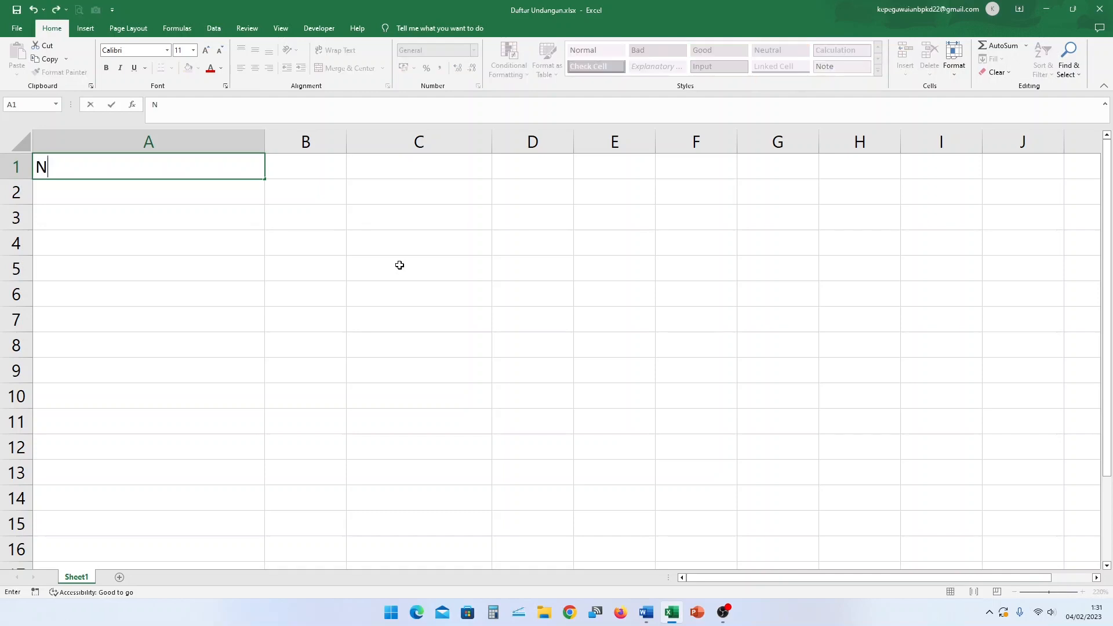
Enter the column headers NAMA UNDANGAN, DI and ALAMAT in cells A1 to C1
{"action": "type", "text": "GAN"}
{"action": "key", "text": "Tab"}
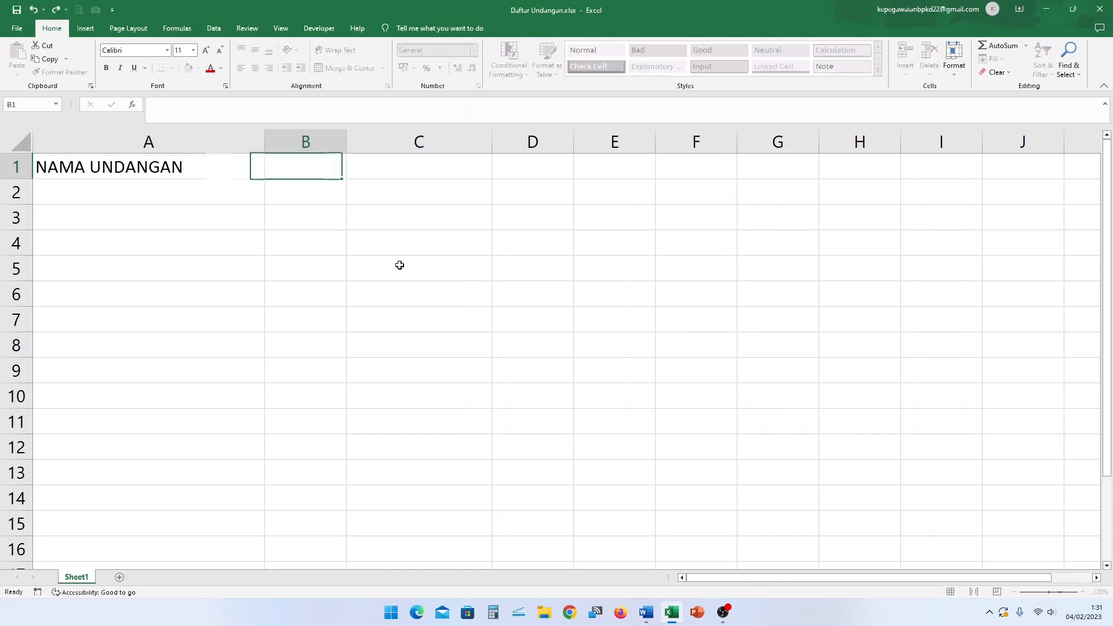
{"action": "type", "text": "DI"}
{"action": "key", "text": "Tab"}
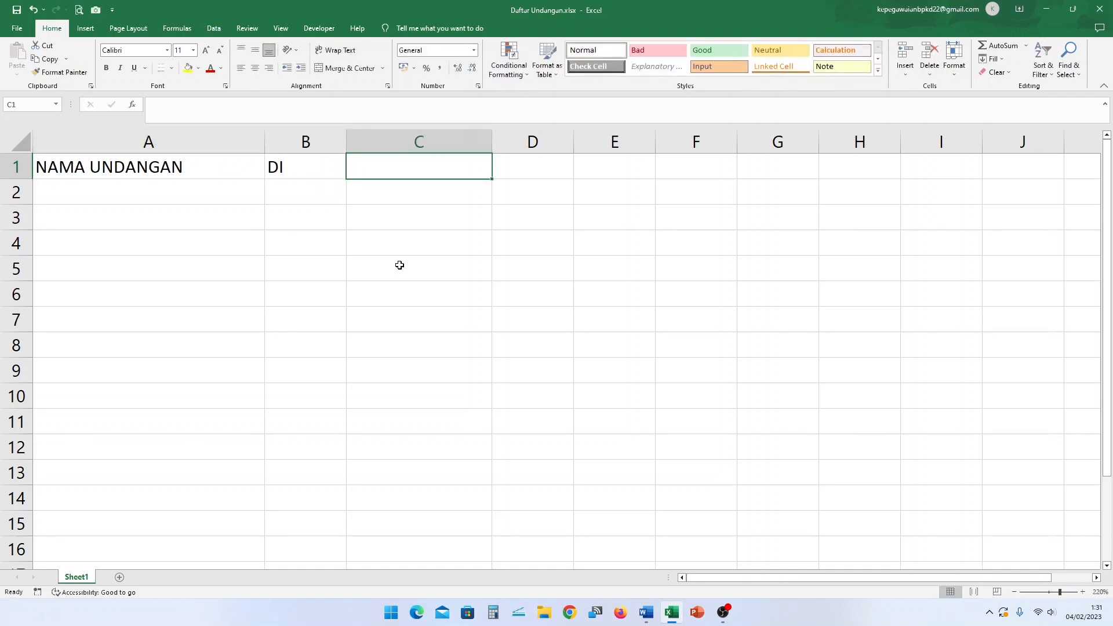
{"action": "type", "text": "ALAMAT"}
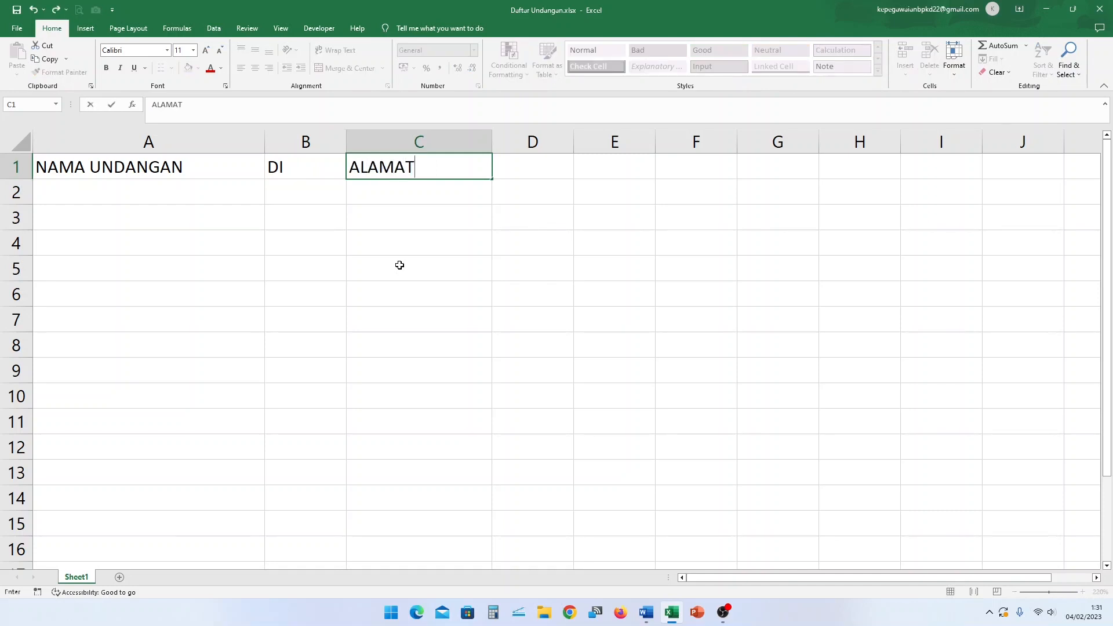
{"action": "key", "text": "Return"}
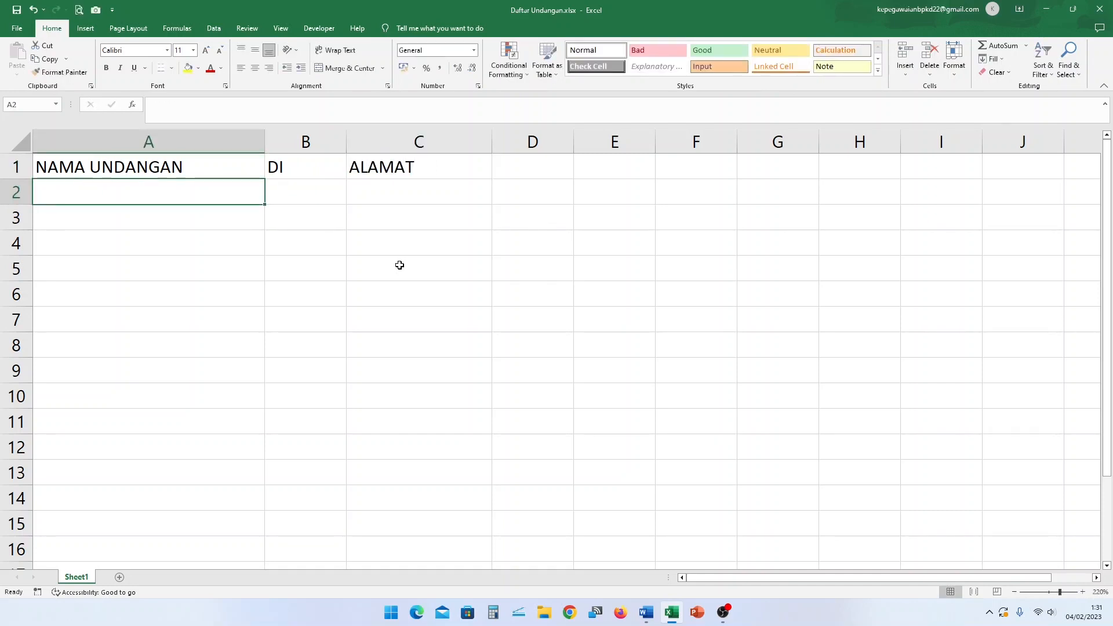
Fill row 2 with the first guest's name in the form "Bpk. … & ISTRI", DI, and the address BANDA ACEH
{"action": "type", "text": "Bpk"}
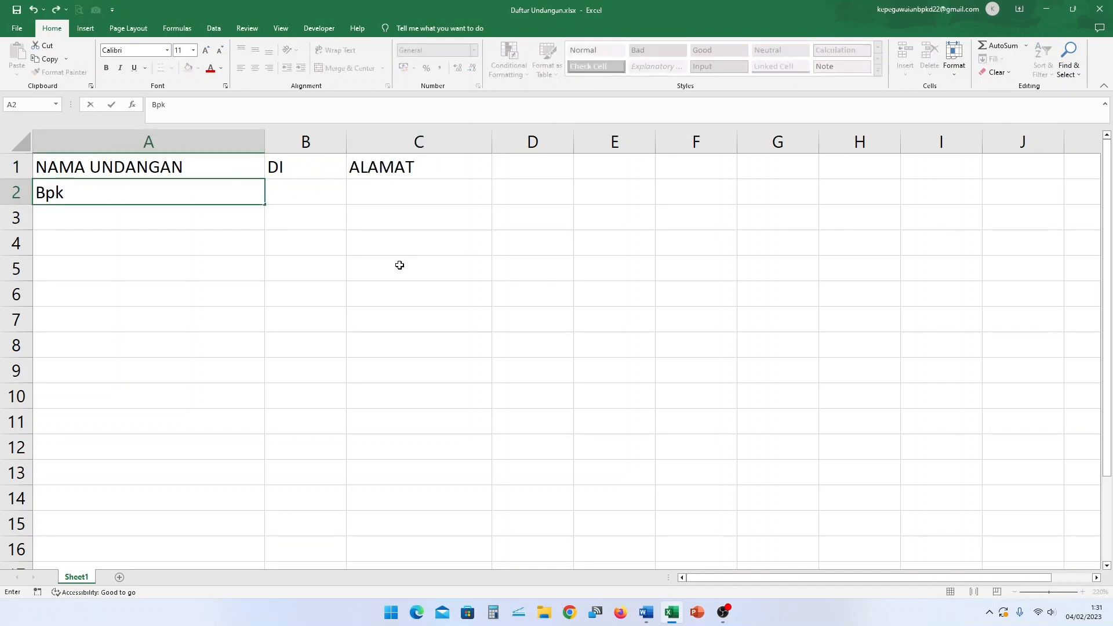
{"action": "type", "text": ". WALAD & IS"}
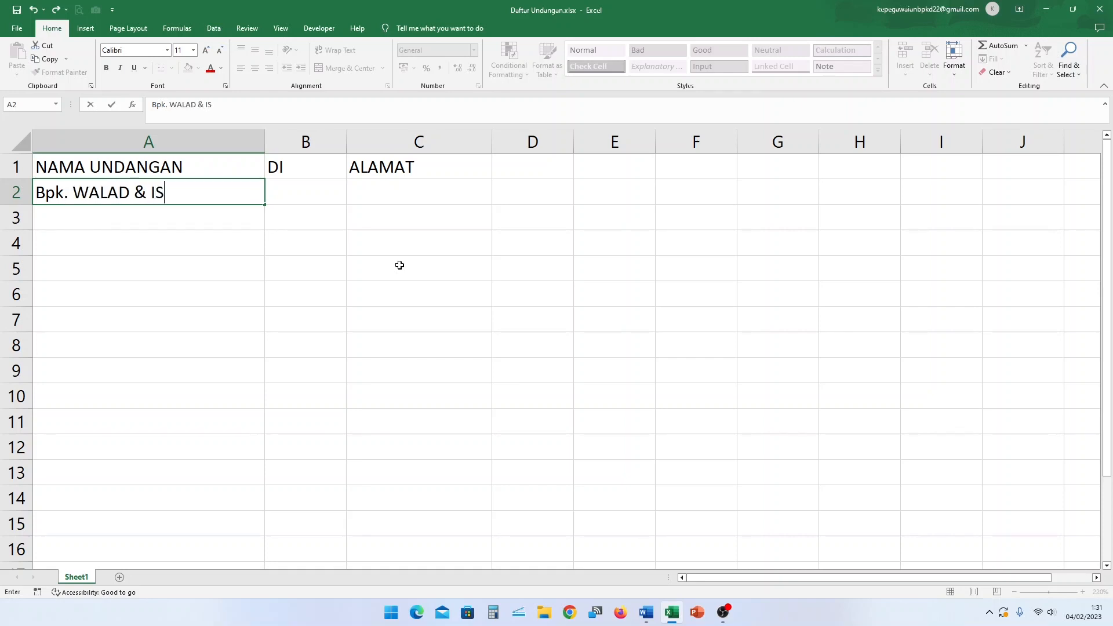
{"action": "type", "text": "TRI"}
{"action": "key", "text": "Tab"}
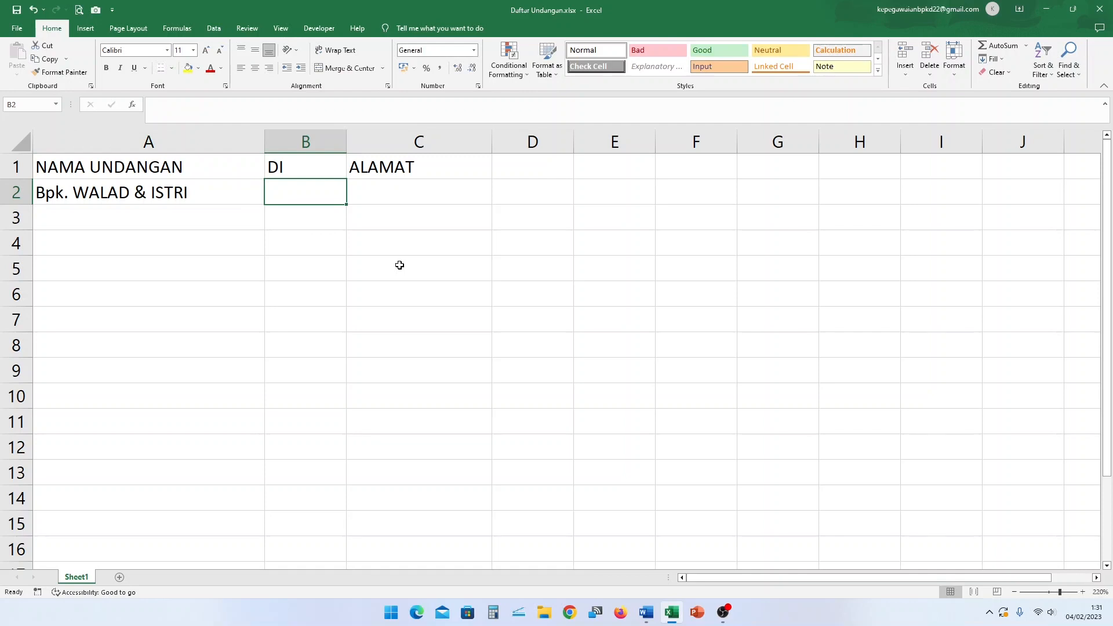
{"action": "type", "text": "DI"}
{"action": "key", "text": "Tab"}
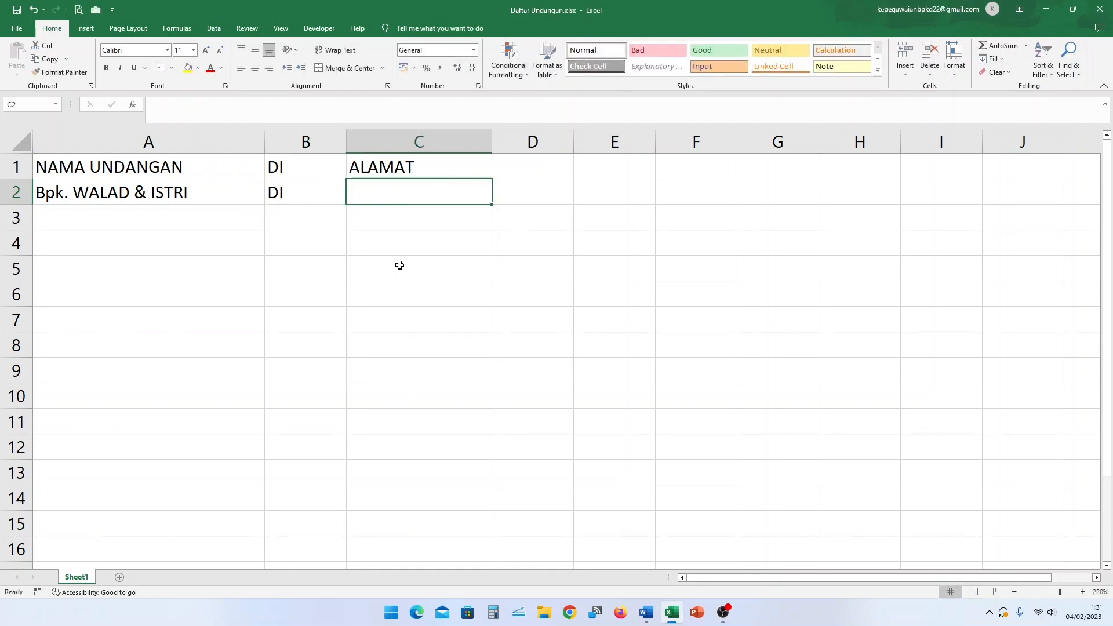
{"action": "type", "text": "BANDA ACEH"}
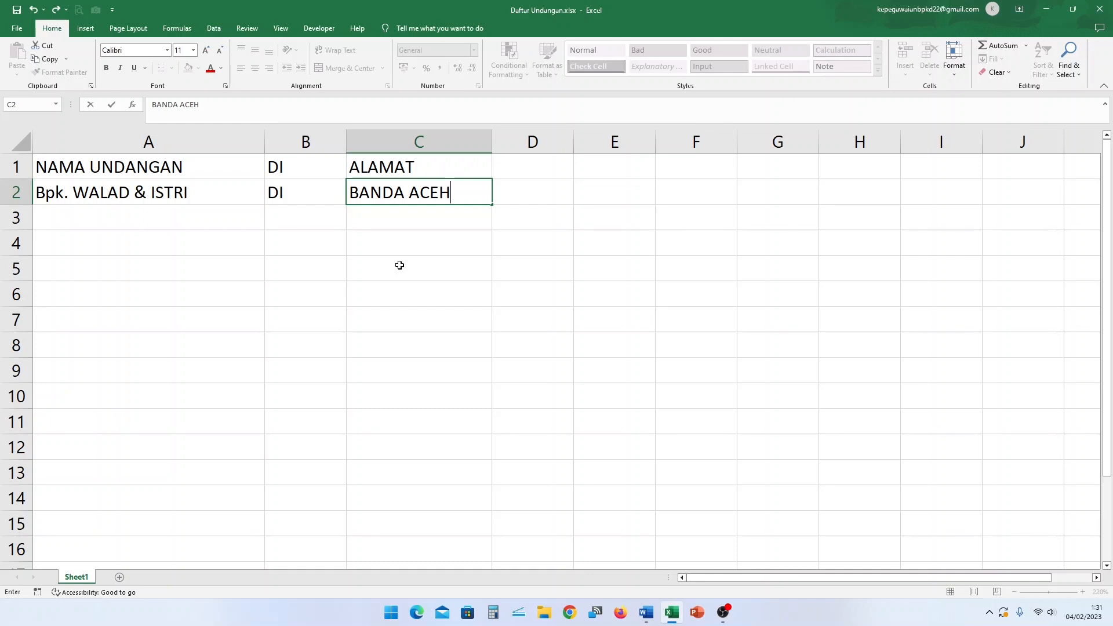
{"action": "key", "text": "Return"}
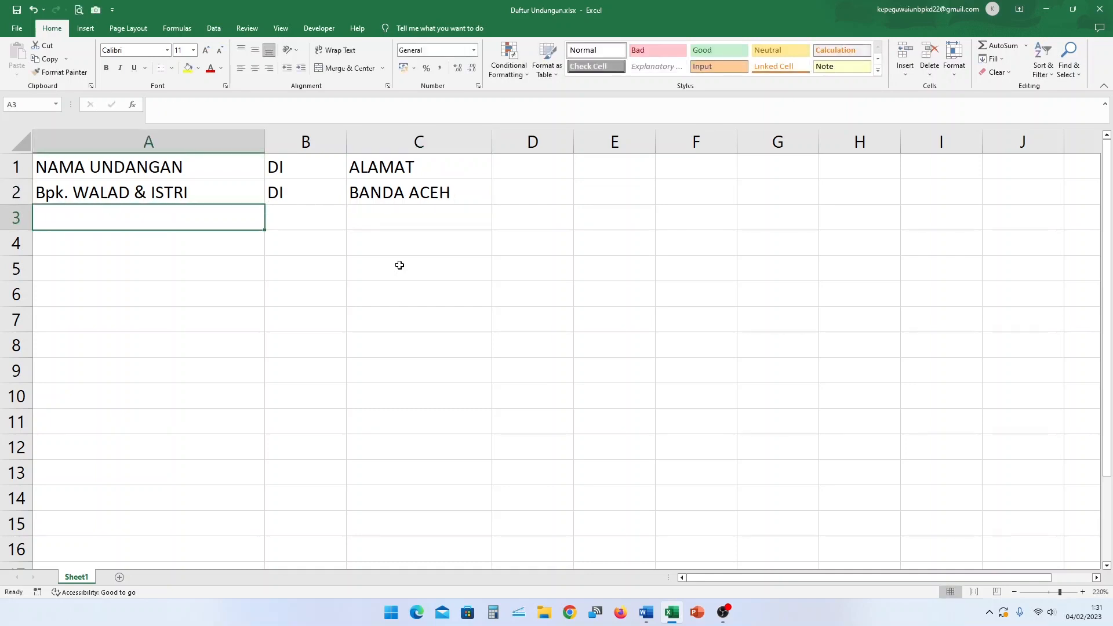
Fill row 3 with the second guest's name in the form "Bpk. … & ISTRI", DI, and the address AIR DINGIN
{"action": "type", "text": "Bpk. "}
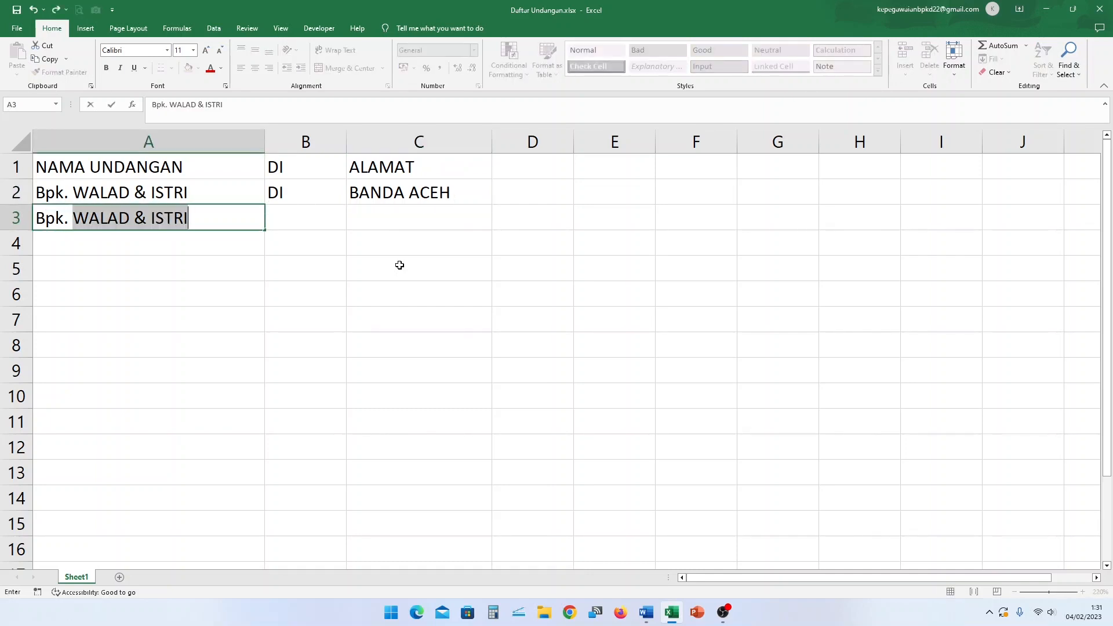
{"action": "type", "text": "AGUS "}
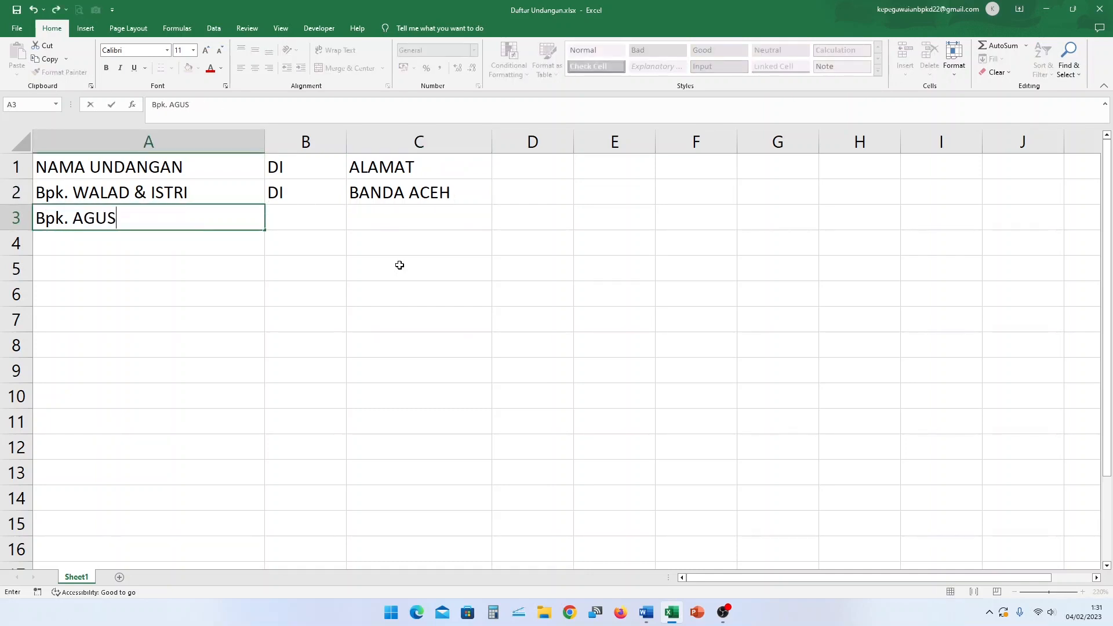
{"action": "type", "text": "& ISTRI"}
{"action": "key", "text": "Tab"}
{"action": "type", "text": "DI"}
{"action": "key", "text": "Tab"}
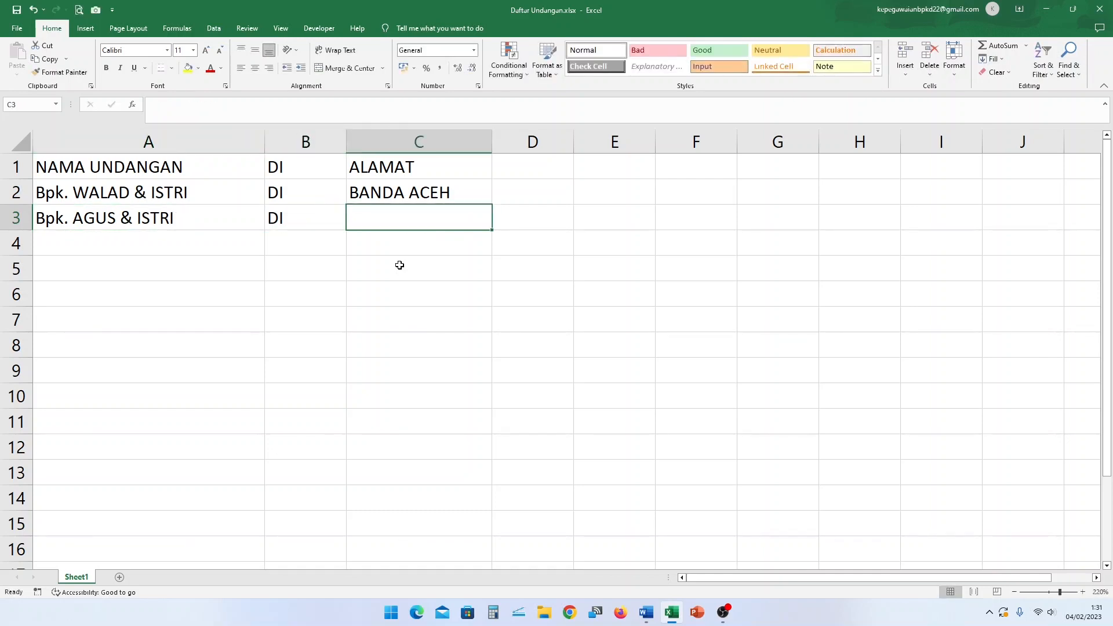
{"action": "type", "text": "AIR DINGIN"}
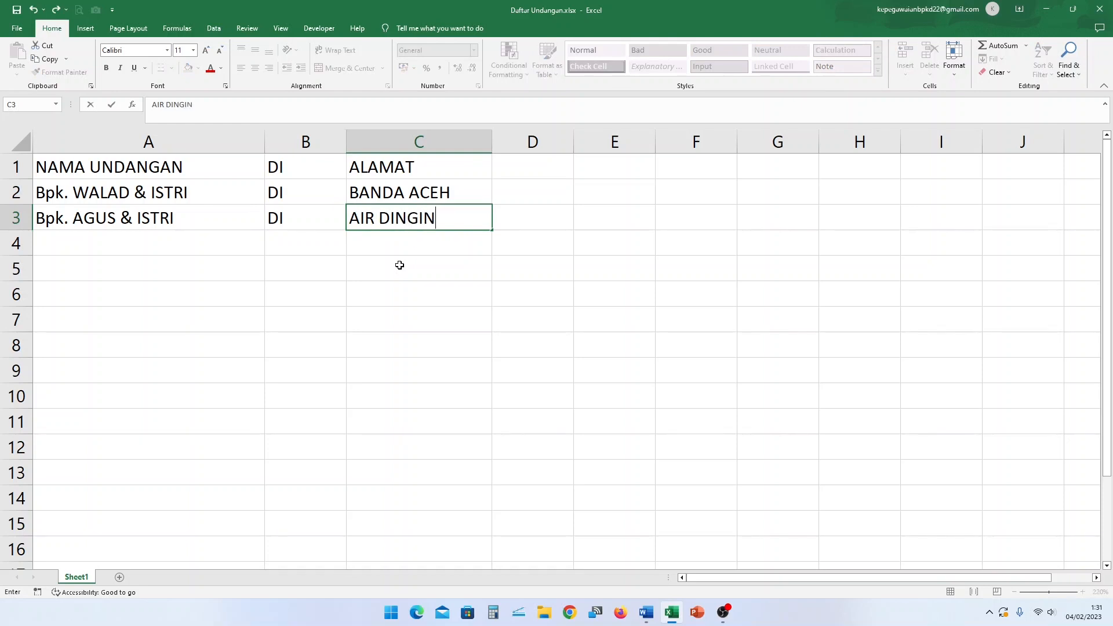
{"action": "key", "text": "Return"}
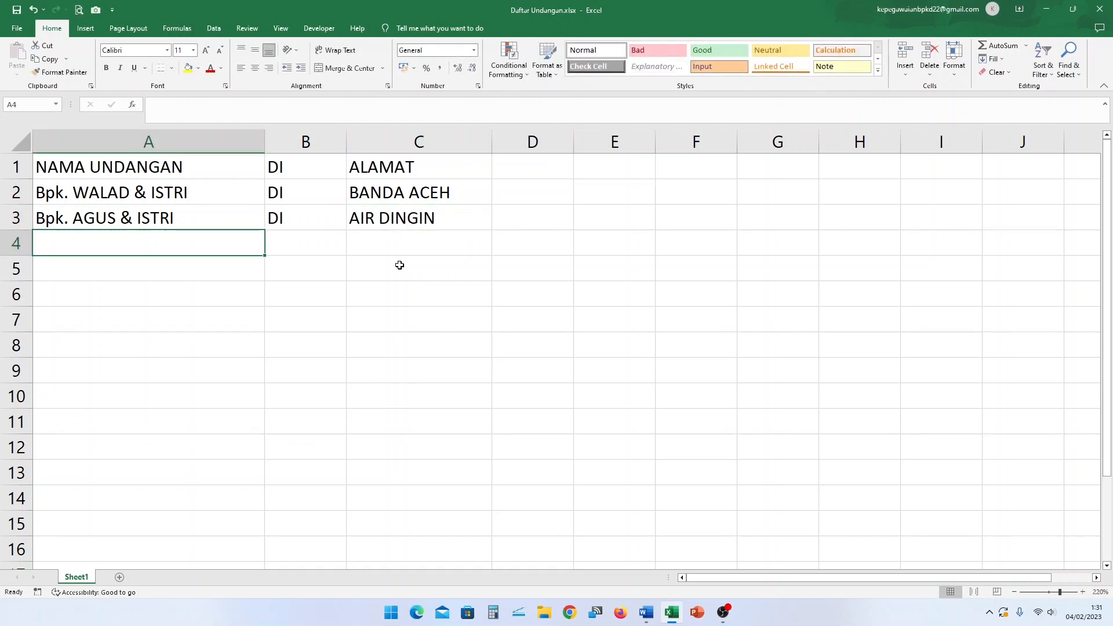
Fill row 4 with the third guest's name in the form "Ibu … & SUAMI", DI, and the address TURKI
{"action": "type", "text": "Ib"}
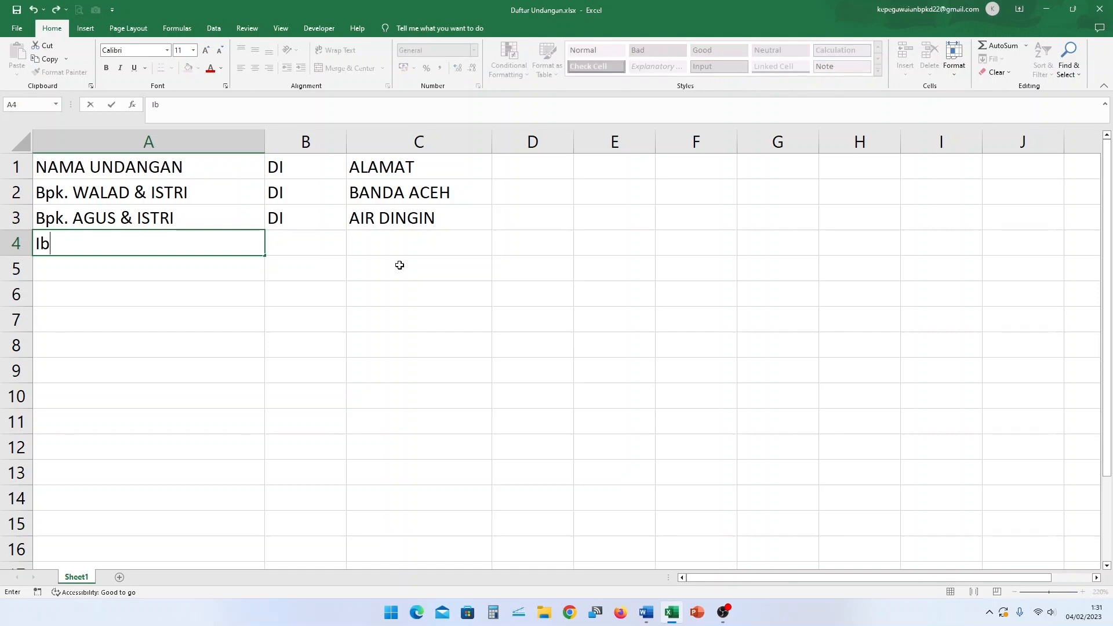
{"action": "type", "text": "u NINIK "}
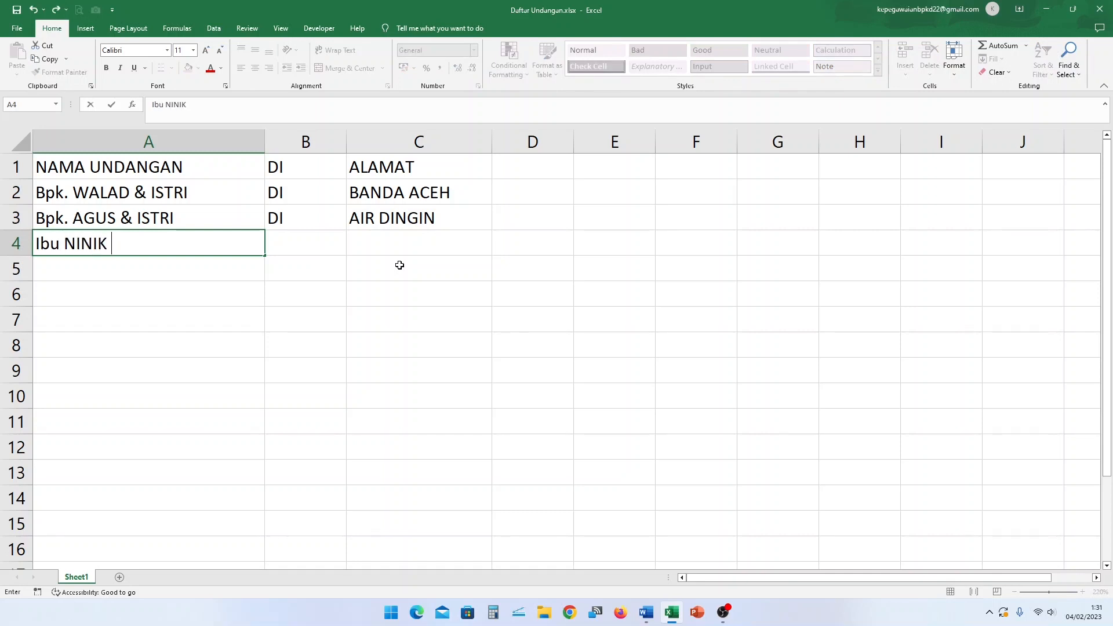
{"action": "type", "text": "& U"}
{"action": "key", "text": "BackSpace"}
{"action": "type", "text": "SUAMI"}
{"action": "key", "text": "Tab"}
{"action": "type", "text": "DI"}
{"action": "key", "text": "Tab"}
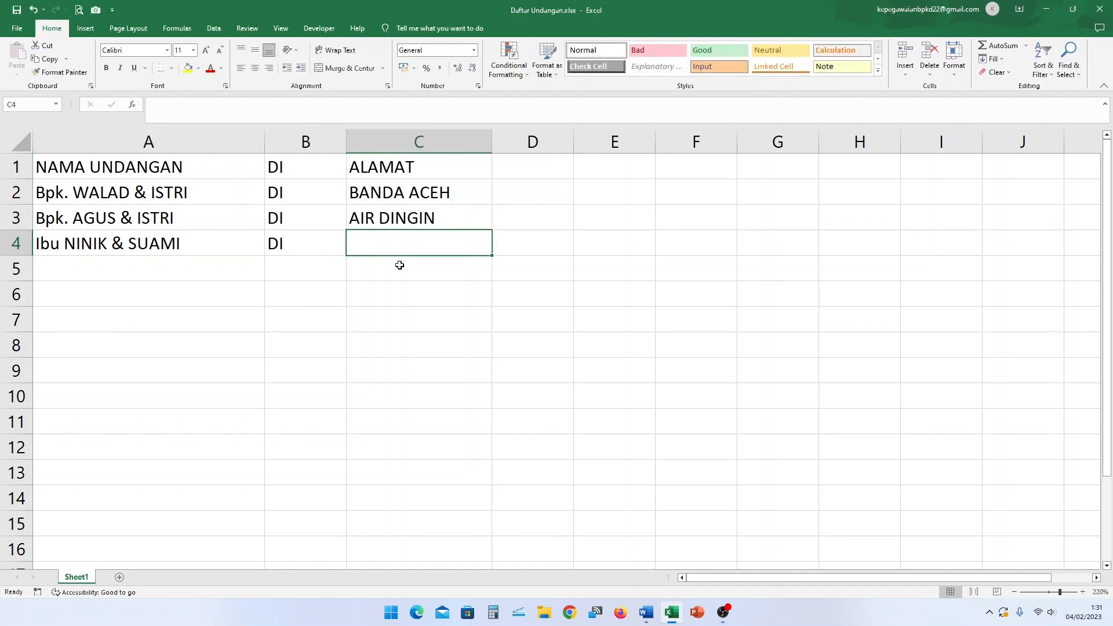
{"action": "type", "text": "TURKI"}
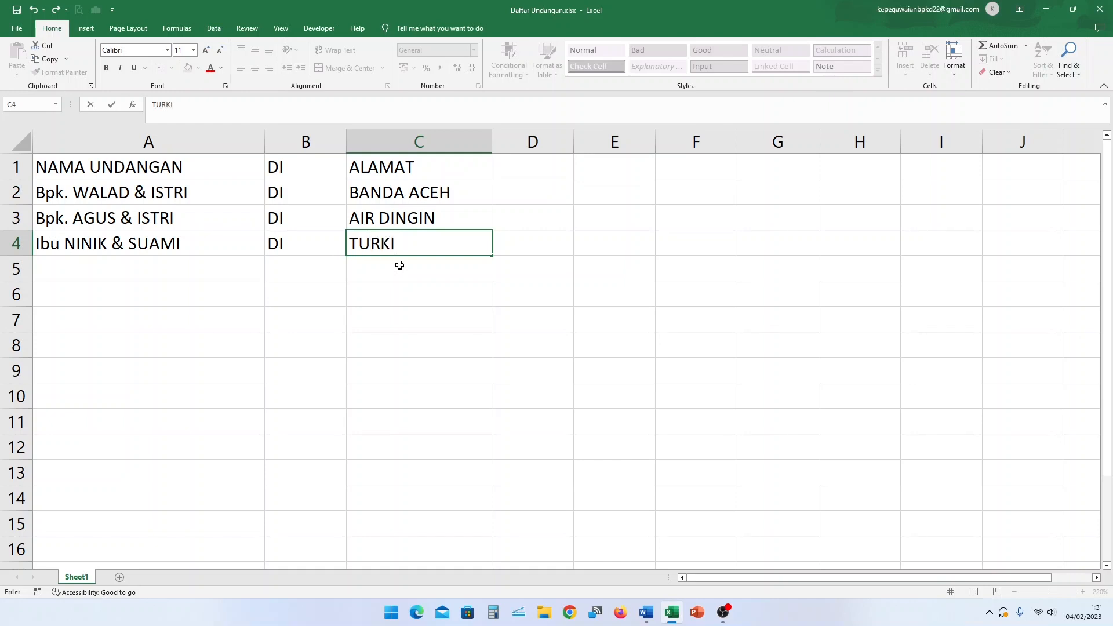
{"action": "key", "text": "Return"}
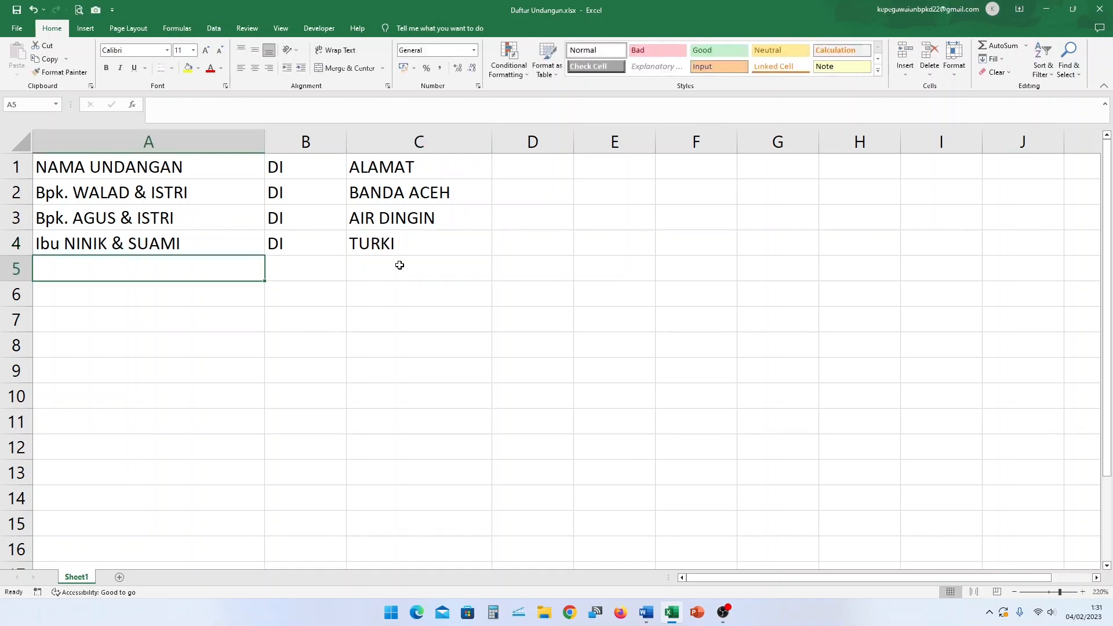
Fill row 5 with the fourth guest's name in the form "Ibu … & SUAMI", DI, and the address MEULABOH
{"action": "type", "text": "Ibu "}
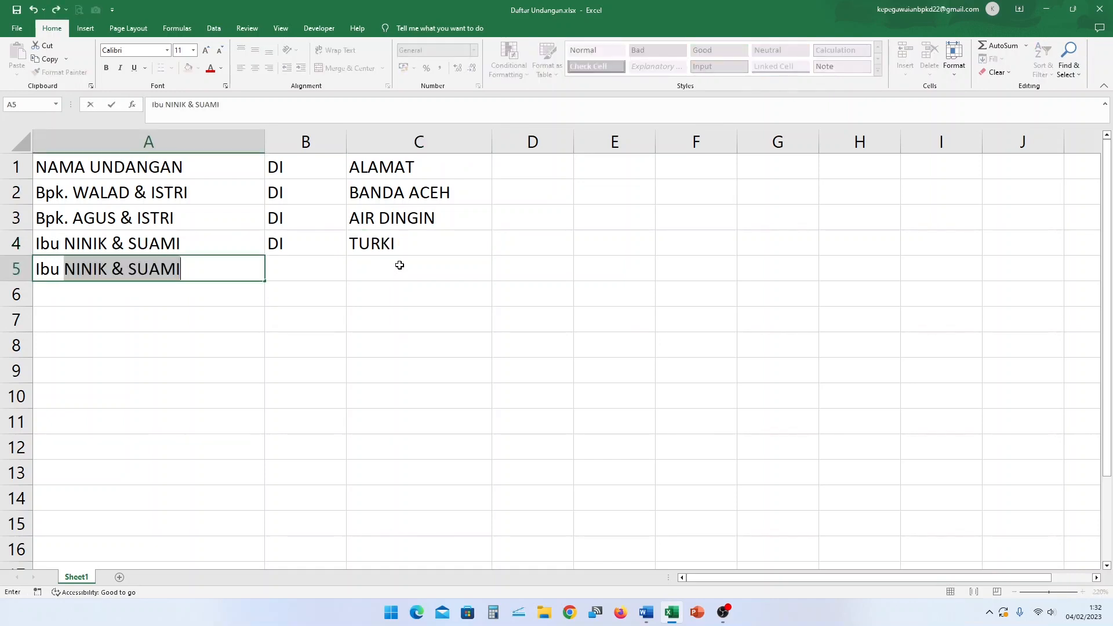
{"action": "type", "text": "FITRI &"}
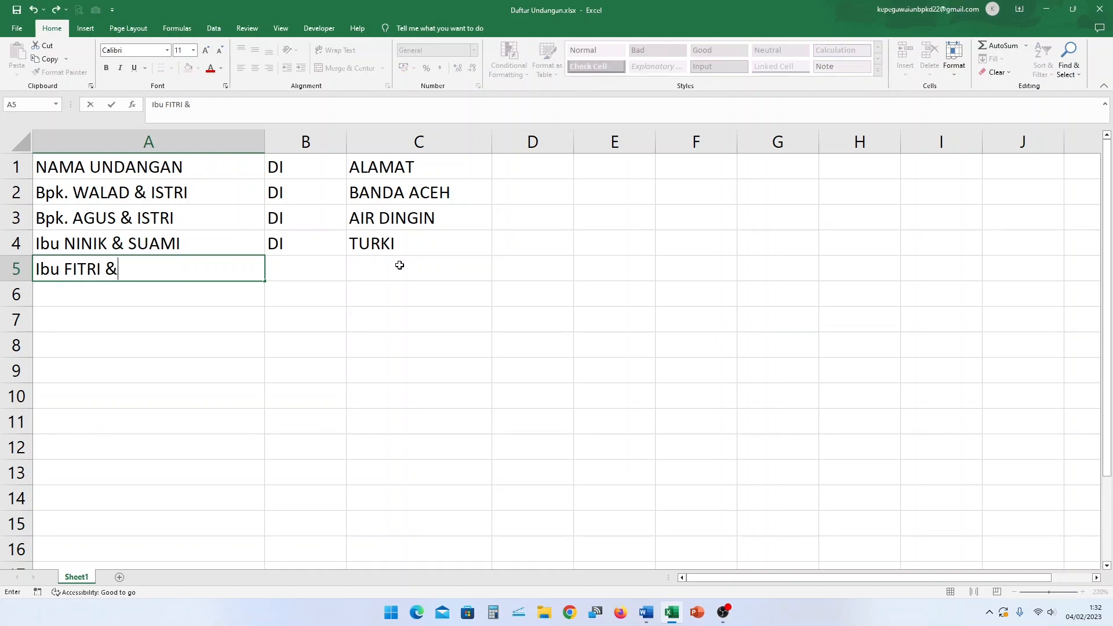
{"action": "type", "text": " SUAMI"}
{"action": "key", "text": "Tab"}
{"action": "type", "text": "DI"}
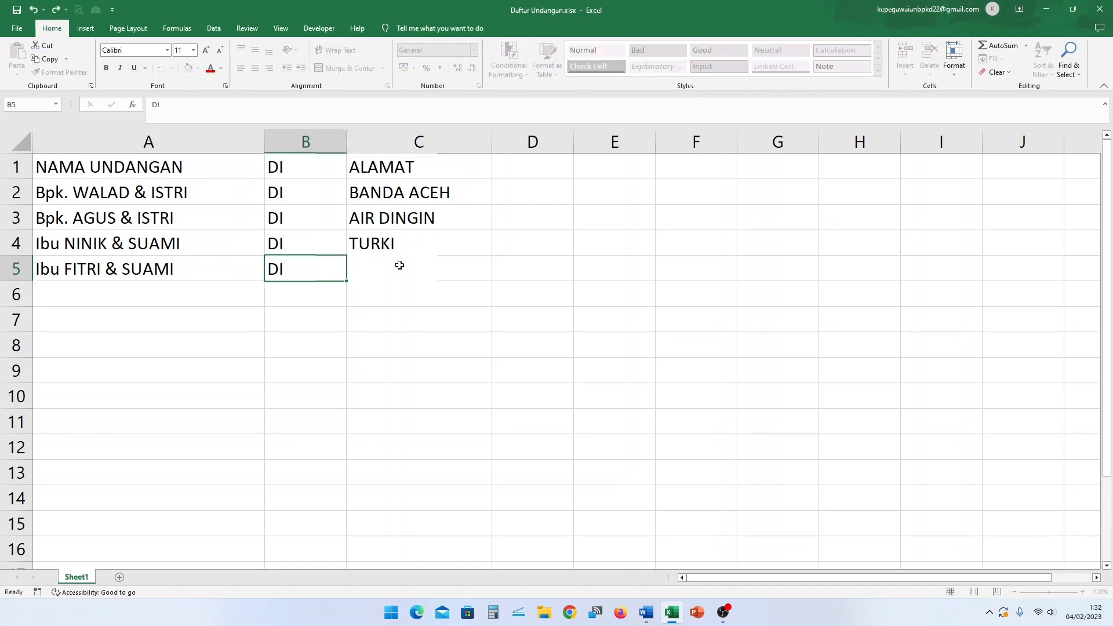
{"action": "key", "text": "Tab"}
{"action": "type", "text": "MAULA"}
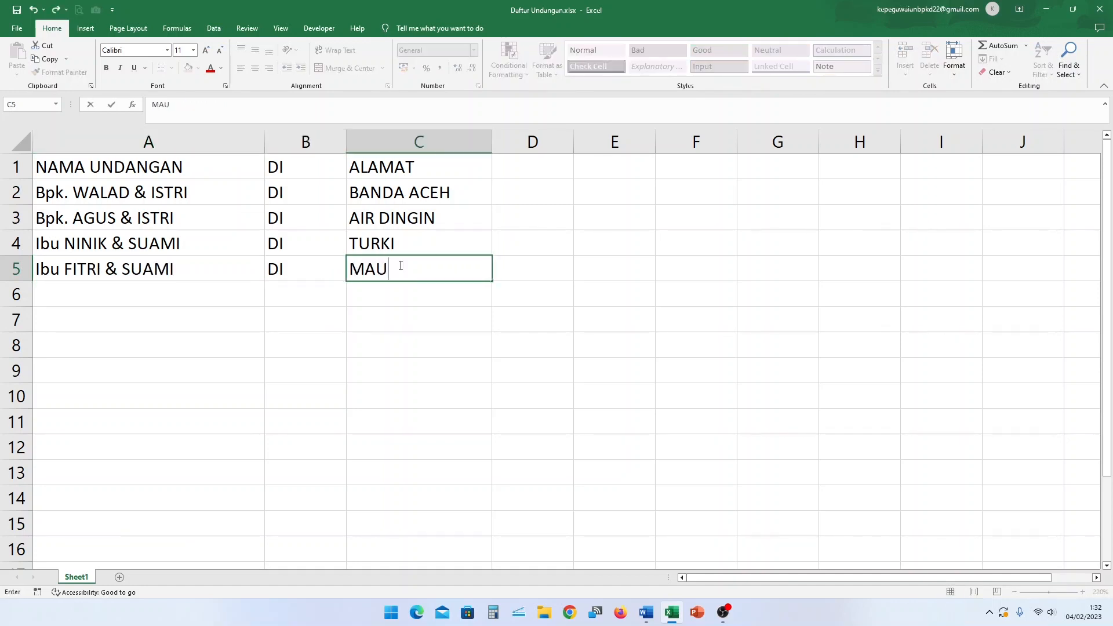
{"action": "key", "text": "BackSpace"}
{"action": "key", "text": "BackSpace"}
{"action": "key", "text": "BackSpace"}
{"action": "key", "text": "BackSpace"}
{"action": "type", "text": "ELA"}
{"action": "key", "text": "BackSpace"}
{"action": "key", "text": "BackSpace"}
{"action": "type", "text": "ULABOH"}
{"action": "key", "text": "Return"}
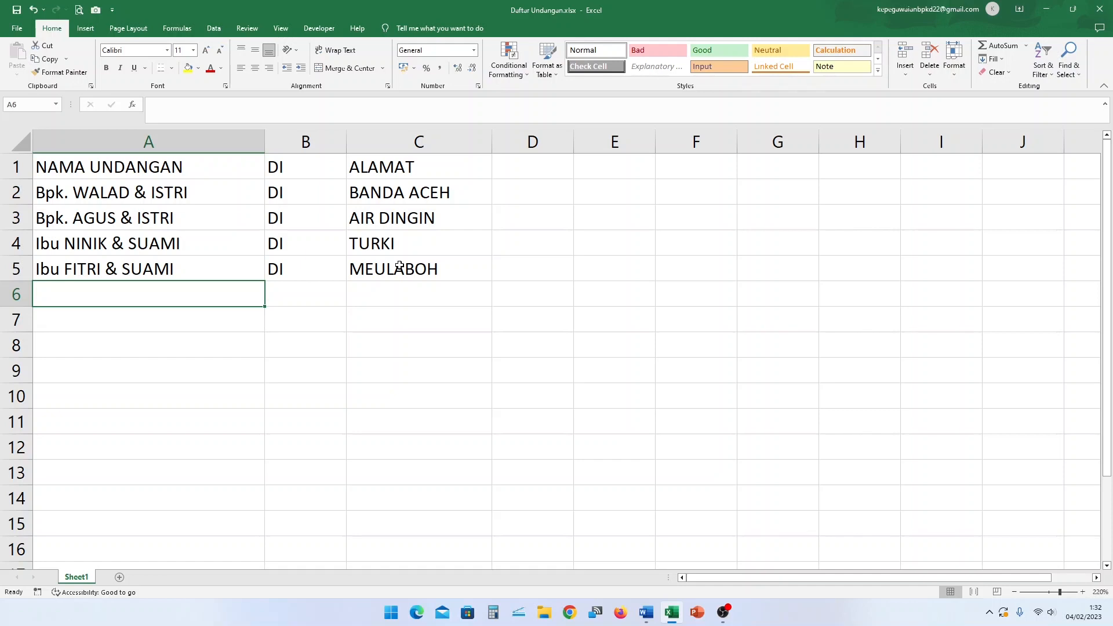
Fill row 6 with the fifth guest's name in the form "Ibu … & SUAMI", DI, and the address PASIR TINGGI
{"action": "type", "text": "Ibu WISKA "}
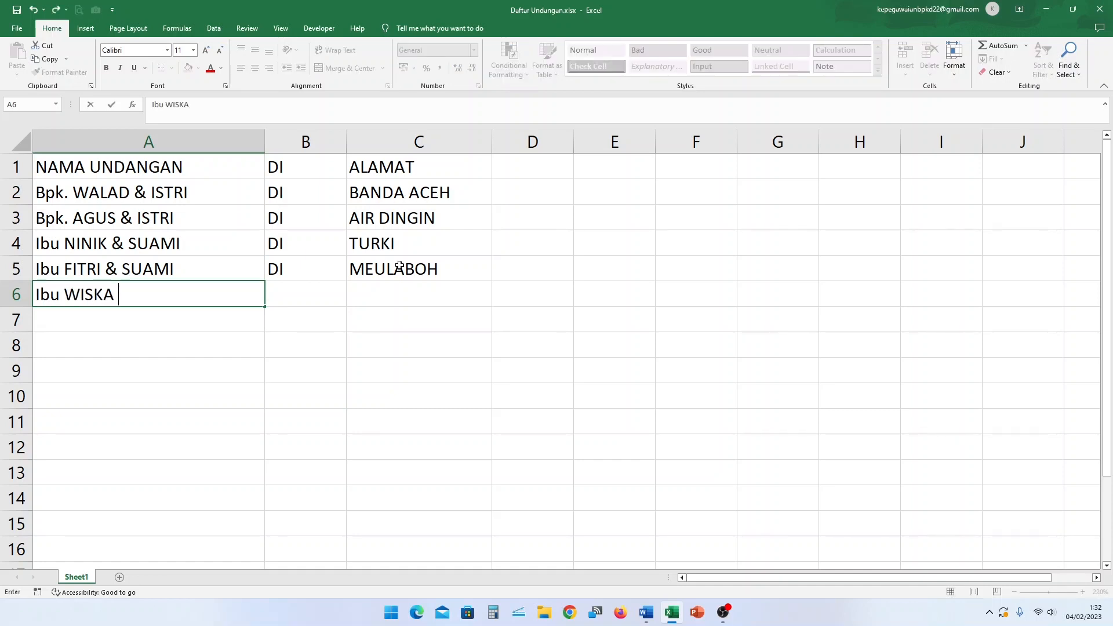
{"action": "type", "text": "& SUAMI"}
{"action": "key", "text": "Tab"}
{"action": "type", "text": "DI"}
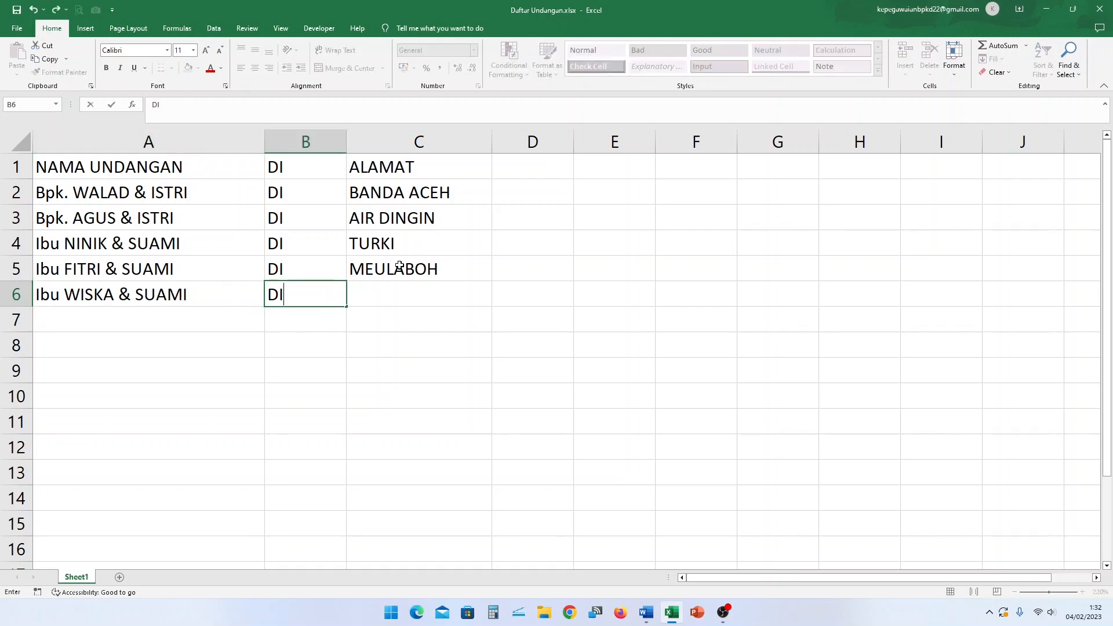
{"action": "key", "text": "Tab"}
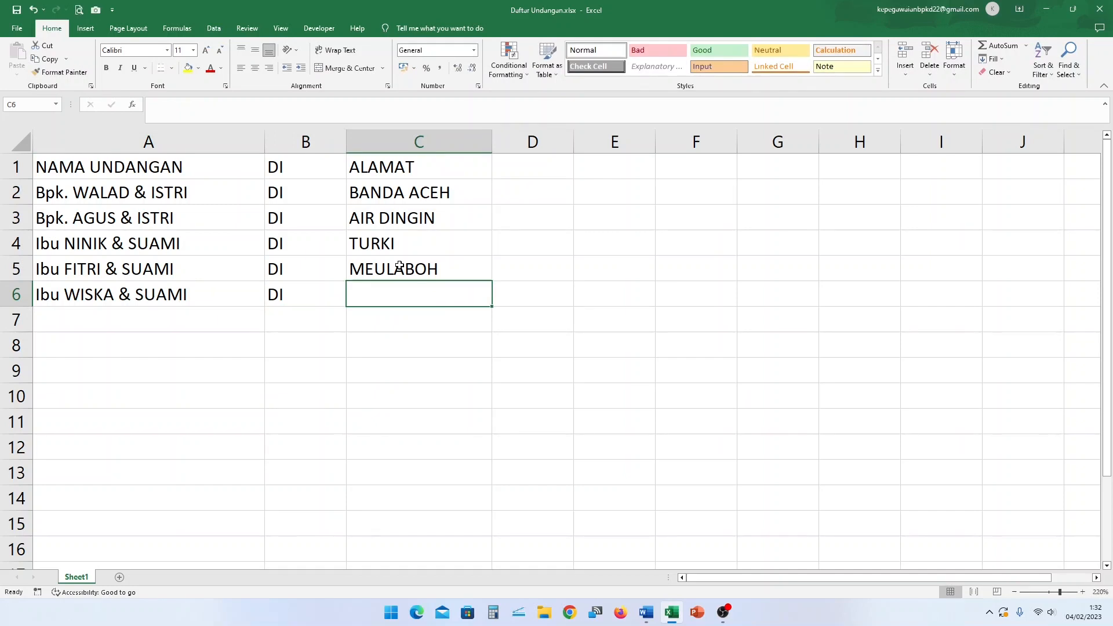
{"action": "type", "text": "PA"}
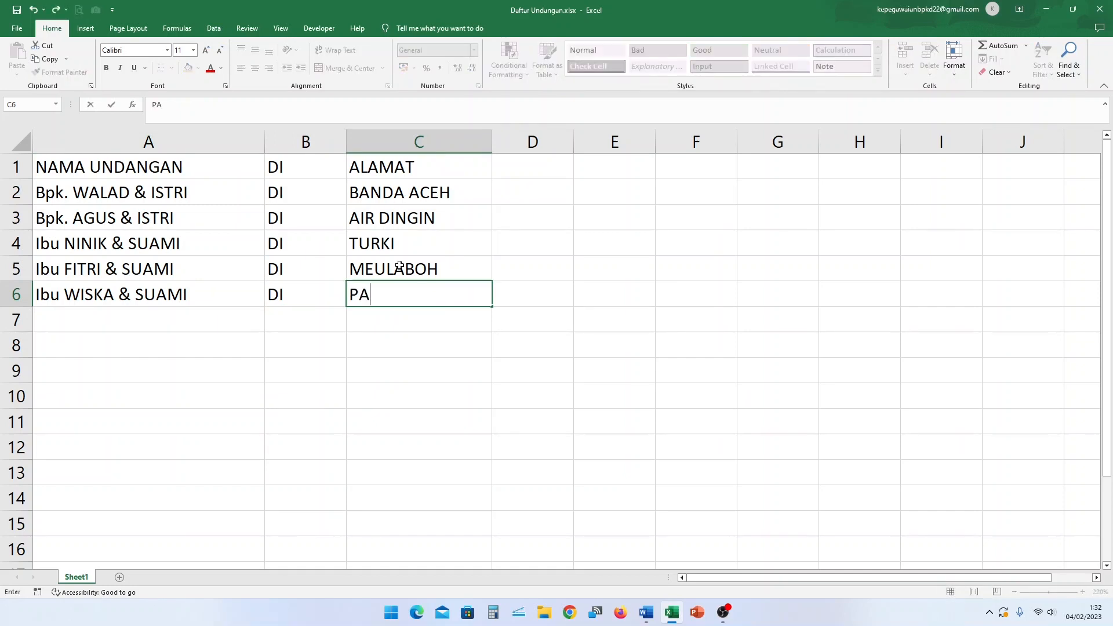
{"action": "type", "text": "SIR TINGGI"}
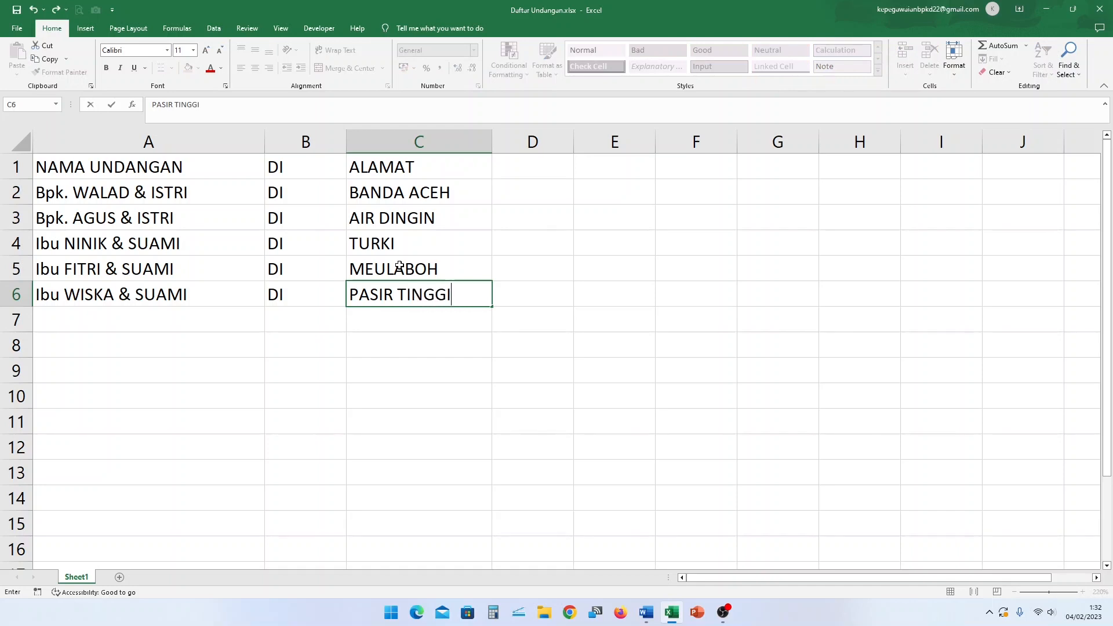
{"action": "key", "text": "Return"}
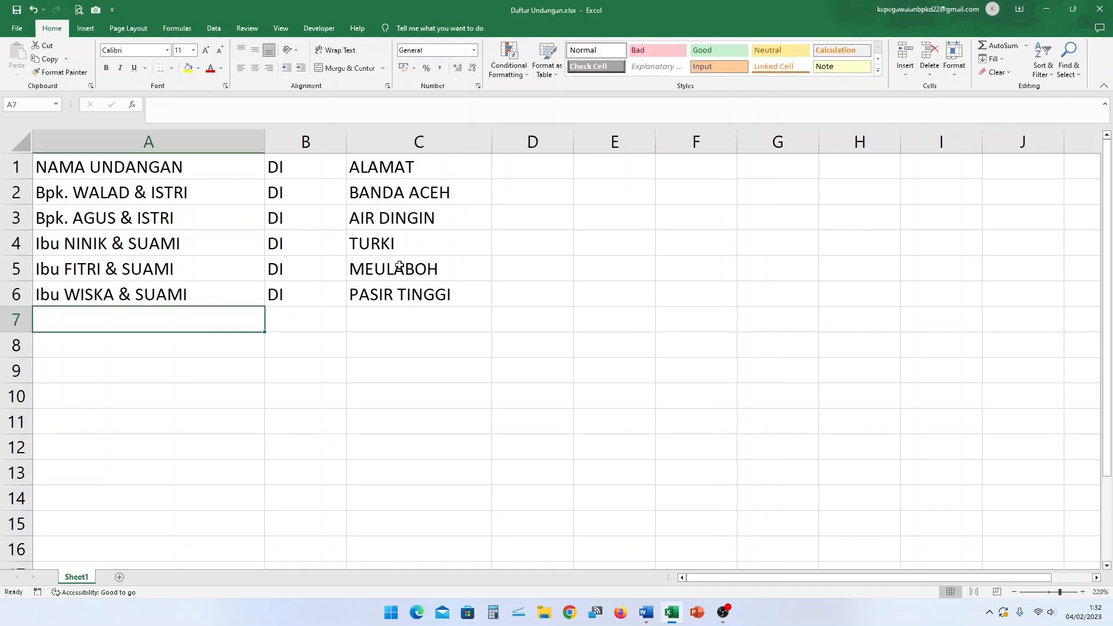
Fill row 7 with the sixth guest's name in the form "Ibu … & SUAMI", DI, and the address KODYA MEDAN
{"action": "type", "text": "Ib"}
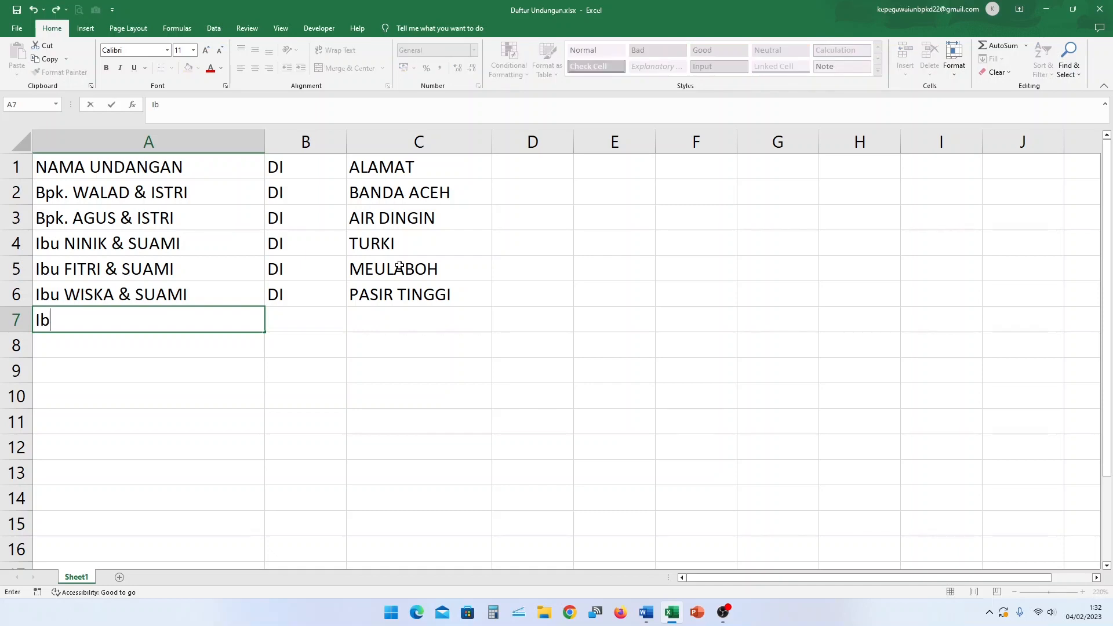
{"action": "type", "text": "u SANTI & "}
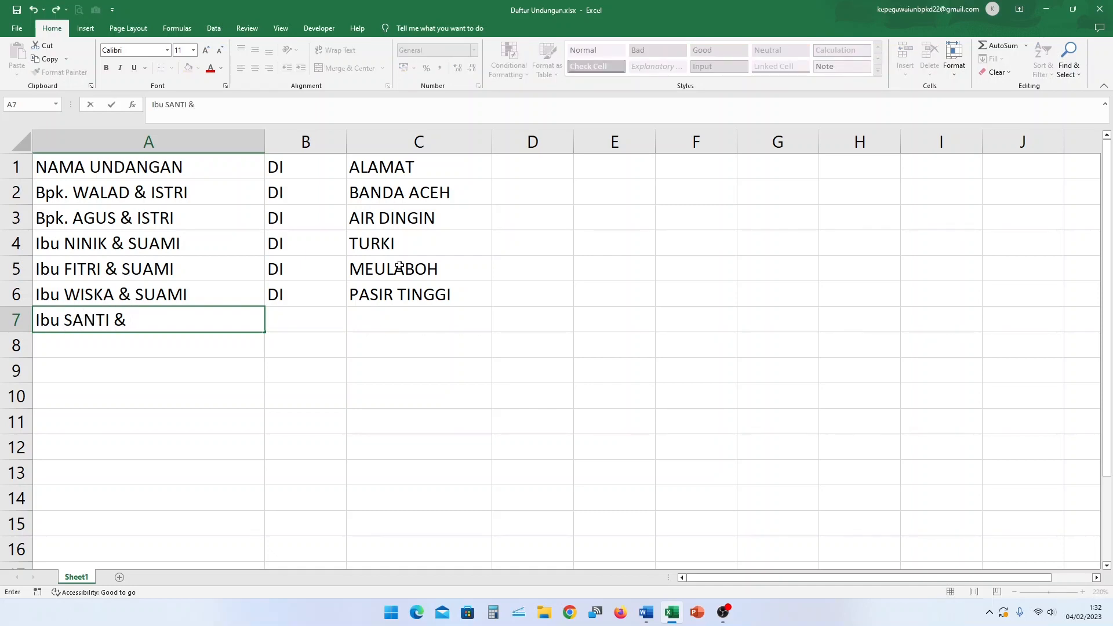
{"action": "type", "text": "SUAMI"}
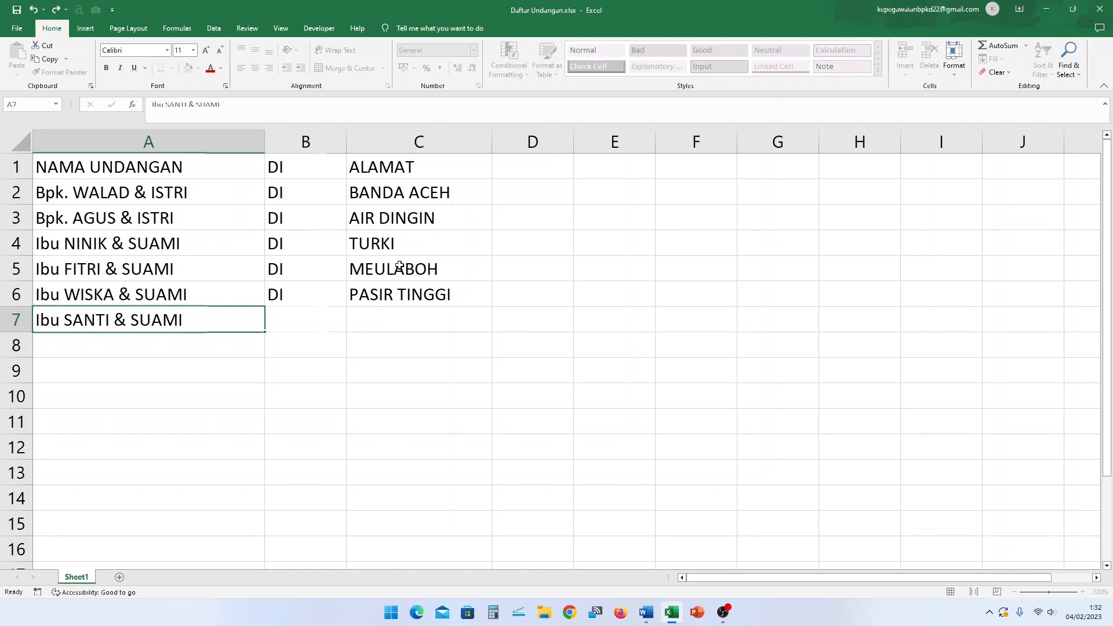
{"action": "key", "text": "Tab"}
{"action": "type", "text": "DI"}
{"action": "key", "text": "Tab"}
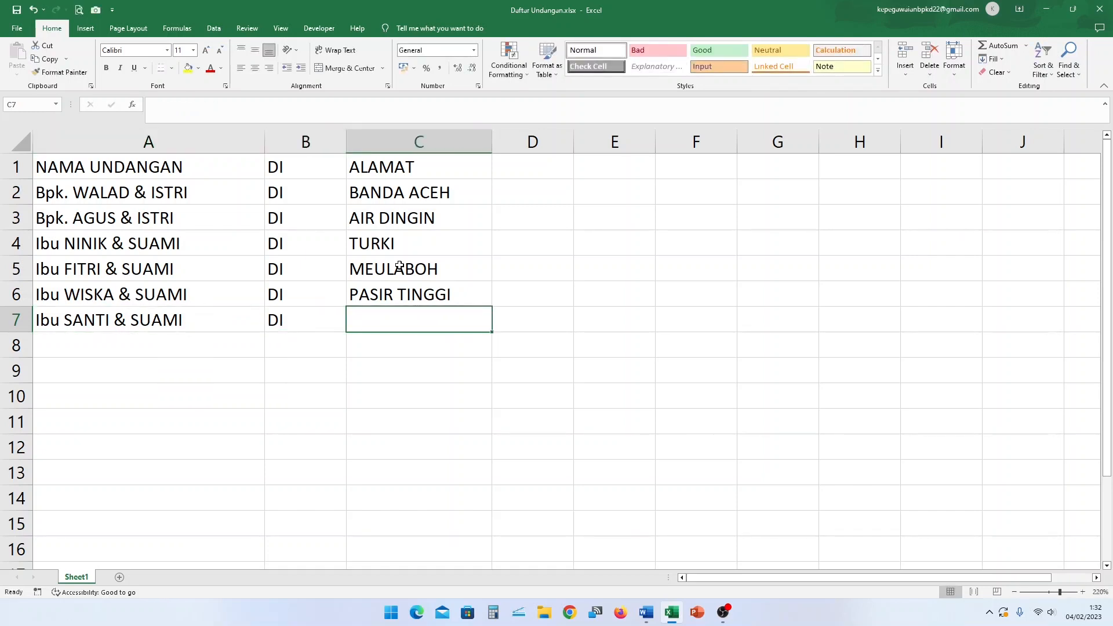
{"action": "type", "text": "KODYA MEDAN"}
{"action": "key", "text": "Return"}
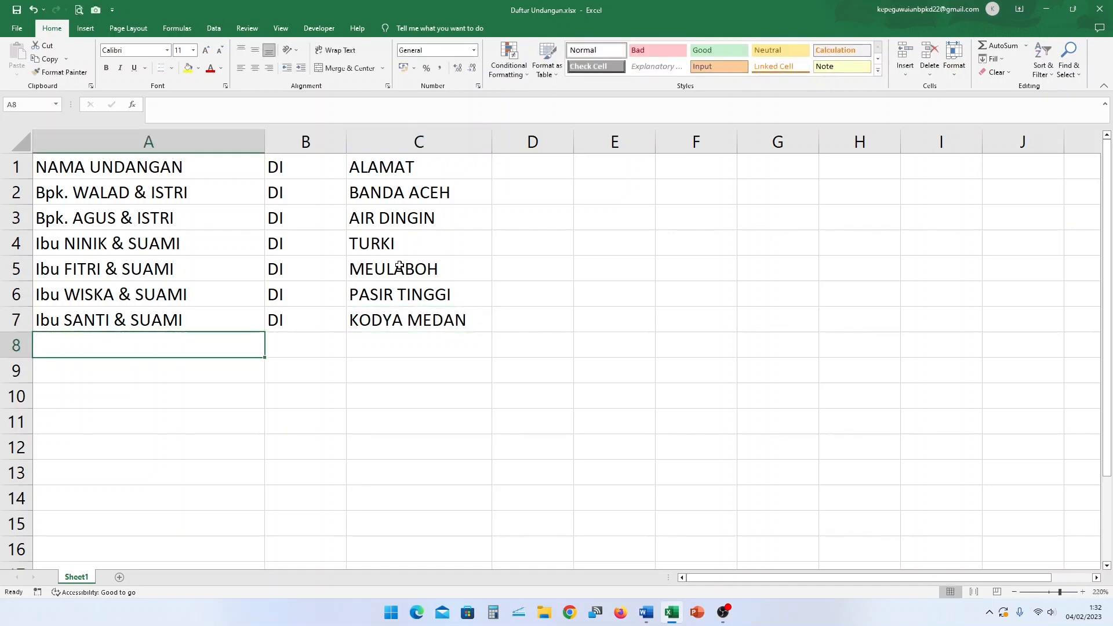
Fill row 8 with the seventh guest's name in the form "Bpk. … & ISTRI", DI, and the address AIR PINANG
{"action": "type", "text": "B"}
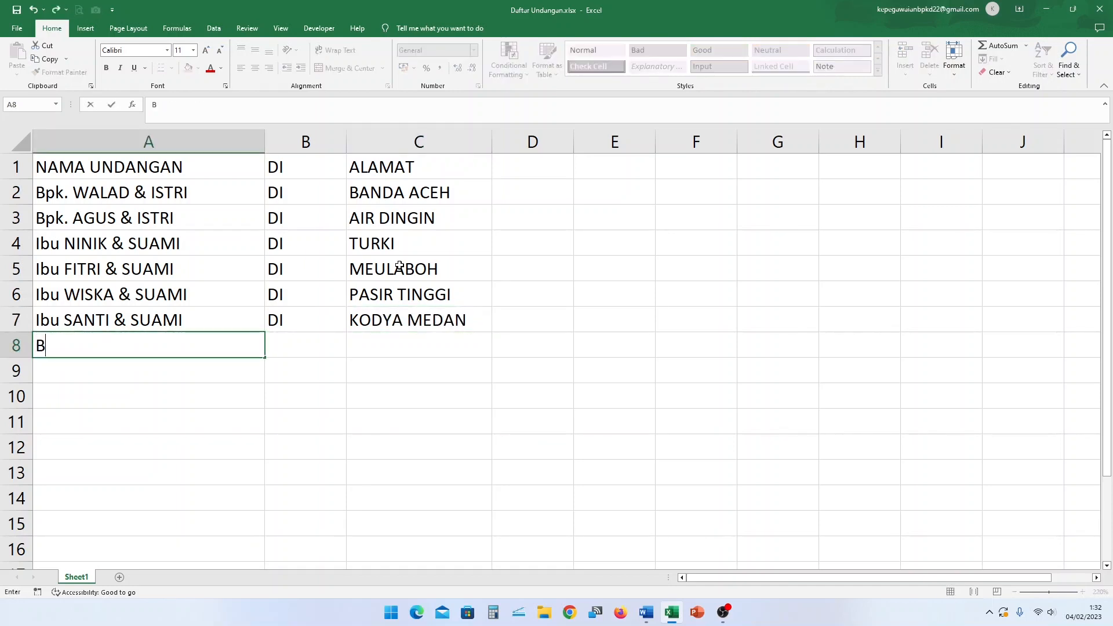
{"action": "type", "text": "pk. ROB I & "}
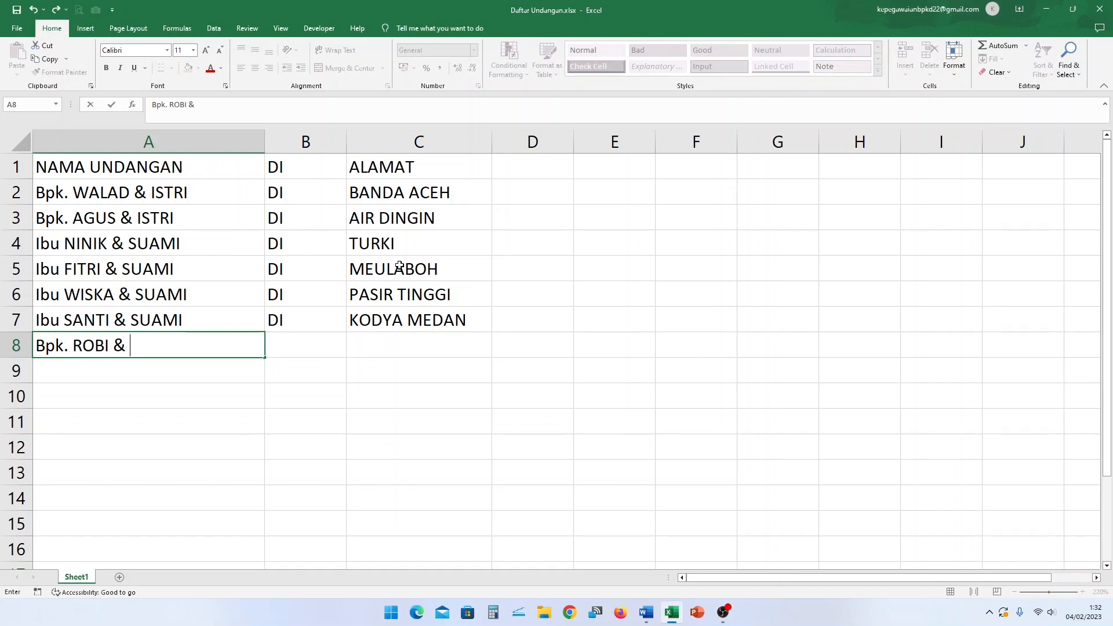
{"action": "type", "text": "S"}
{"action": "key", "text": "BackSpace"}
{"action": "type", "text": "ISTRI"}
{"action": "key", "text": "Tab"}
{"action": "type", "text": "DI"}
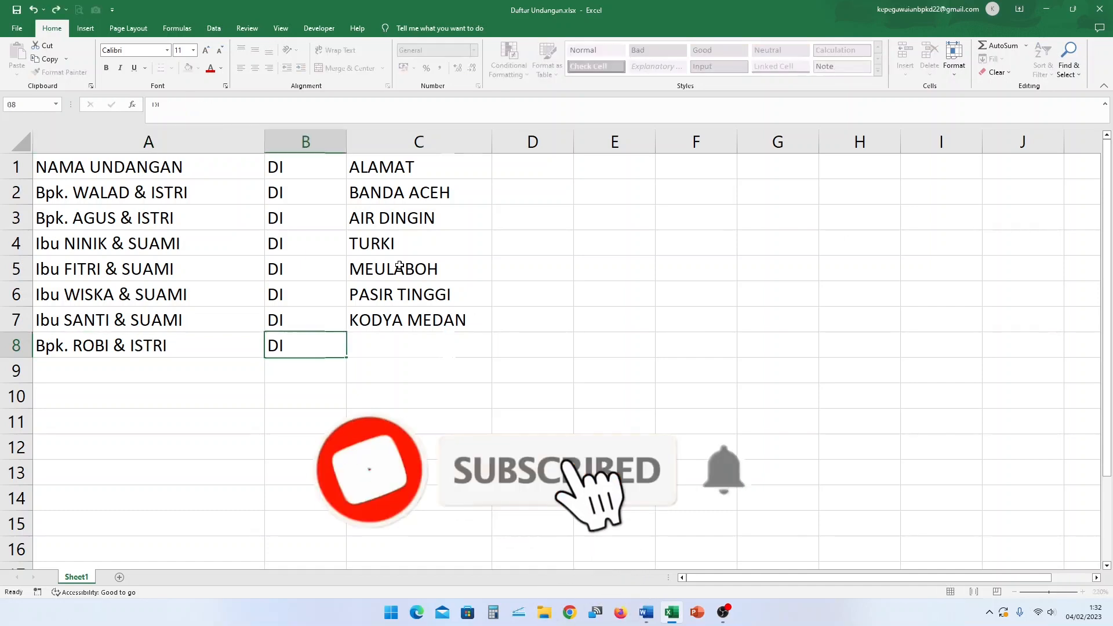
{"action": "key", "text": "Tab"}
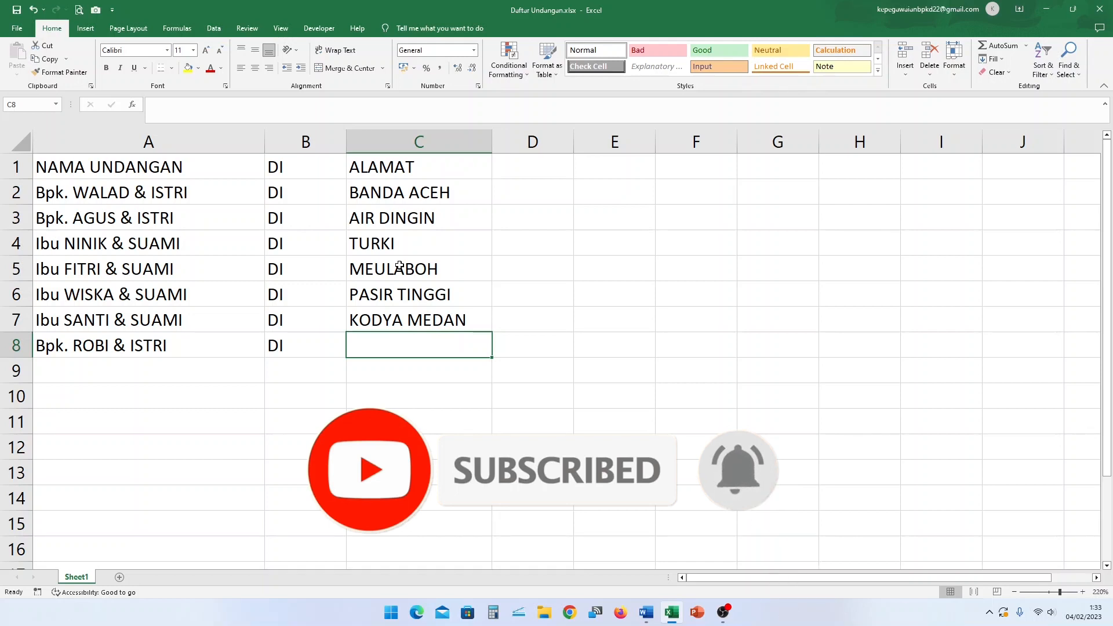
{"action": "type", "text": "AIR "}
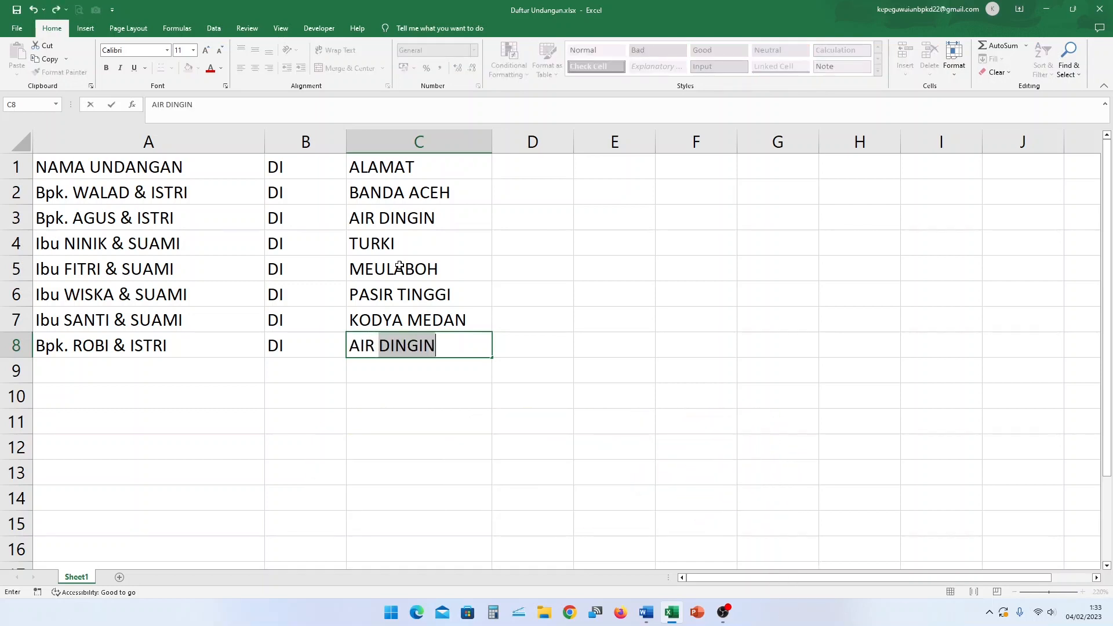
{"action": "type", "text": "PINANG"}
{"action": "key", "text": "Return"}
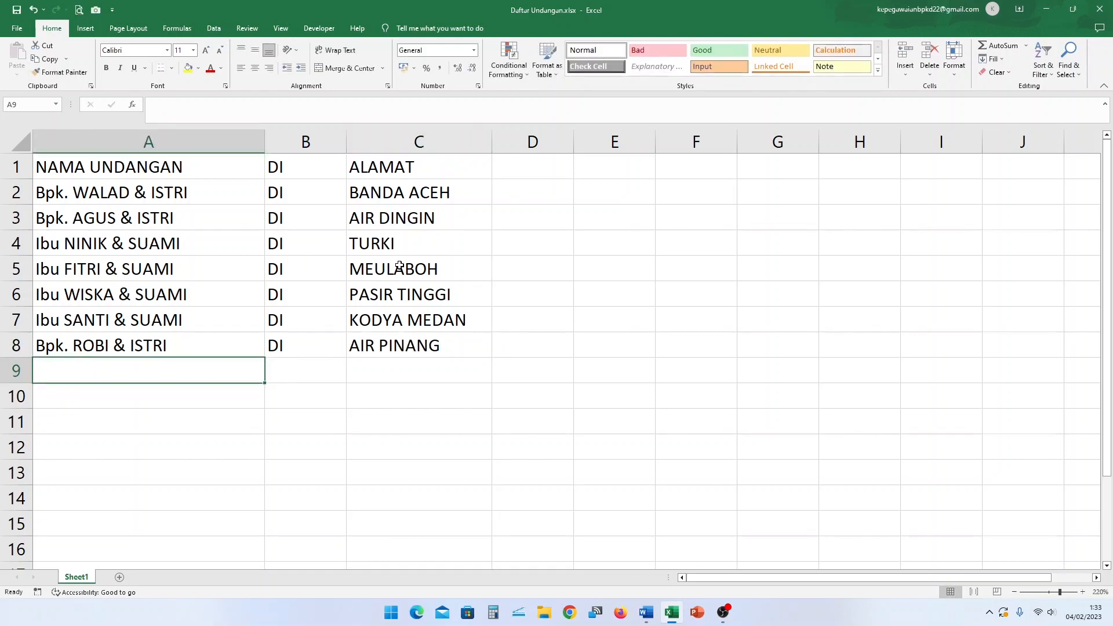
Fill row 9 with the eighth guest's name in the form "Bpk. … & ISTRI", DI, and the address NASREUHE
{"action": "type", "text": "Bp"}
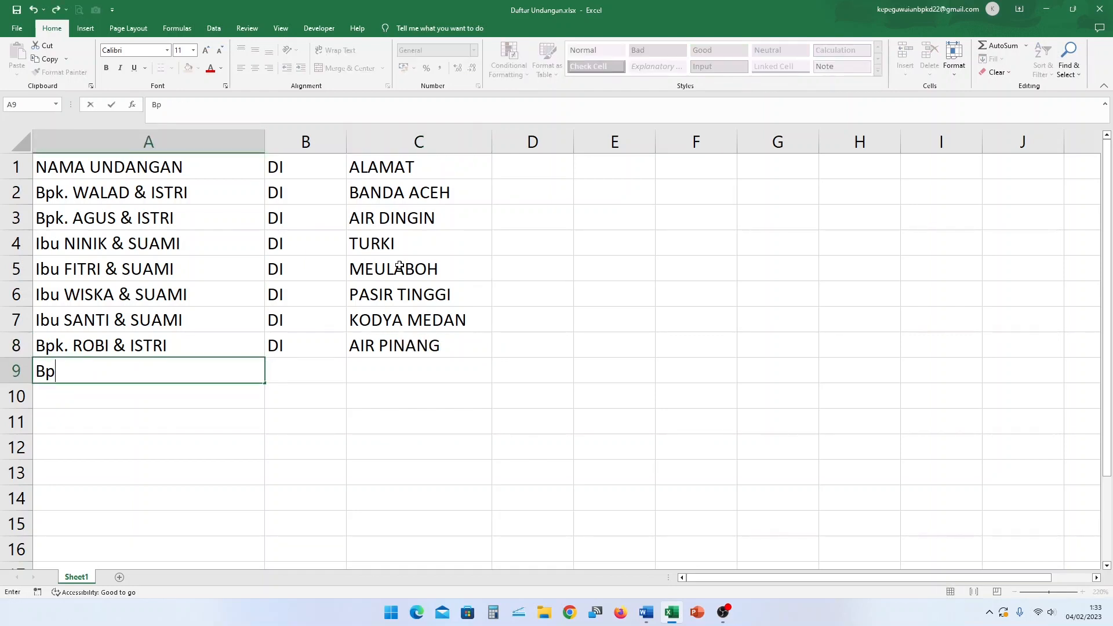
{"action": "type", "text": "k. RIAN & IS"}
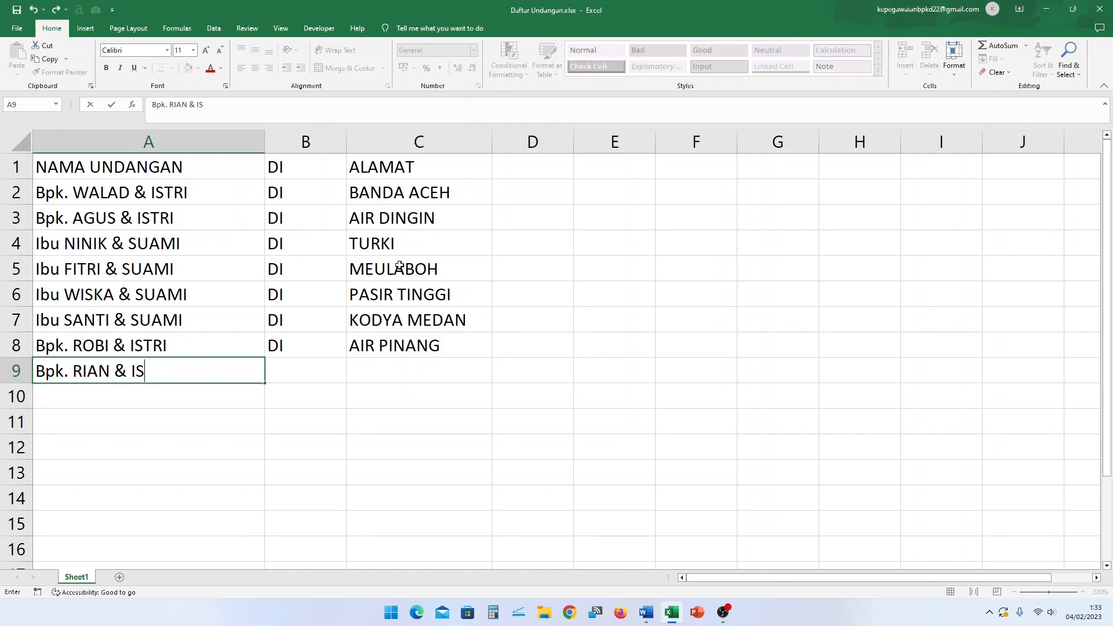
{"action": "type", "text": "TRI"}
{"action": "key", "text": "Tab"}
{"action": "type", "text": "DI"}
{"action": "key", "text": "Tab"}
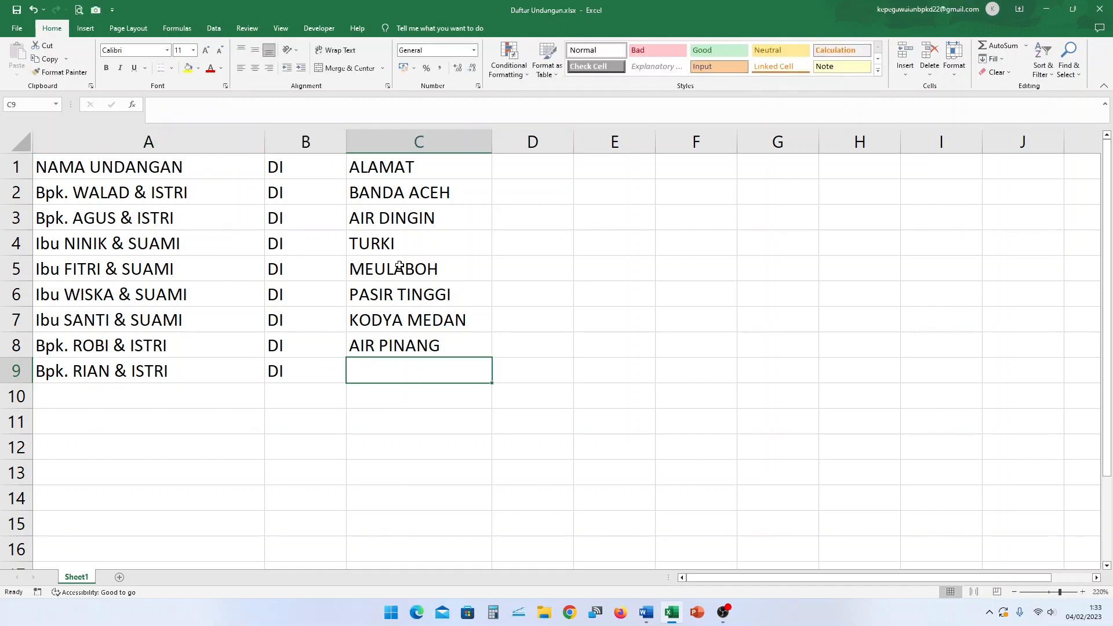
{"action": "type", "text": "NASREUHE"}
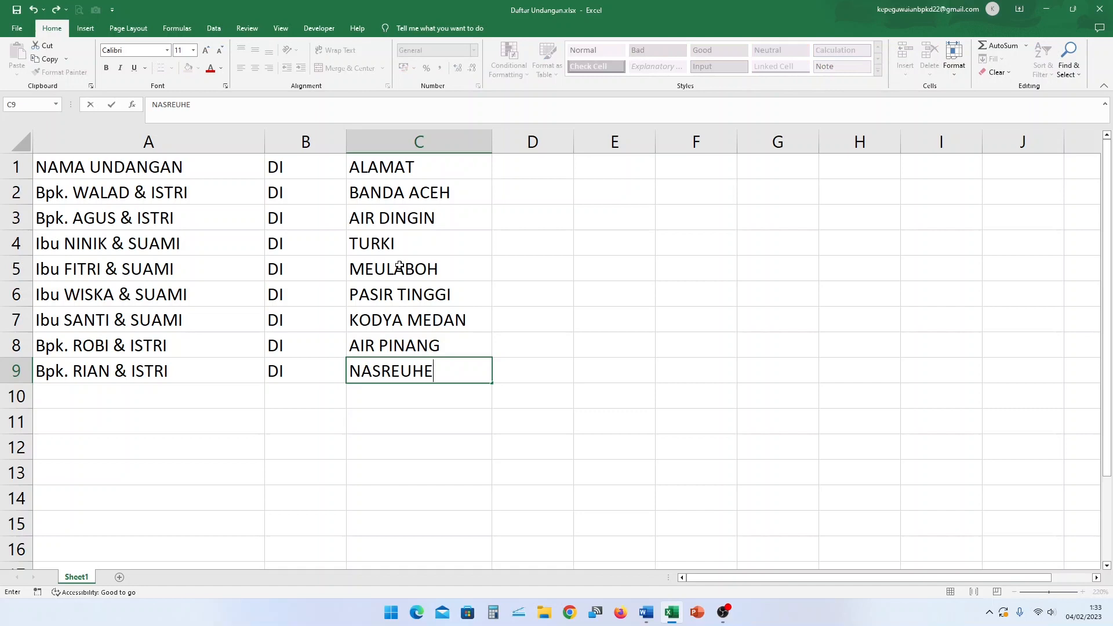
{"action": "key", "text": "Return"}
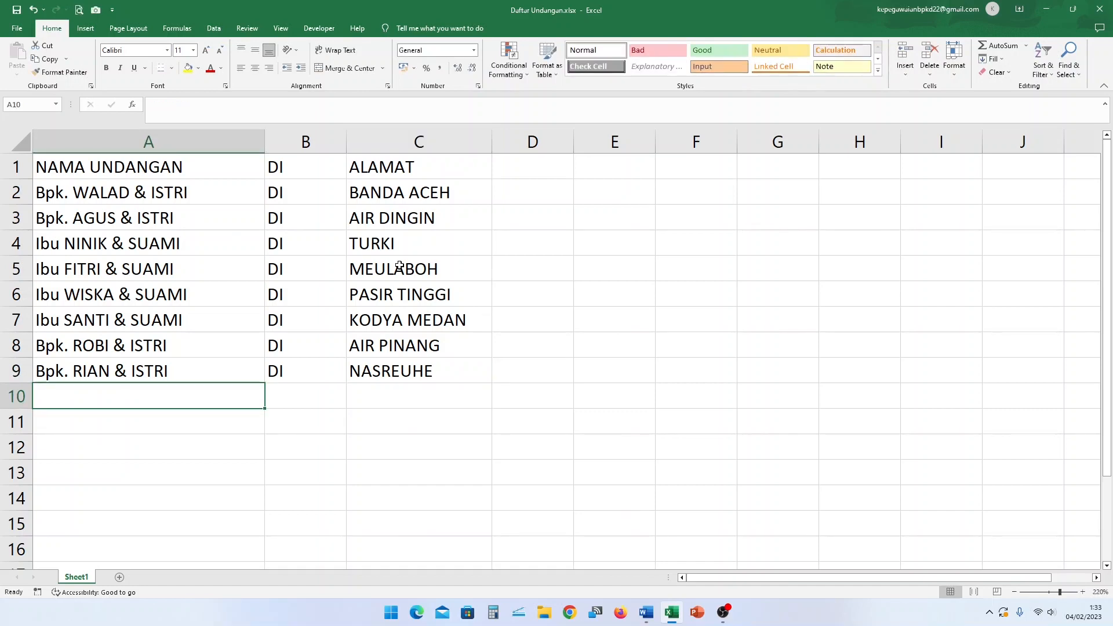
Fill row 10 with the ninth guest's name in the form "Bpk. … & ISTRI", DI, and the address YOGYAKARTA
{"action": "type", "text": "Bpk. ANTO & ISTRI"}
{"action": "key", "text": "Tab"}
{"action": "type", "text": "DI"}
{"action": "key", "text": "Tab"}
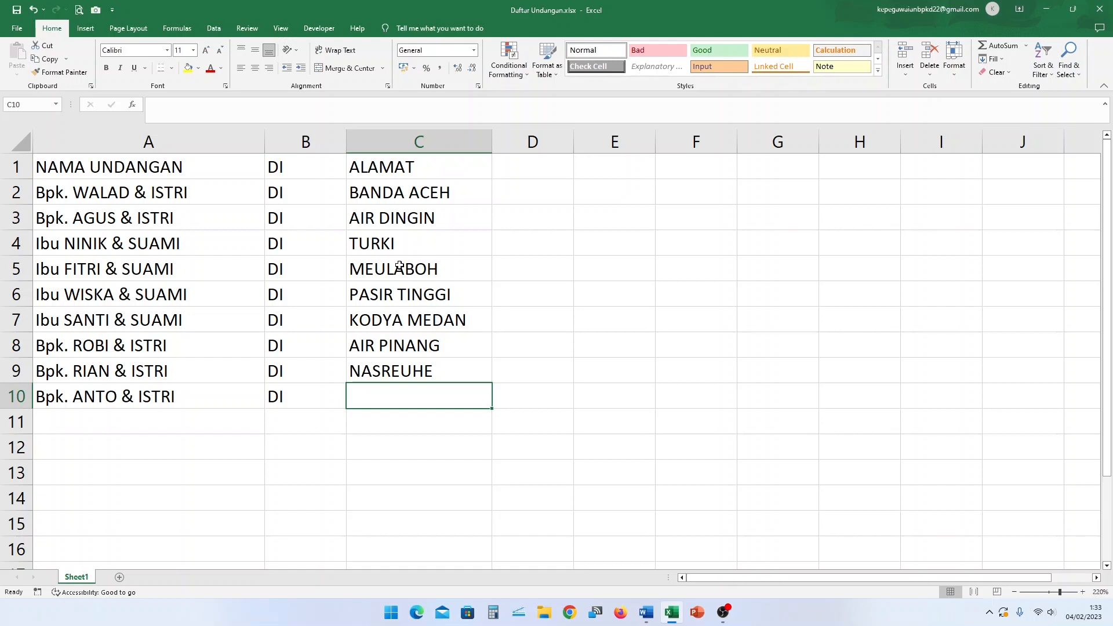
{"action": "type", "text": "YO"}
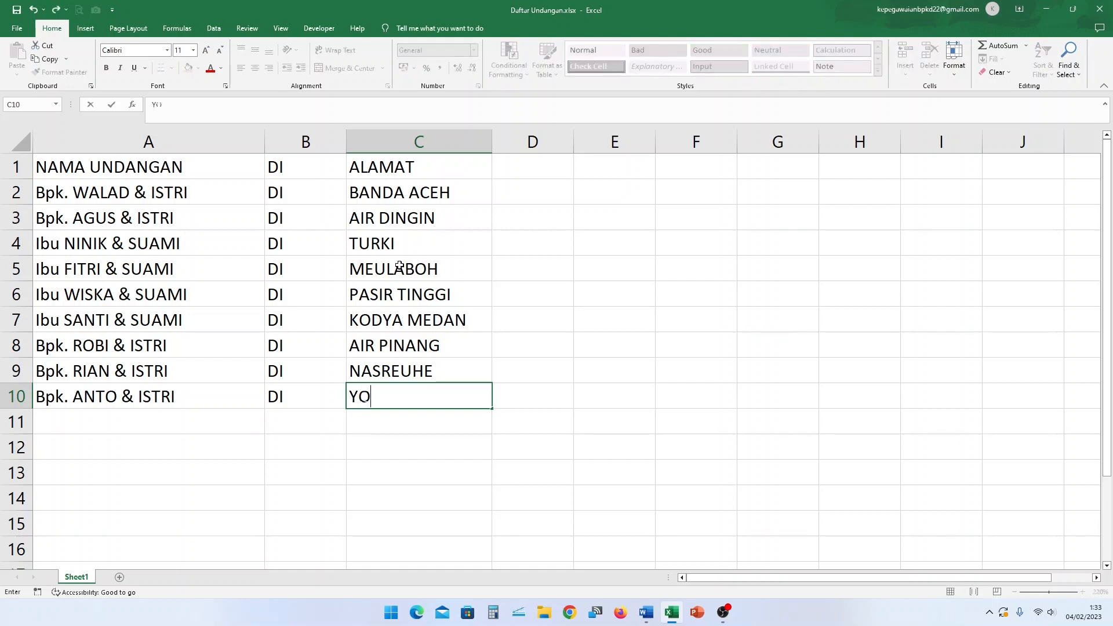
{"action": "type", "text": "GYAKARTA"}
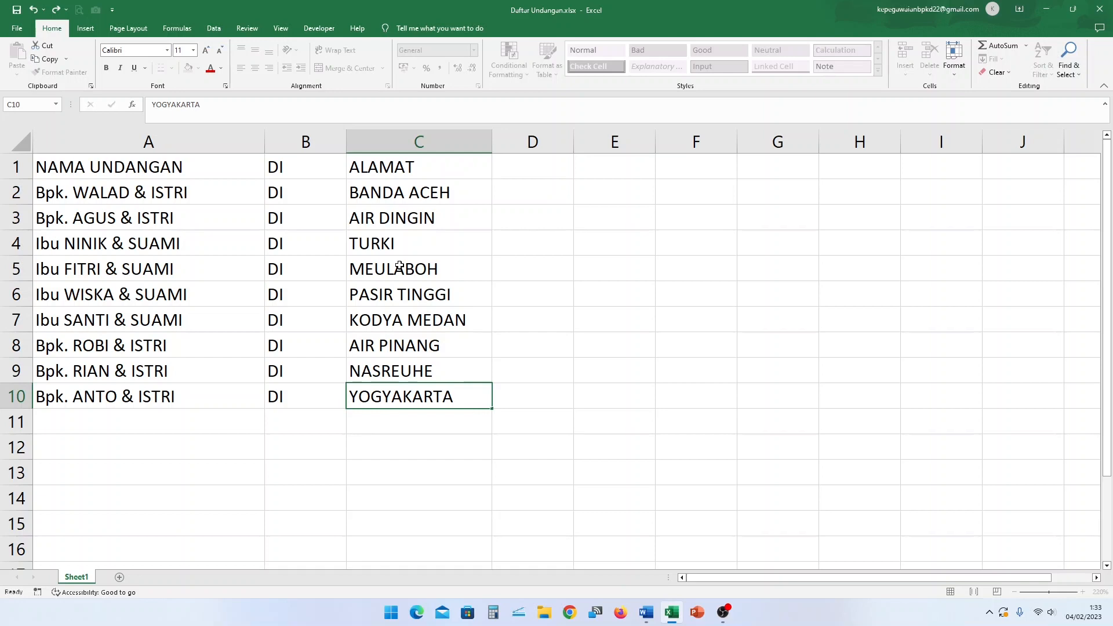
{"action": "key", "text": "Return"}
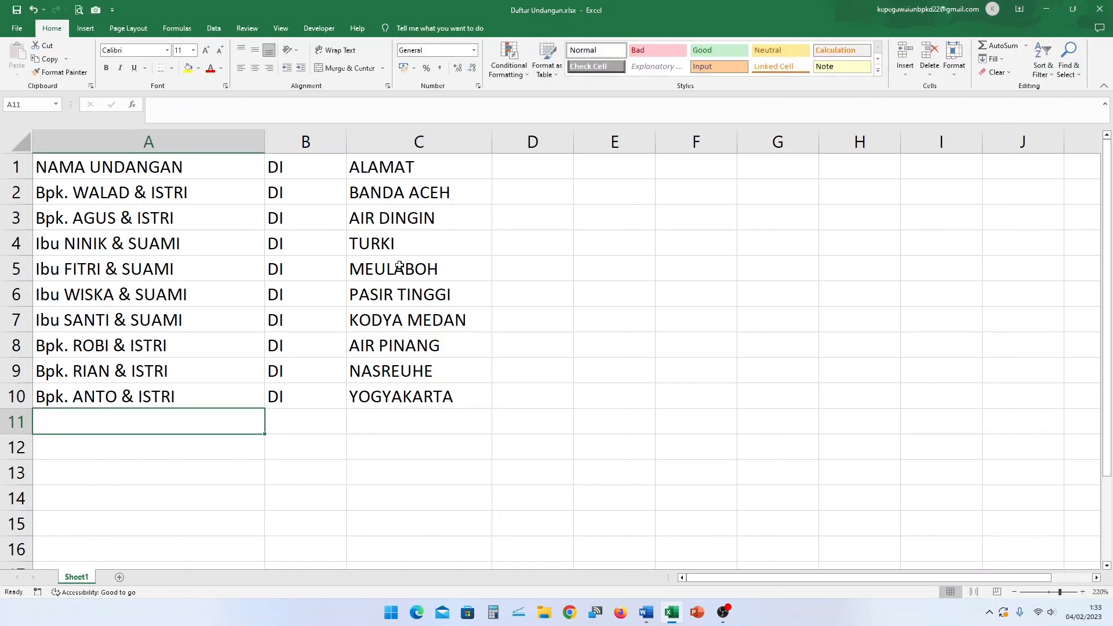
Fill row 11 with the tenth guest's name in the form "Bpk. … & ISTRI", DI, and the address BALI
{"action": "type", "text": "Bpk"}
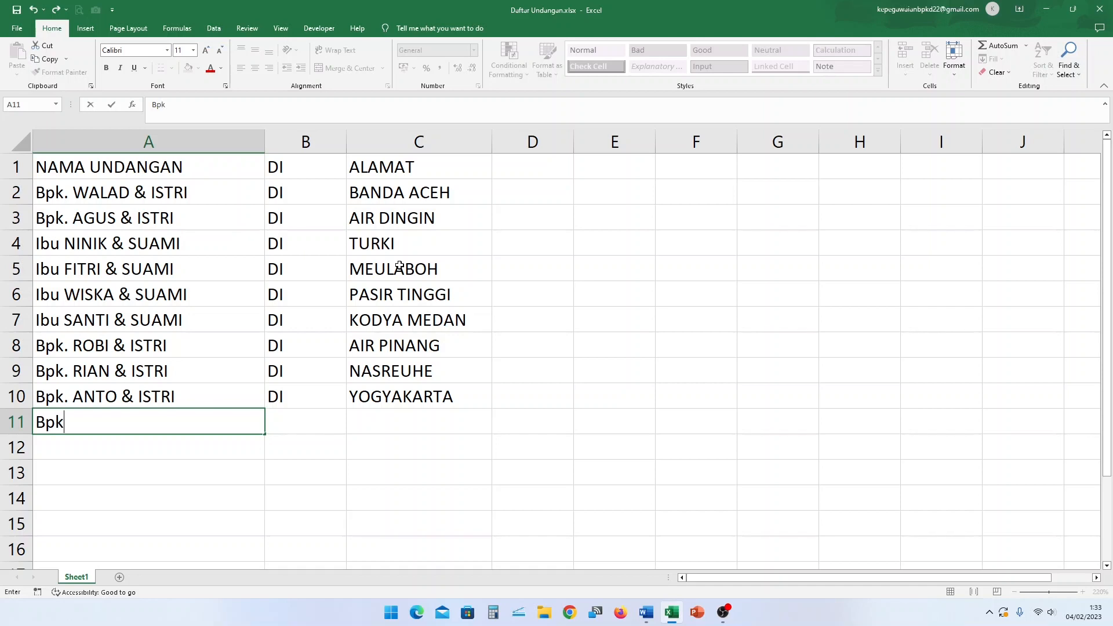
{"action": "type", "text": ". MULIADI"}
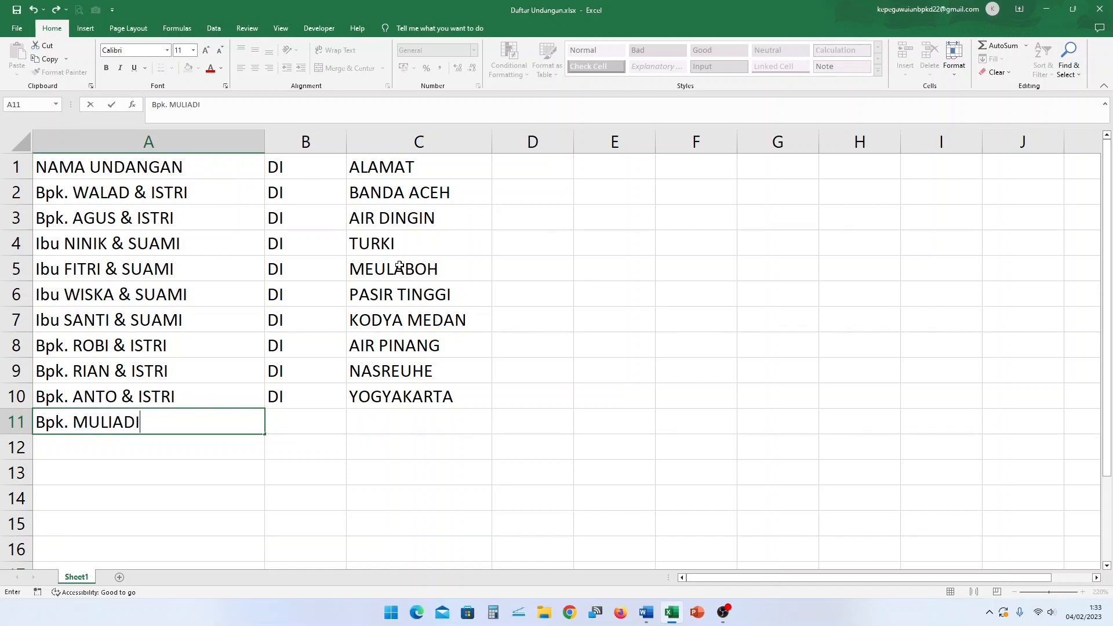
{"action": "type", "text": " & ISTRI"}
{"action": "key", "text": "Tab"}
{"action": "type", "text": "DI"}
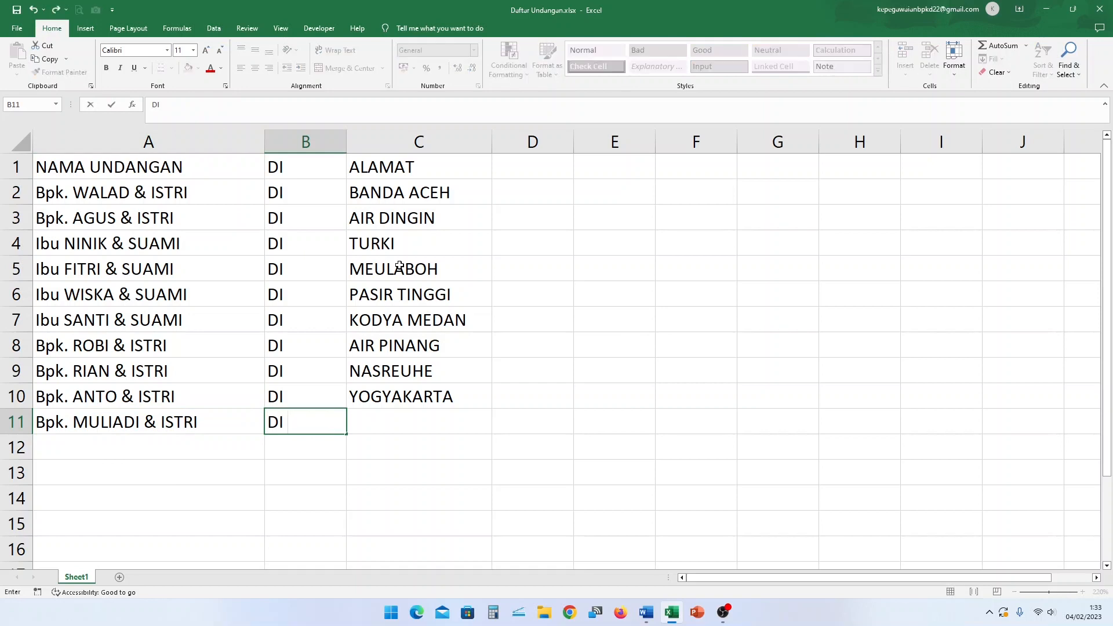
{"action": "key", "text": "Tab"}
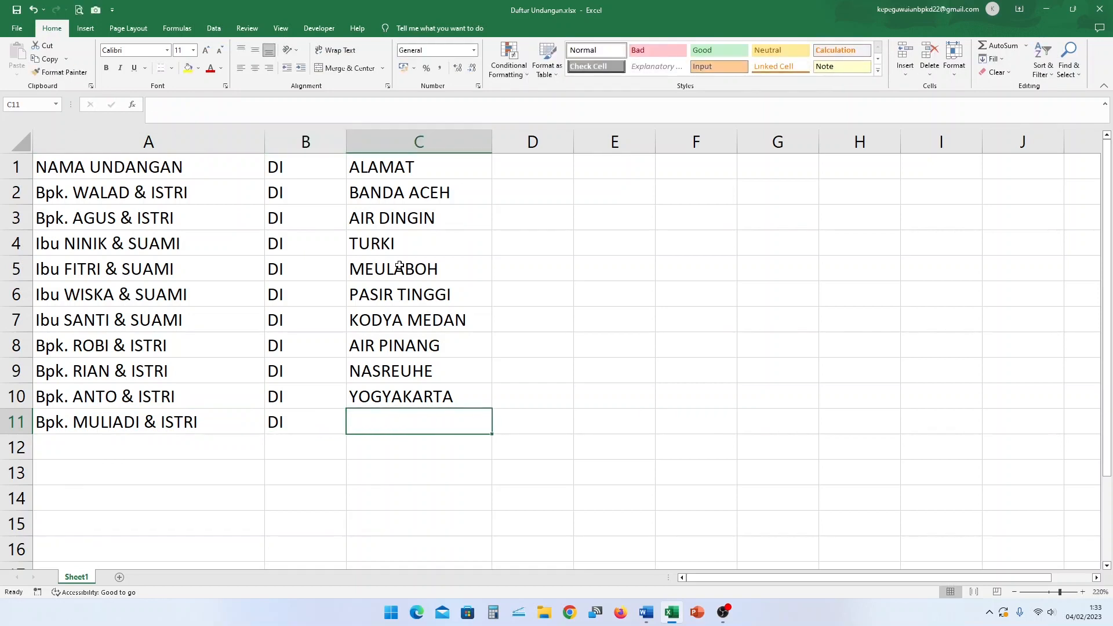
{"action": "type", "text": "BALI"}
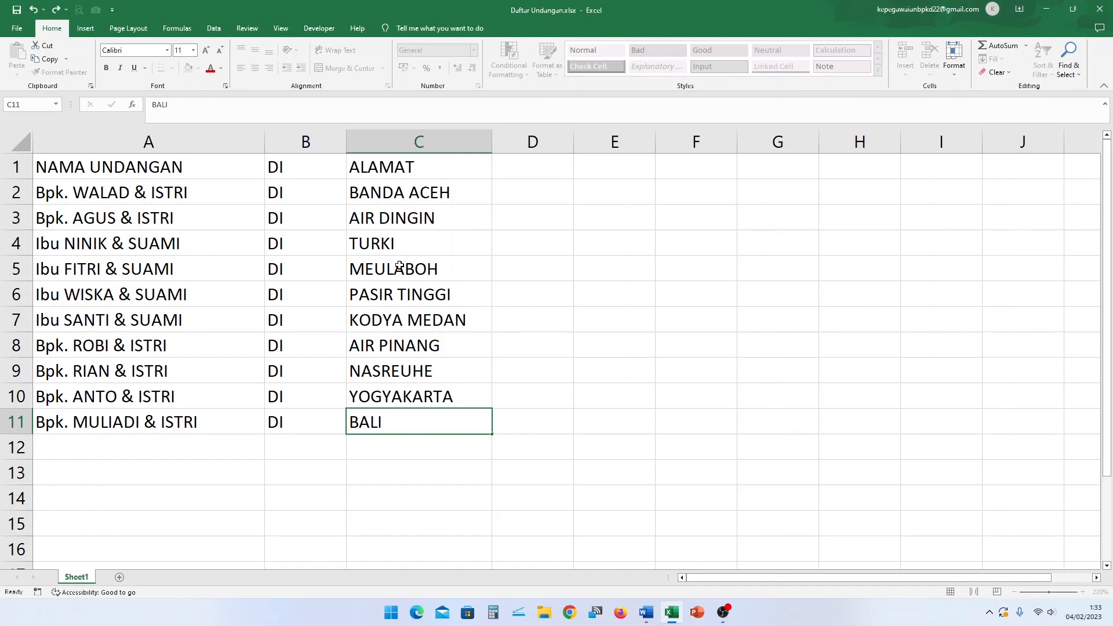
{"action": "key", "text": "Return"}
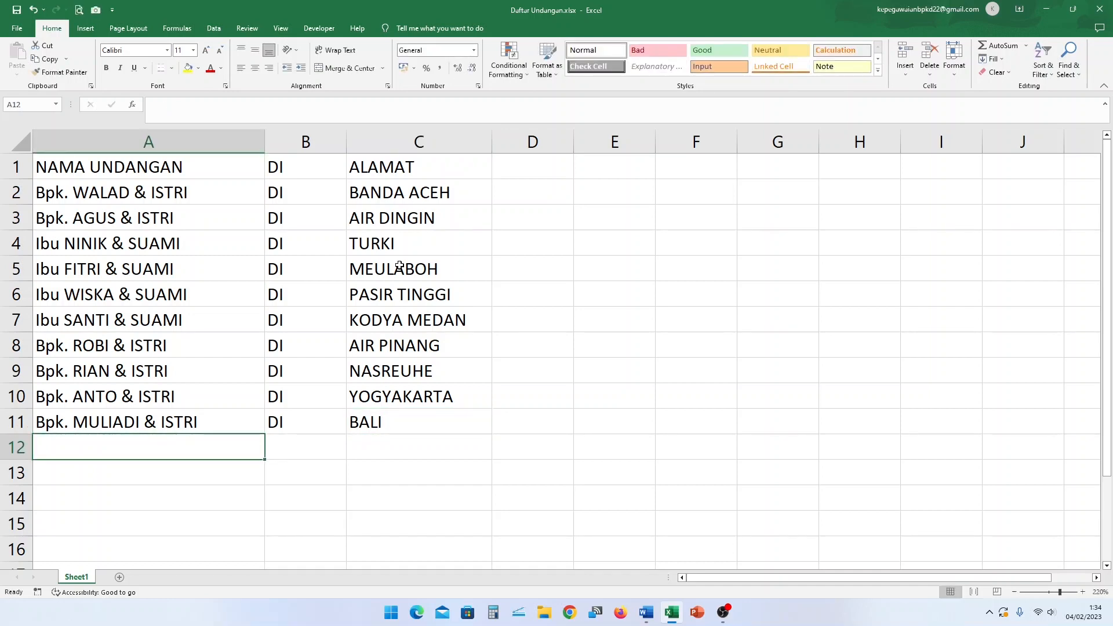
Fill row 12 with the eleventh guest's name in the form "Ibu … & SUAMI", DI, and the address BABUSSALAM
{"action": "type", "text": "Ibu "}
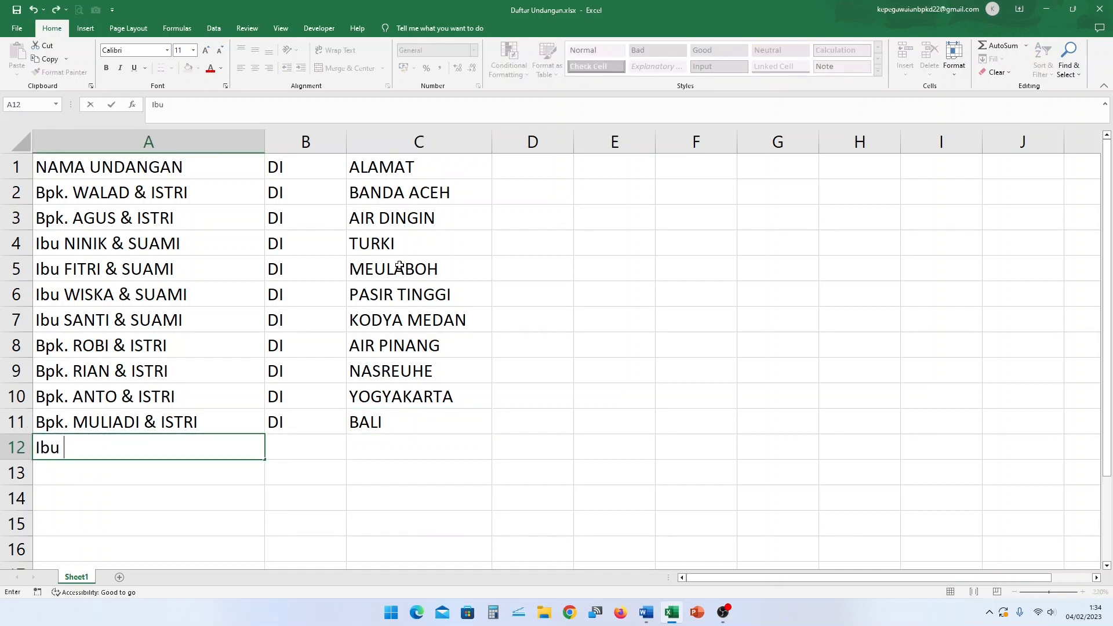
{"action": "type", "text": "SRI & SUAMI"}
{"action": "key", "text": "Tab"}
{"action": "type", "text": "DI"}
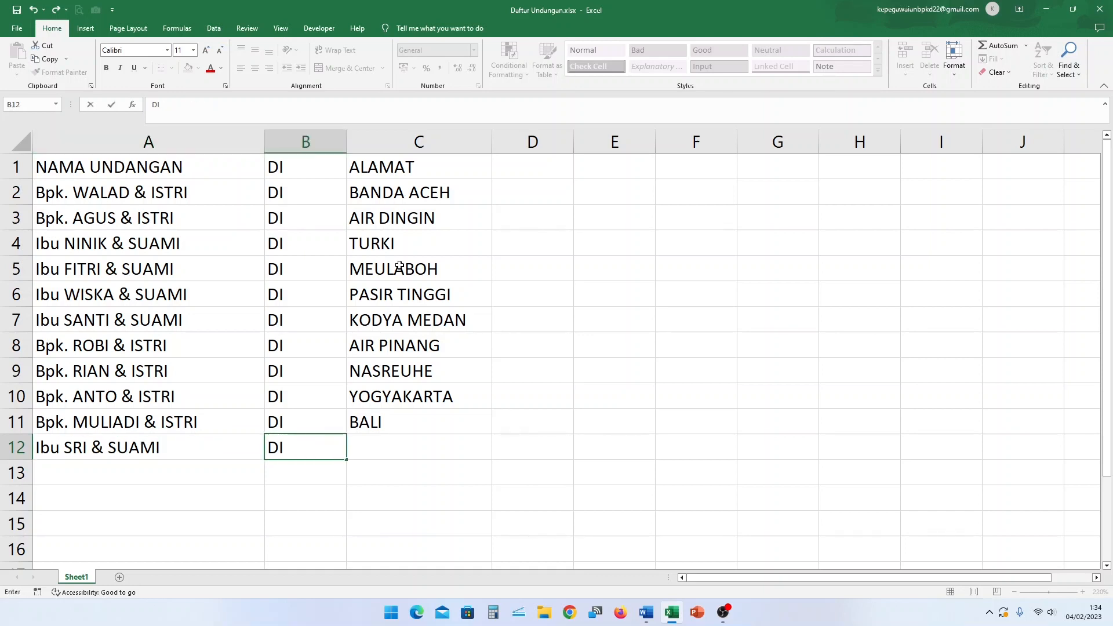
{"action": "key", "text": "Tab"}
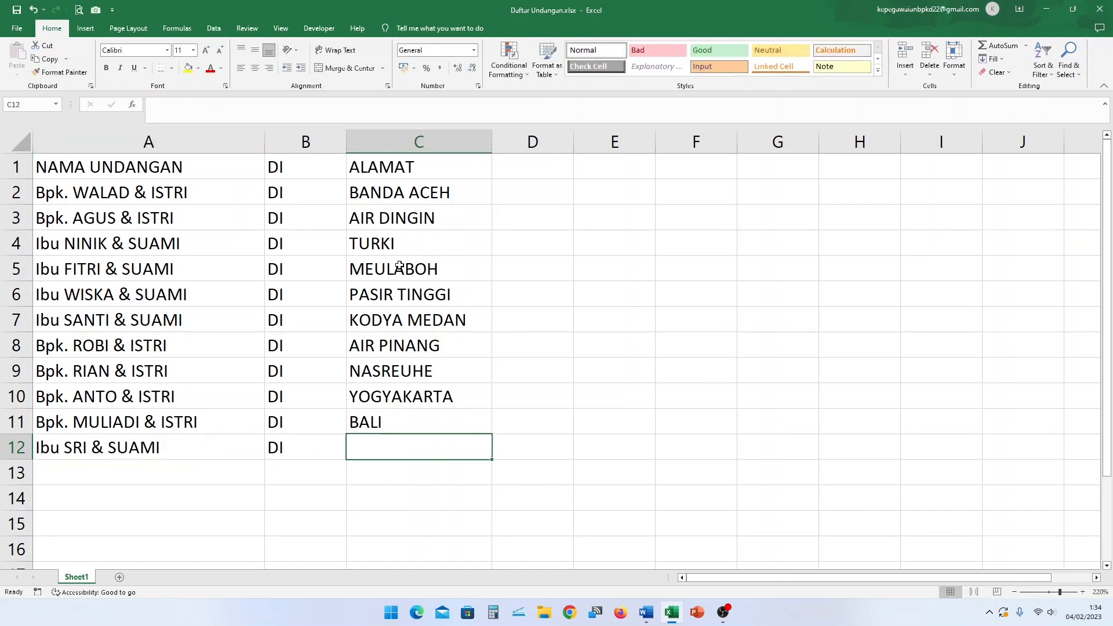
{"action": "type", "text": "BABUSSALAM"}
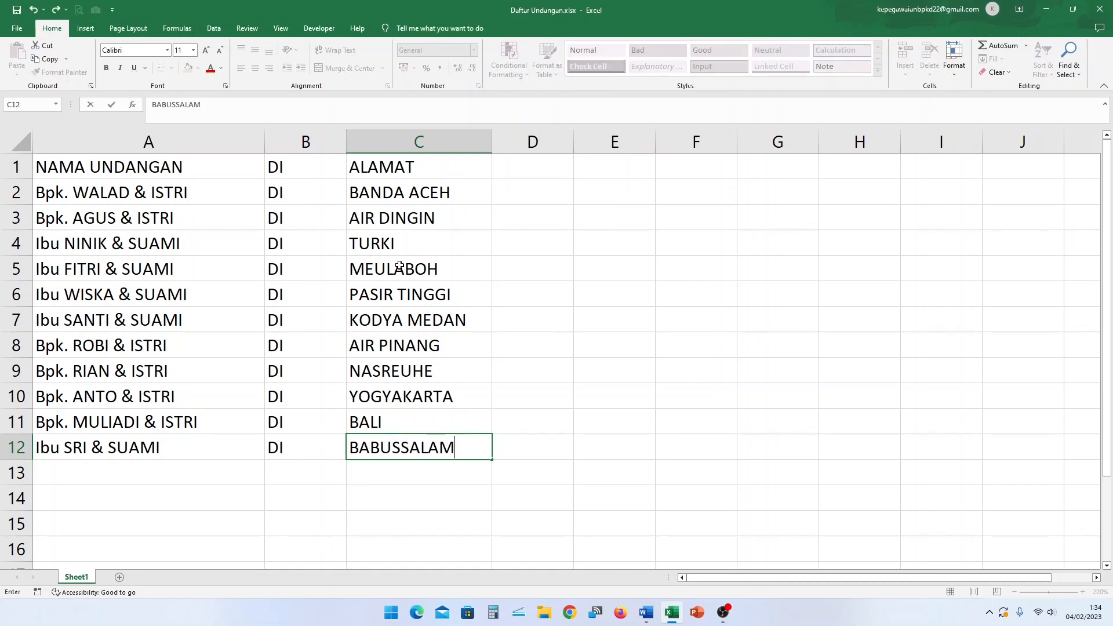
{"action": "key", "text": "Return"}
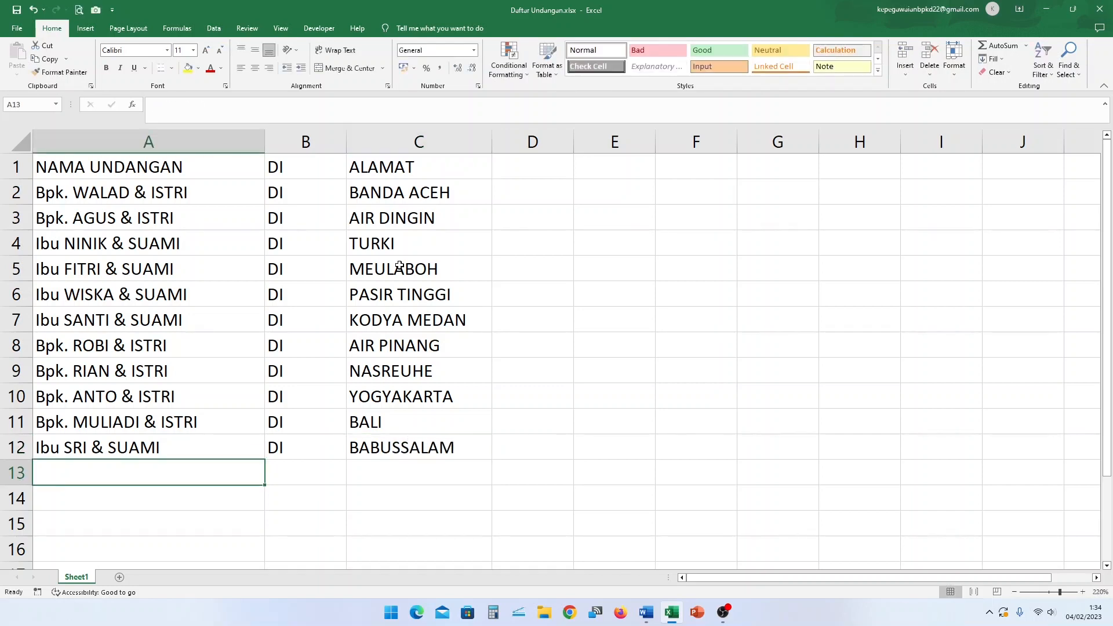
Fill row 13 with the twelfth guest's name in the form "Ibu … & SUAMI", DI, and the address PALEMBANG
{"action": "type", "text": "I"}
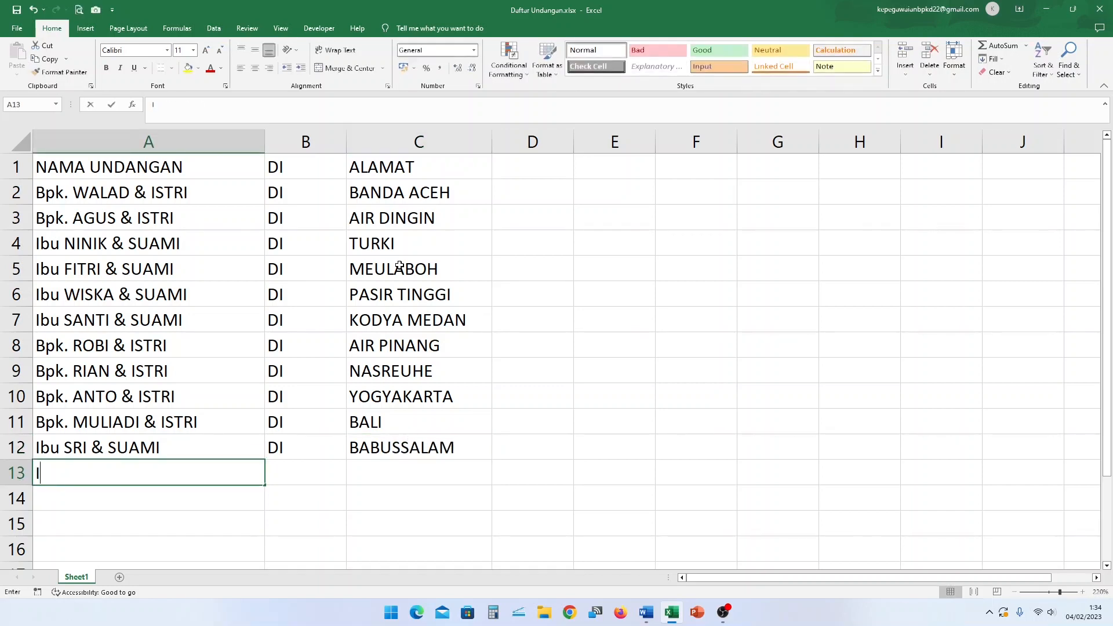
{"action": "type", "text": "bu SULAS"}
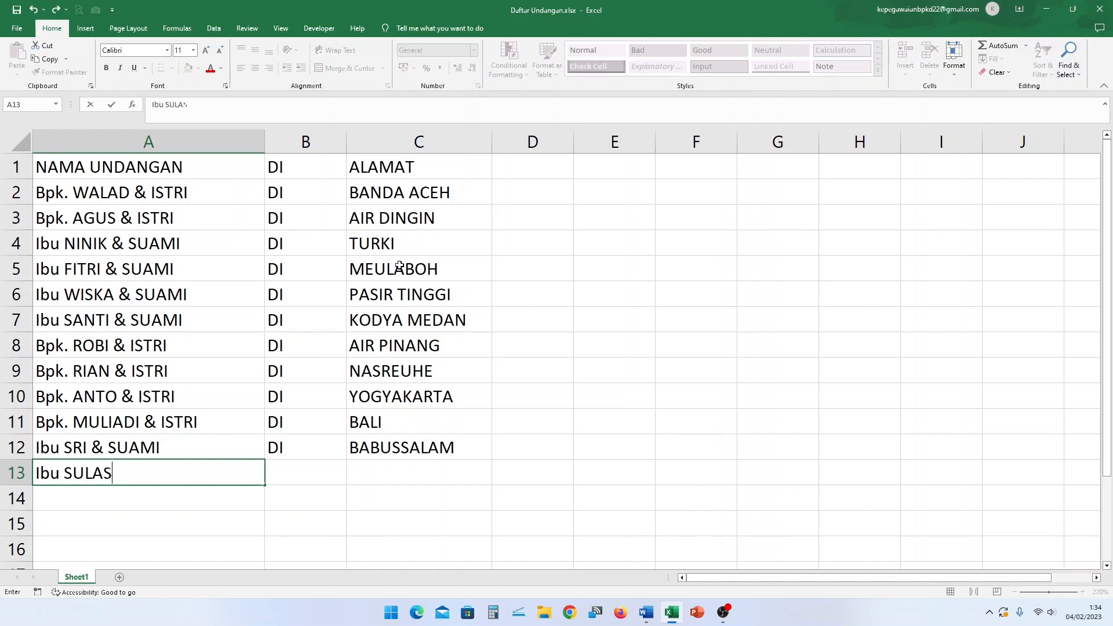
{"action": "type", "text": "TRI &"}
{"action": "type", "text": "SUAMI"}
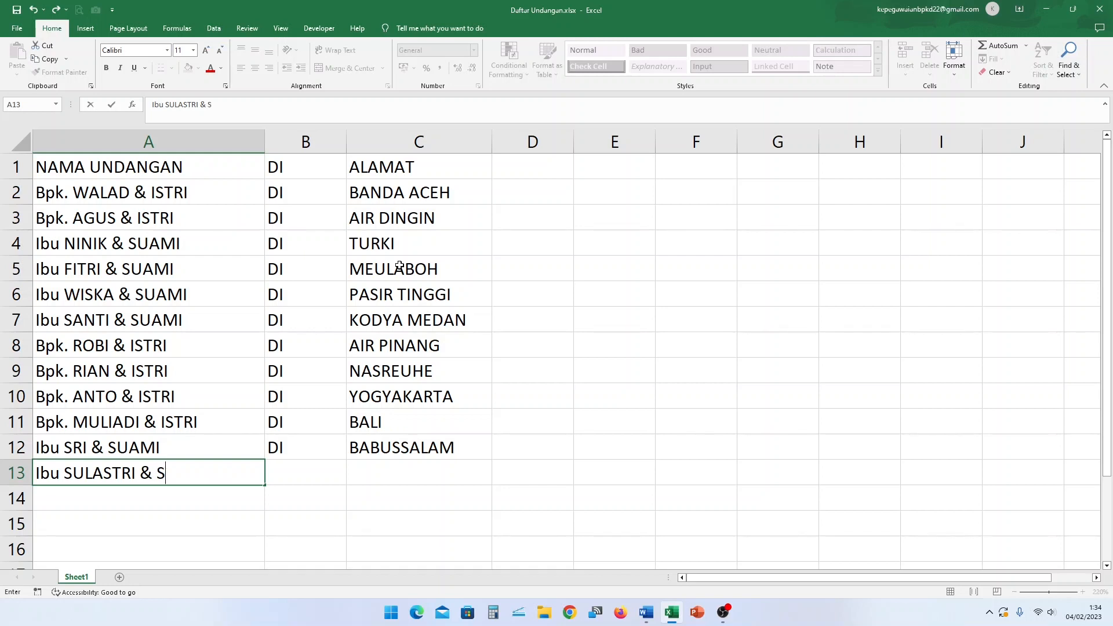
{"action": "key", "text": "Tab"}
{"action": "type", "text": "DI"}
{"action": "key", "text": "Tab"}
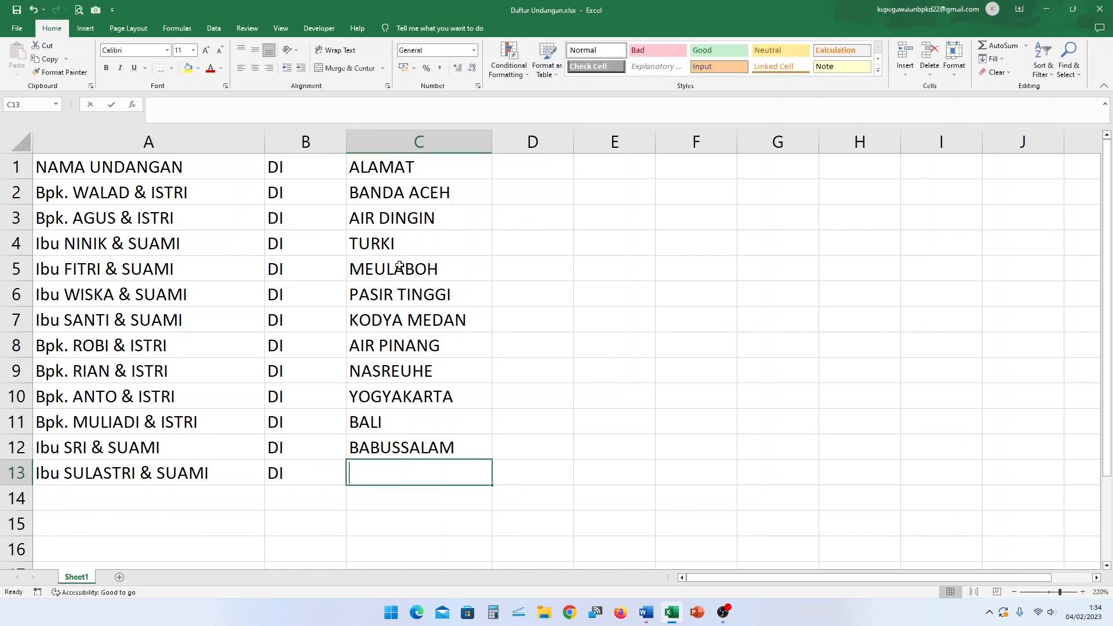
{"action": "type", "text": "POA"}
{"action": "key", "text": "BackSpace"}
{"action": "key", "text": "BackSpace"}
{"action": "type", "text": "ALEMBAN"}
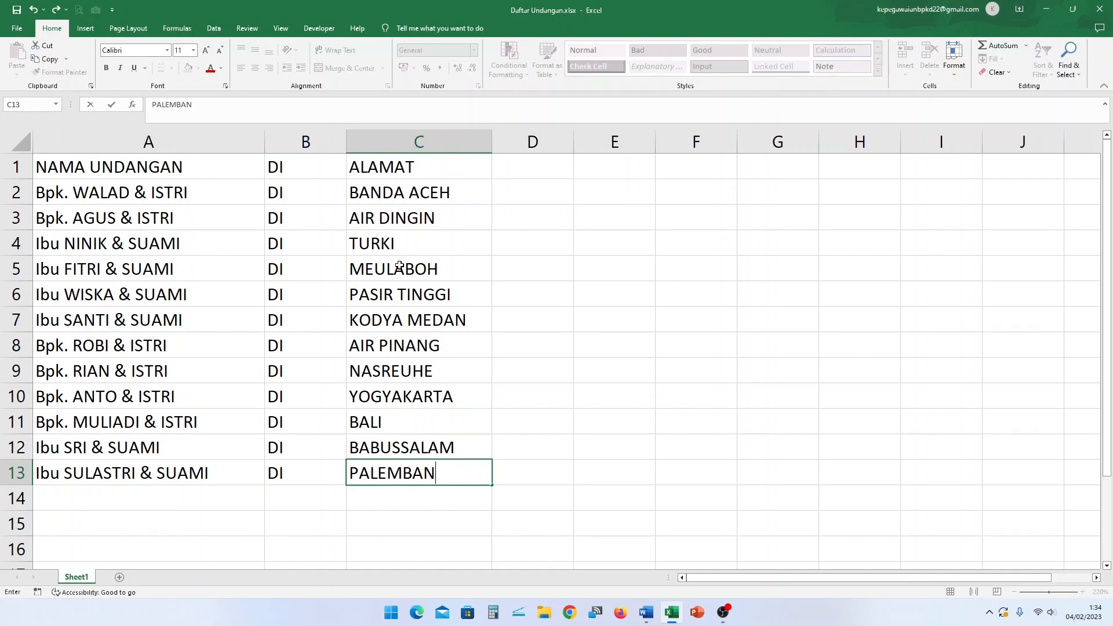
{"action": "type", "text": "G"}
{"action": "key", "text": "Return"}
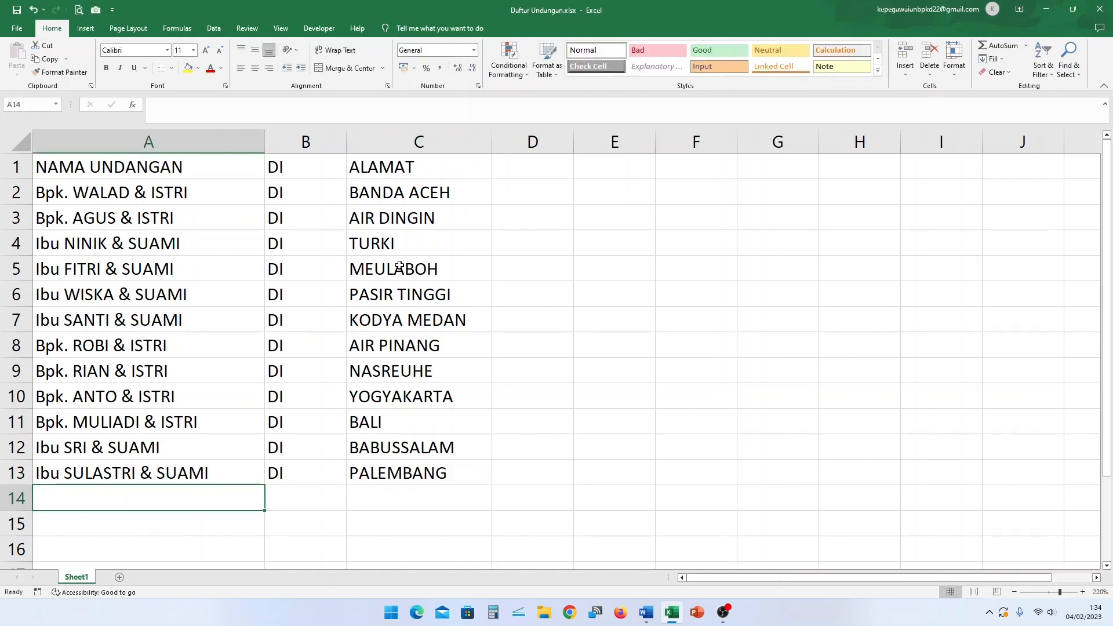
Fill row 14 with the thirteenth guest's name in the form "Bpk. … & ISTRI", DI, and the address SURABAYA
{"action": "type", "text": "Bpk. AIRA"}
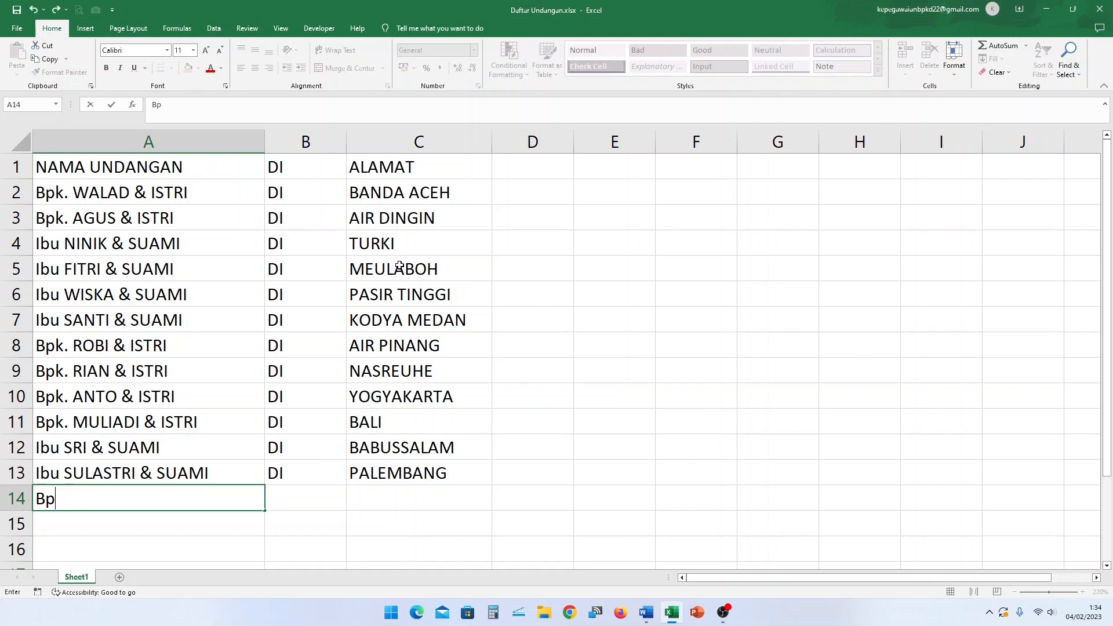
{"action": "key", "text": "BackSpace"}
{"action": "key", "text": "BackSpace"}
{"action": "key", "text": "BackSpace"}
{"action": "type", "text": "RIALDI & "}
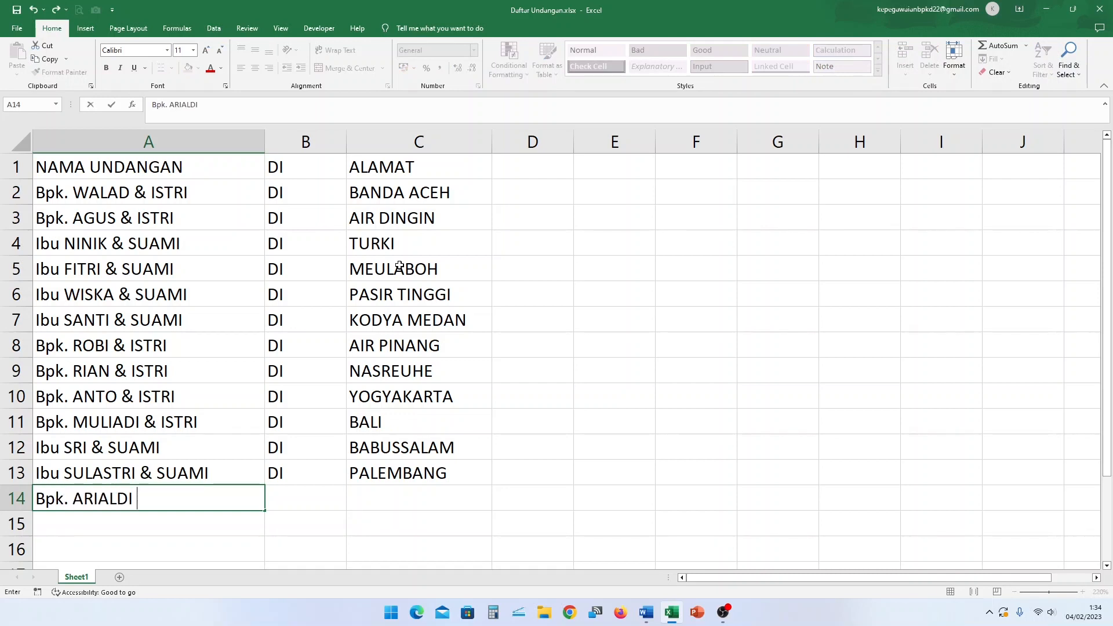
{"action": "type", "text": "ISTRI"}
{"action": "key", "text": "Tab"}
{"action": "type", "text": "DI"}
{"action": "key", "text": "Tab"}
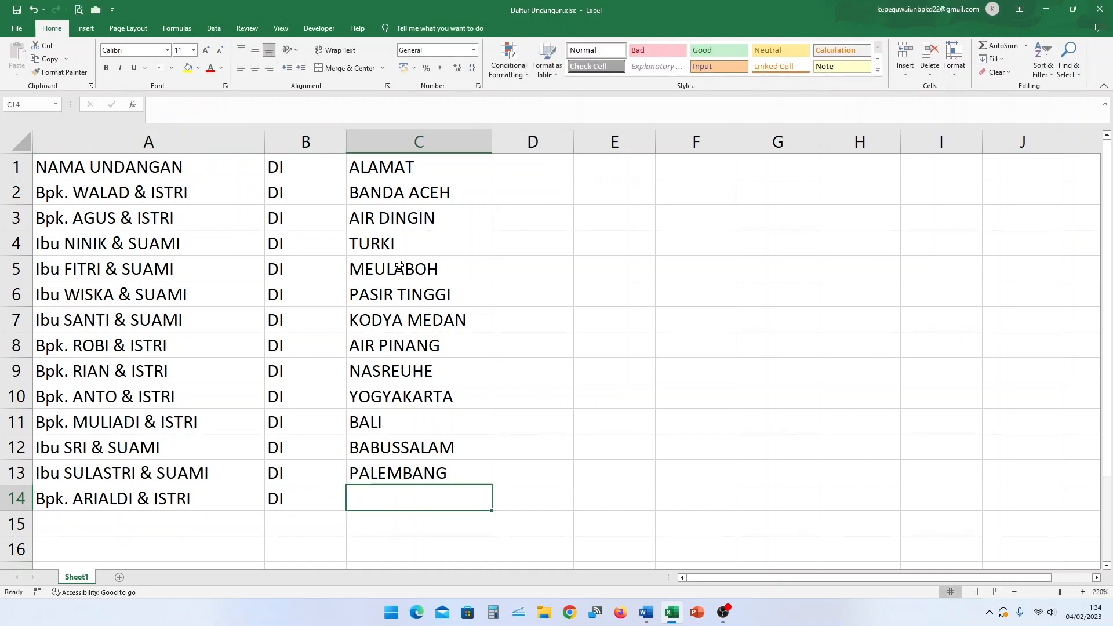
{"action": "type", "text": "SURAYABA"}
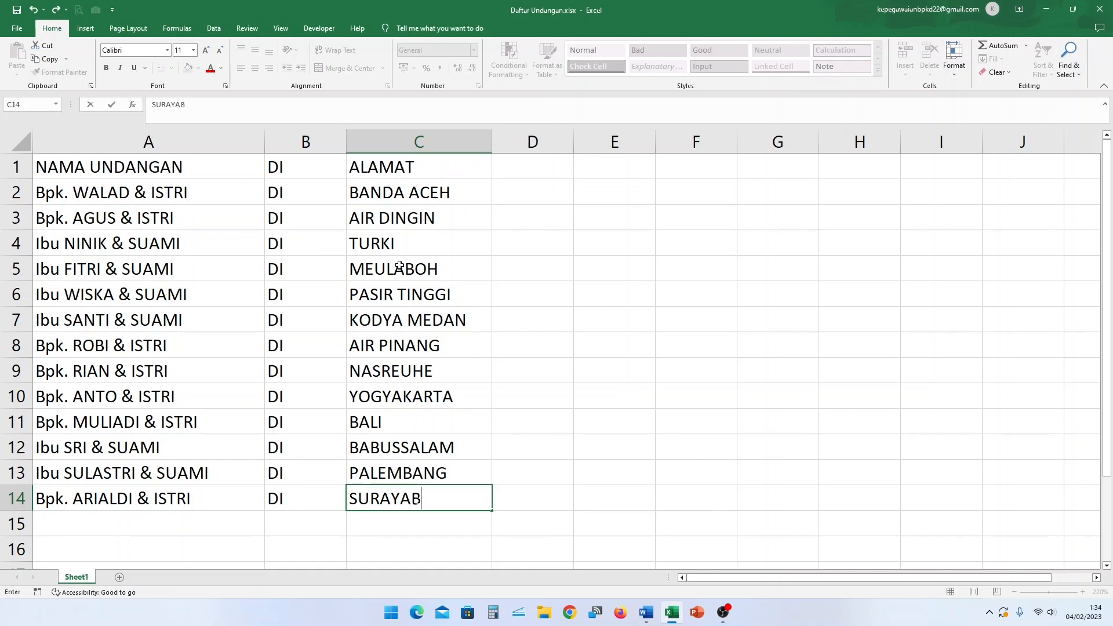
{"action": "key", "text": "BackSpace"}
{"action": "key", "text": "BackSpace"}
{"action": "key", "text": "BackSpace"}
{"action": "key", "text": "BackSpace"}
{"action": "type", "text": "BAYA"}
{"action": "key", "text": "Return"}
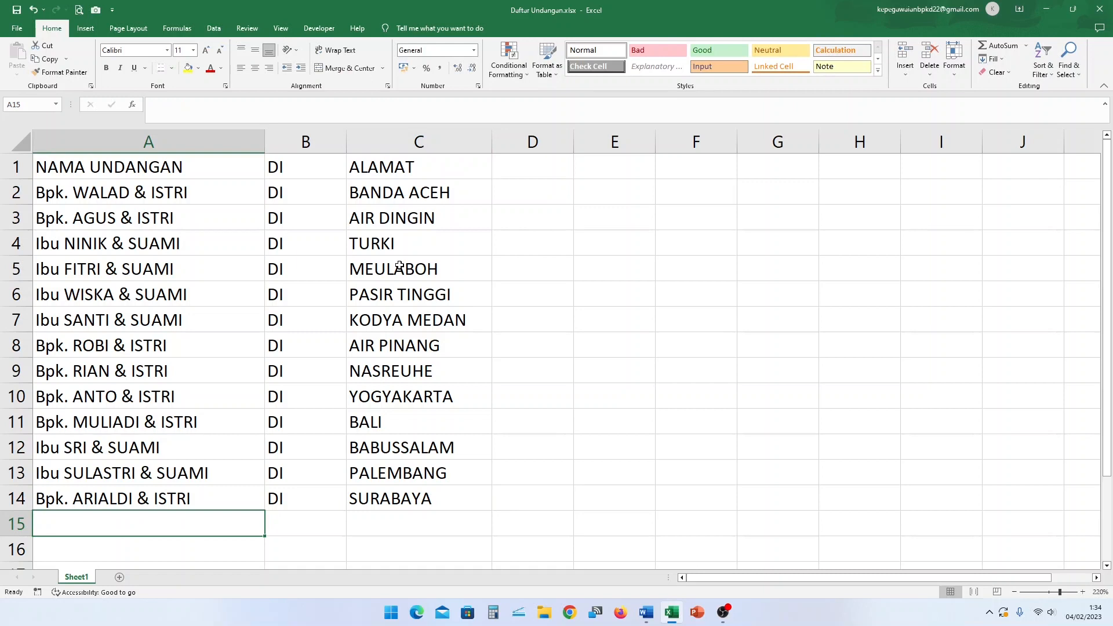
Fill row 15 with the fourteenth guest's name in the form "Bpk. … & ISTRI", DI, and the address BANDUNG
{"action": "type", "text": "Bpk. GUNAWAN & ISTRI"}
{"action": "key", "text": "Tab"}
{"action": "type", "text": "DI"}
{"action": "key", "text": "Tab"}
{"action": "type", "text": "BANDU"}
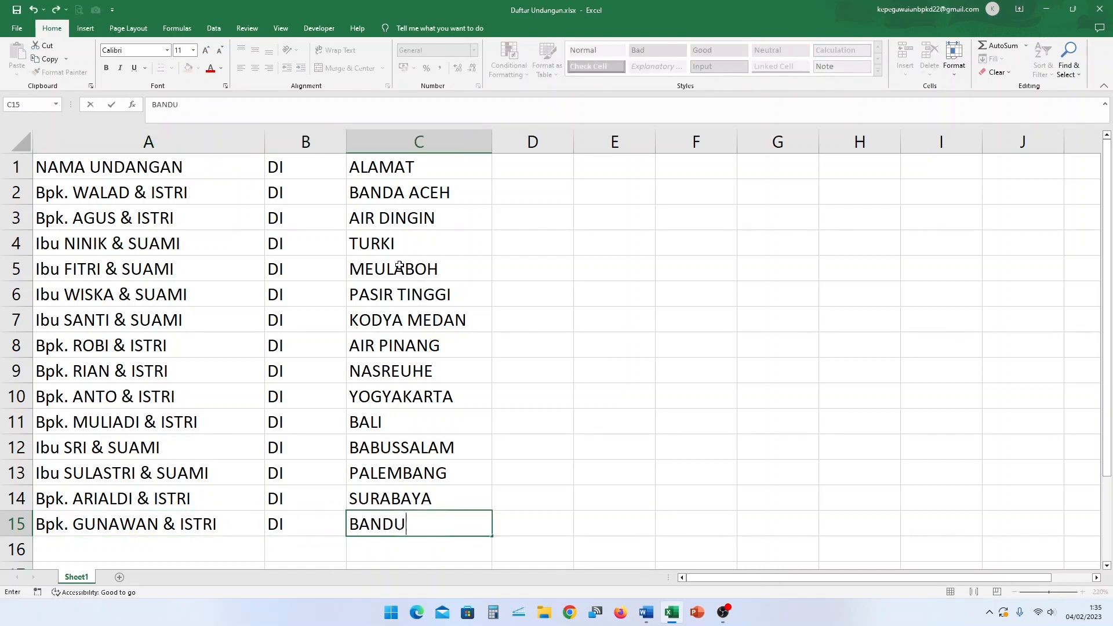
{"action": "type", "text": "NG"}
{"action": "key", "text": "Return"}
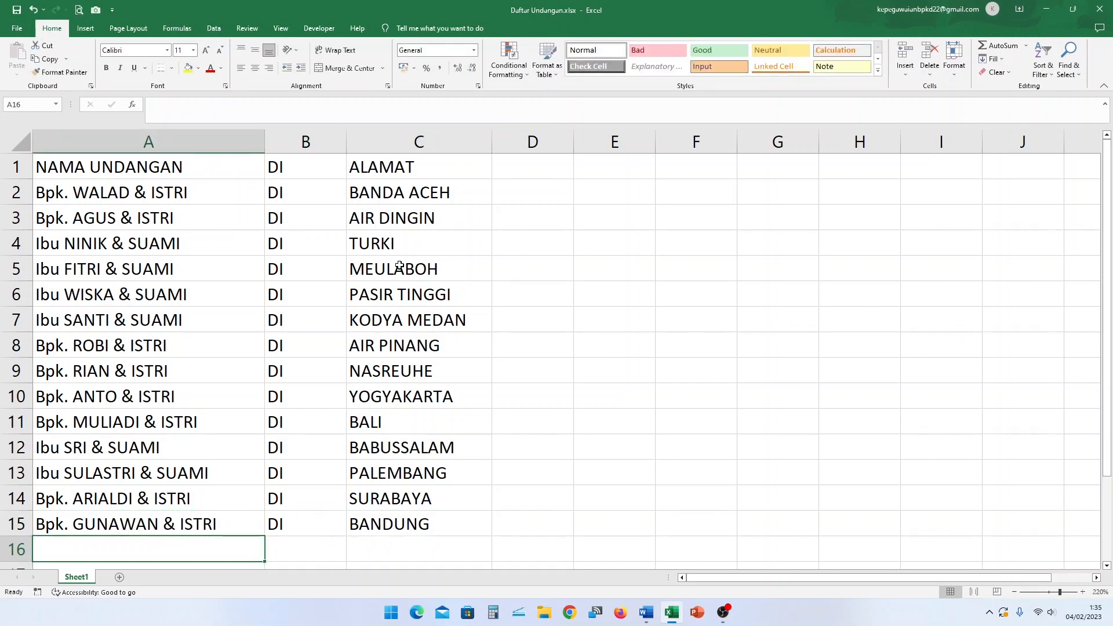
Make the header cells A1:C1 bold and save the workbook
{"action": "left_click", "coordinate": [193, 175]}
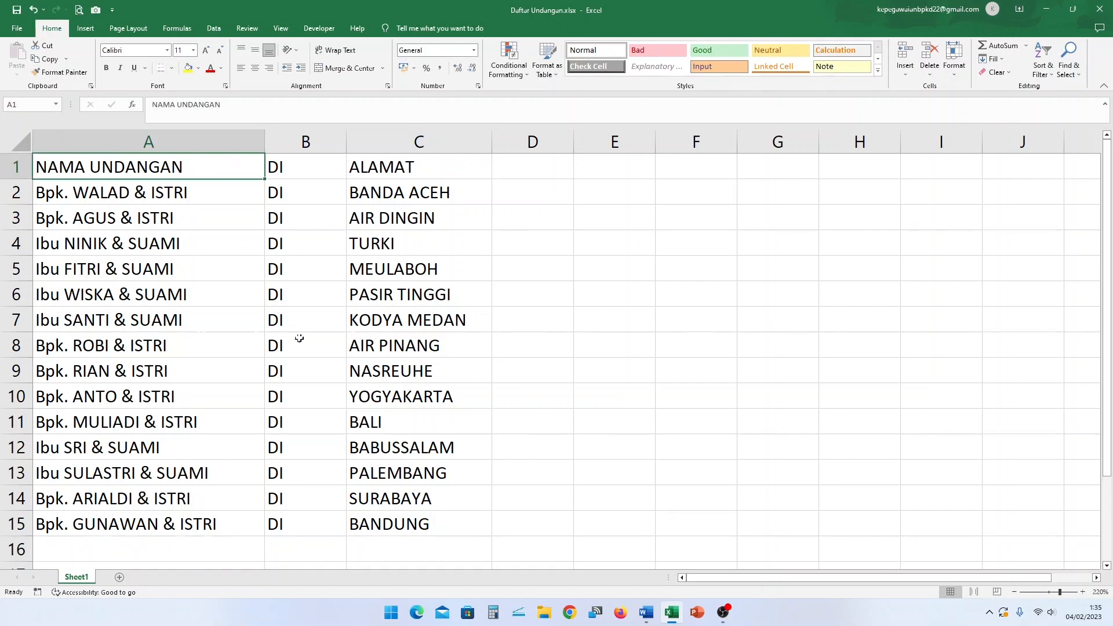
{"action": "left_click_drag", "start_coordinate": [111, 162], "coordinate": [434, 520]}
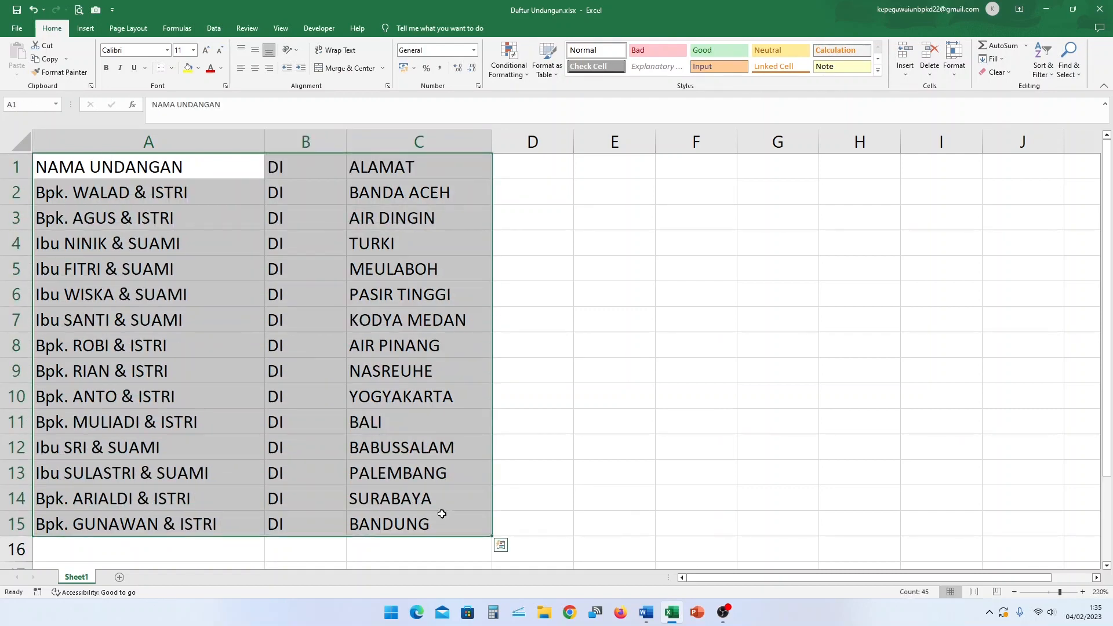
{"action": "left_click", "coordinate": [572, 378]}
{"action": "left_click_drag", "start_coordinate": [129, 160], "coordinate": [373, 172]}
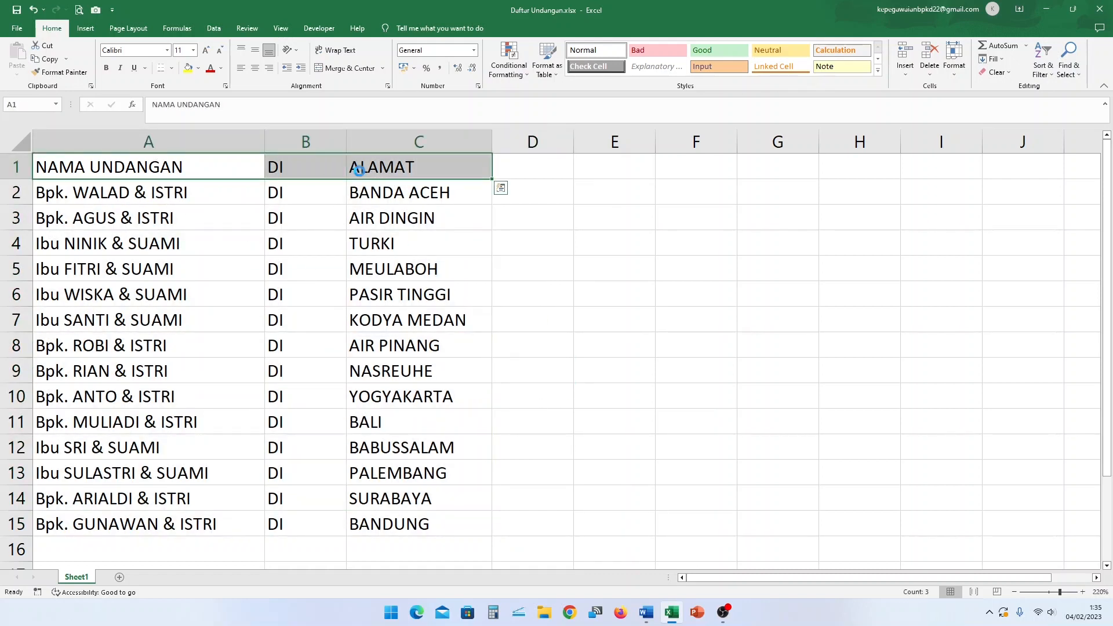
{"action": "key", "text": "ctrl+b"}
{"action": "left_click", "coordinate": [502, 237]}
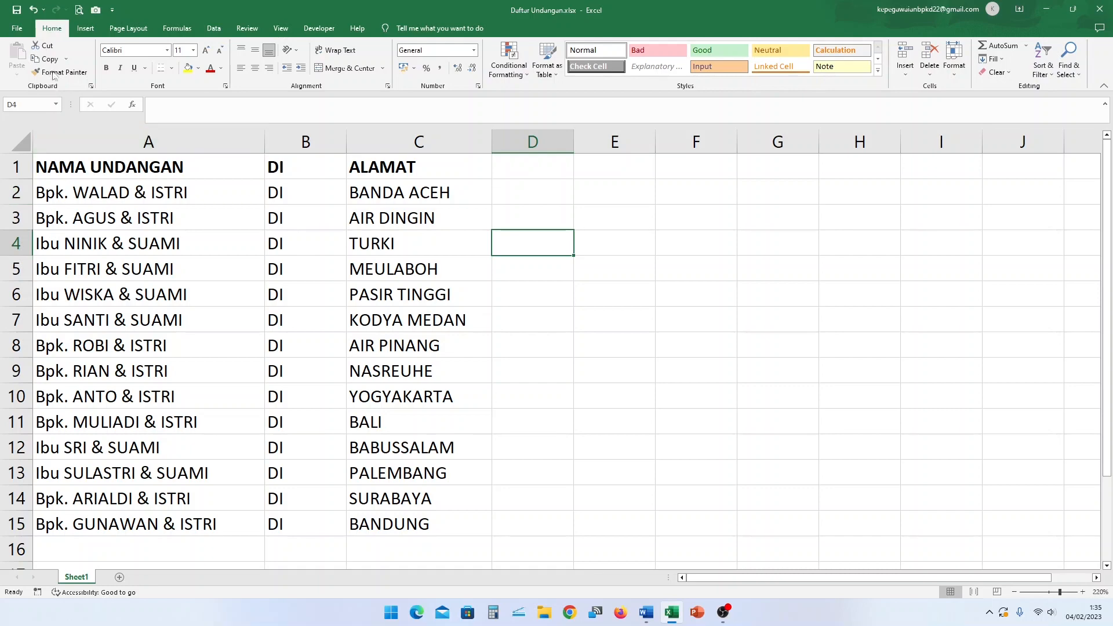
{"action": "left_click", "coordinate": [17, 27]}
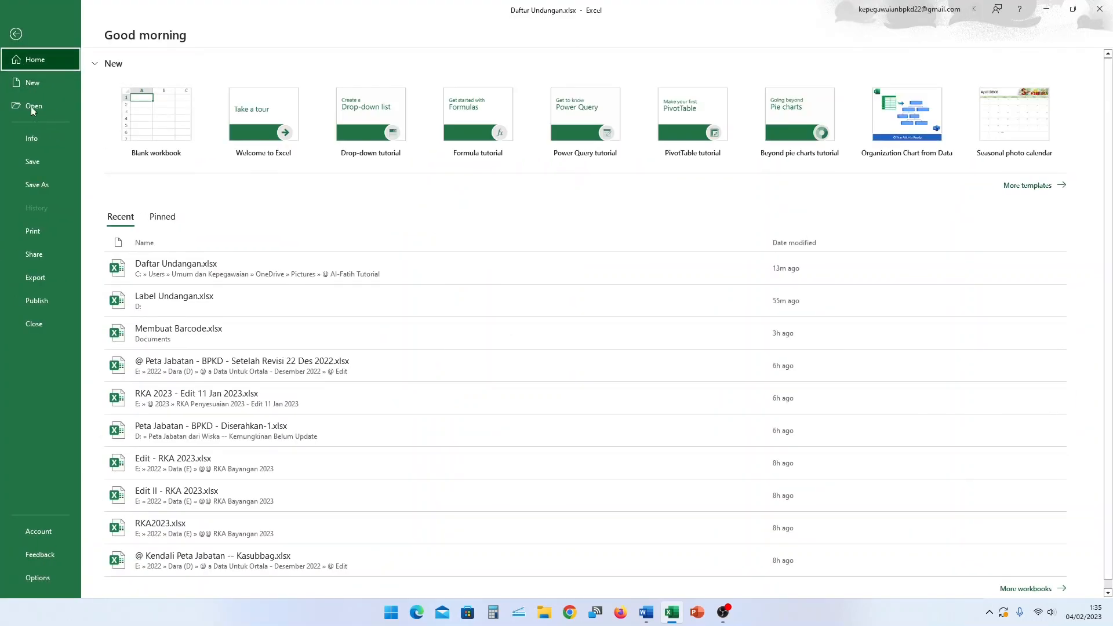
{"action": "left_click", "coordinate": [40, 162]}
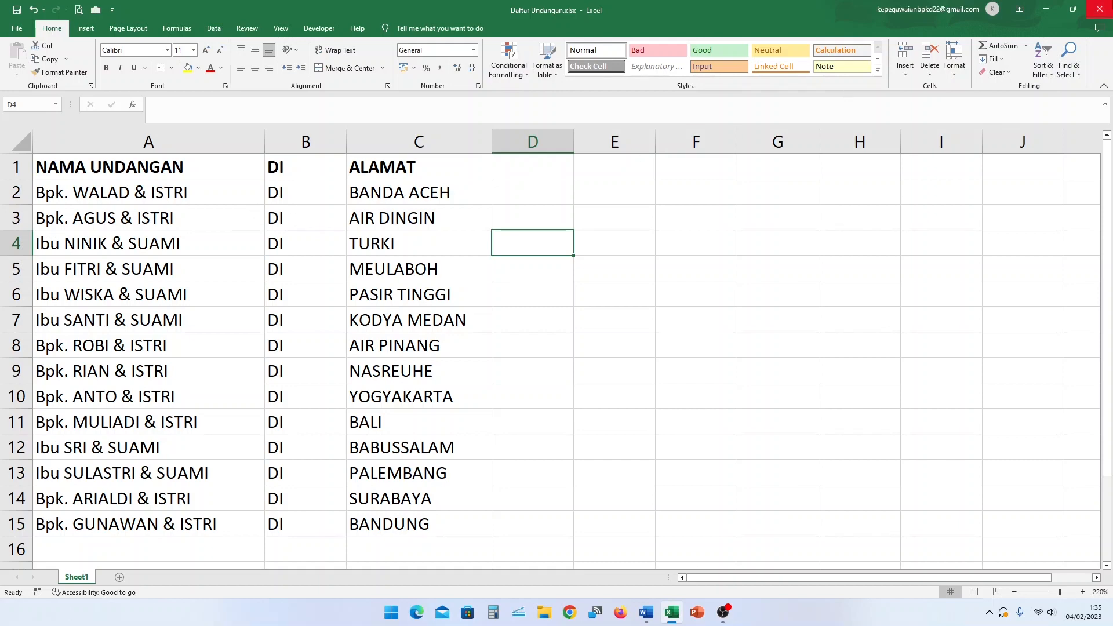
Switch to the blank Word document and start a Labels mail merge with a new custom label
{"action": "left_click", "coordinate": [646, 612]}
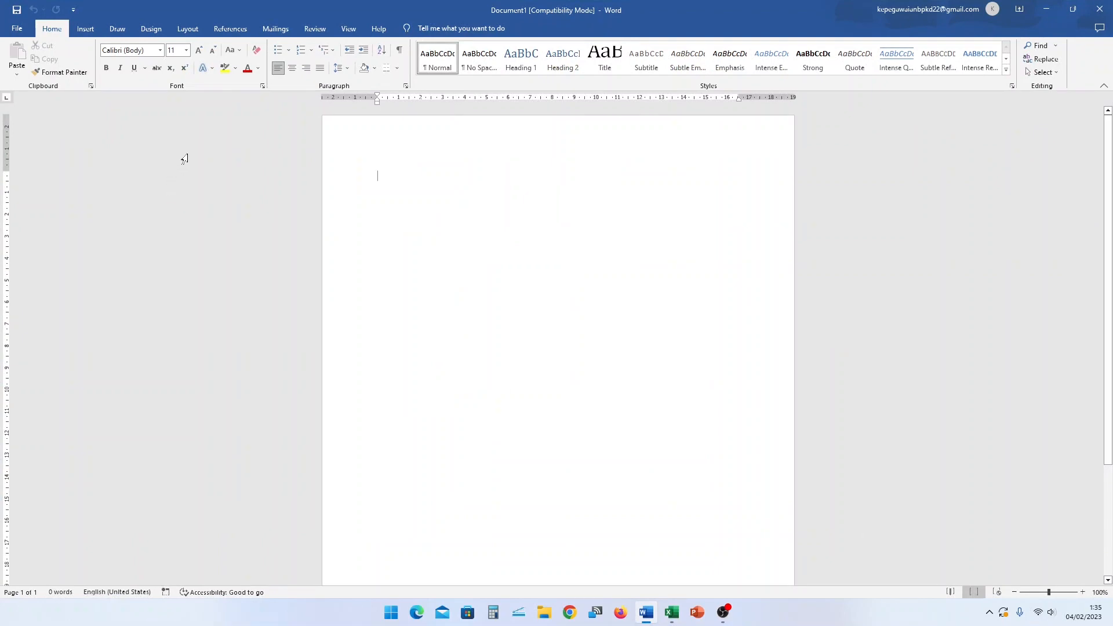
{"action": "left_click", "coordinate": [277, 30]}
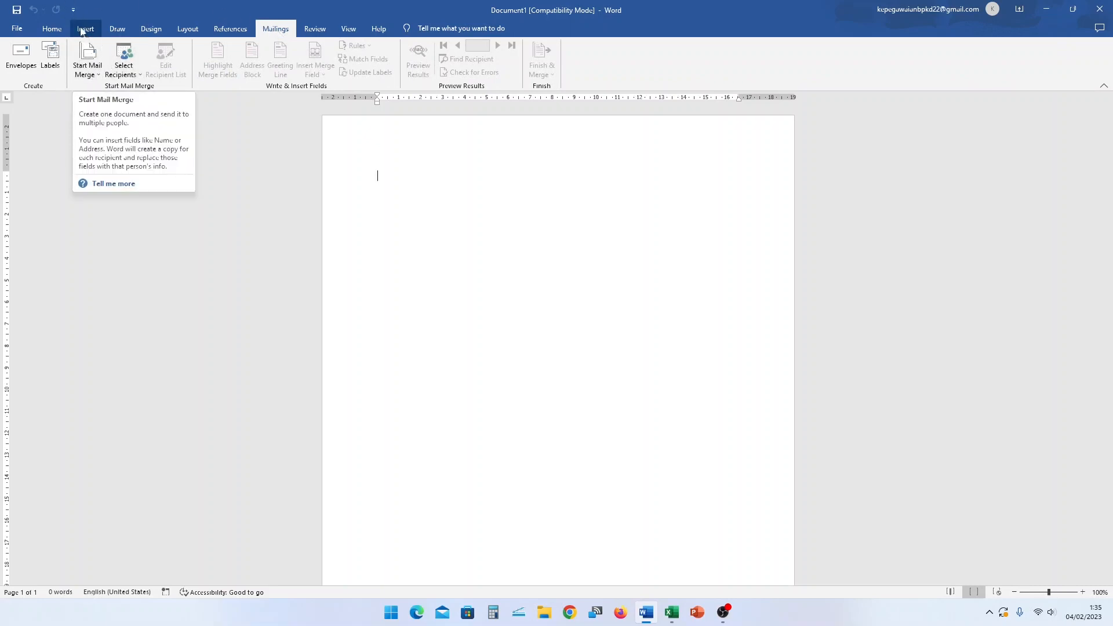
{"action": "left_click", "coordinate": [98, 74]}
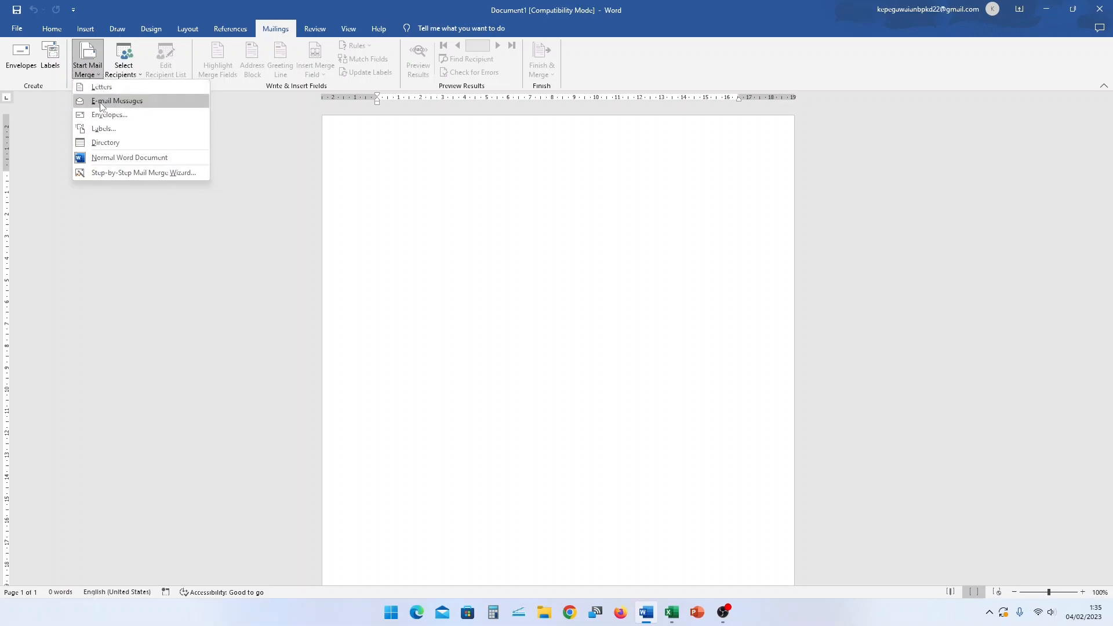
{"action": "left_click", "coordinate": [132, 128]}
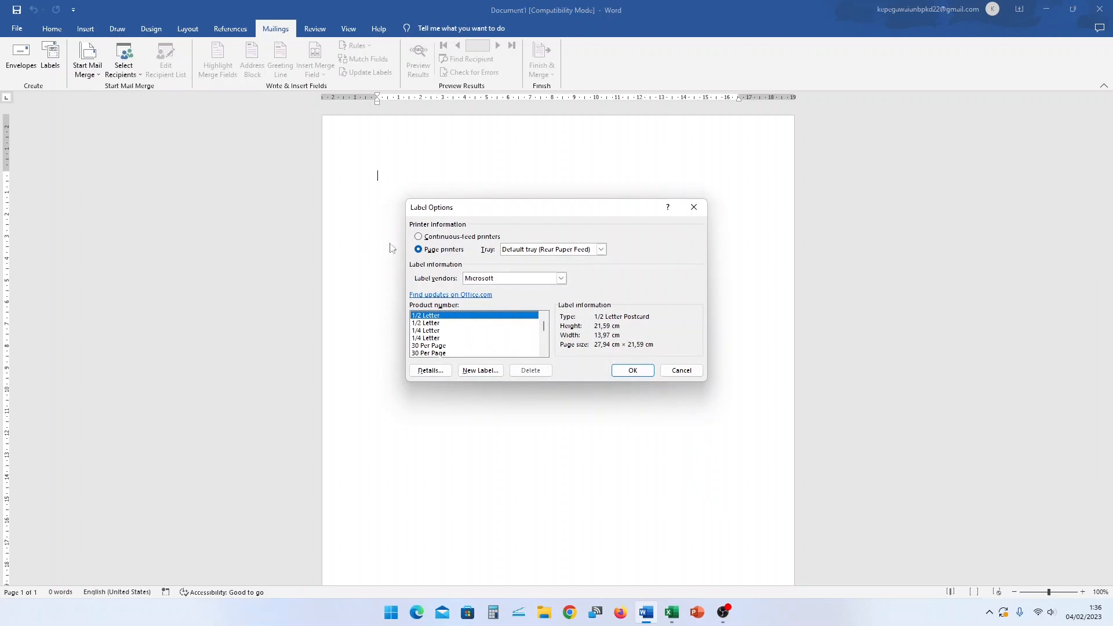
{"action": "left_click", "coordinate": [480, 370]}
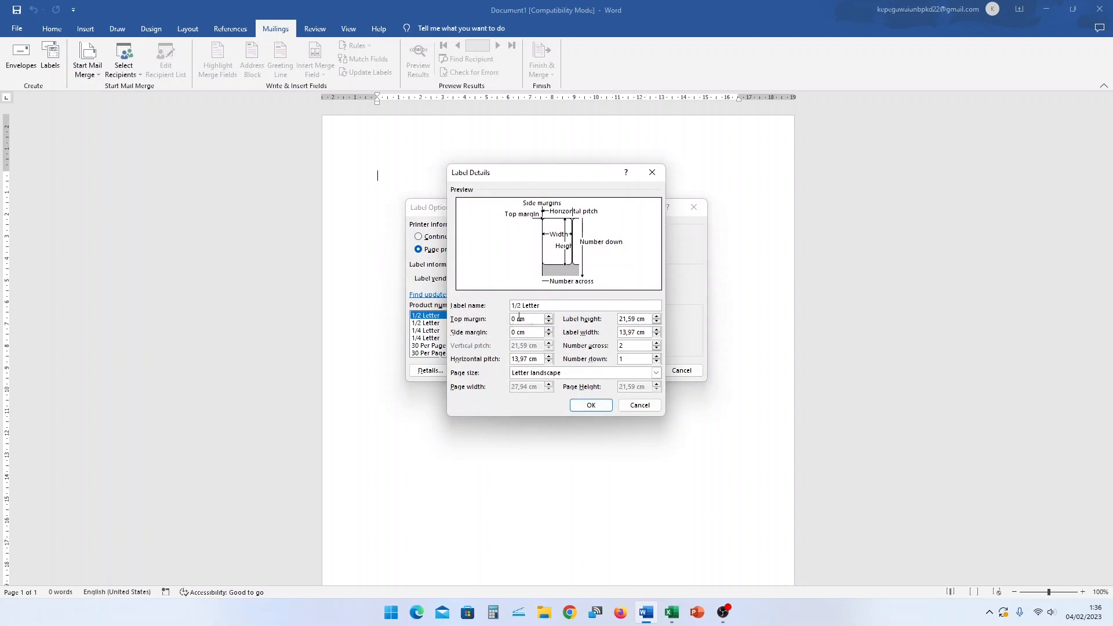
Name the label NOMOR 121 and set its top margin to 0,2 cm and side margin to 0,5 cm
{"action": "left_click_drag", "start_coordinate": [558, 306], "coordinate": [423, 304]}
{"action": "type", "text": "NOMOR 121"}
{"action": "left_click", "coordinate": [514, 318]}
{"action": "type", "text": ",2"}
{"action": "key", "text": "Tab"}
{"action": "type", "text": "0,5"}
{"action": "key", "text": "Tab"}
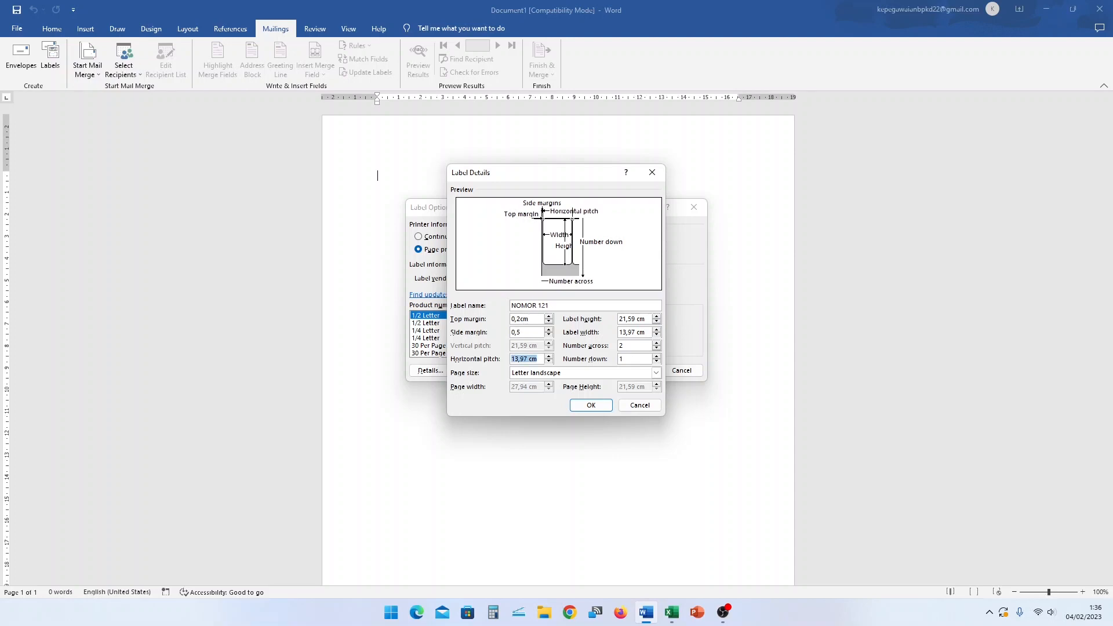
Set the label height to 3,8 cm and the label width to 7,7 cm
{"action": "key", "text": "Tab"}
{"action": "type", "text": "3,8"}
{"action": "key", "text": "Tab"}
{"action": "type", "text": "7"}
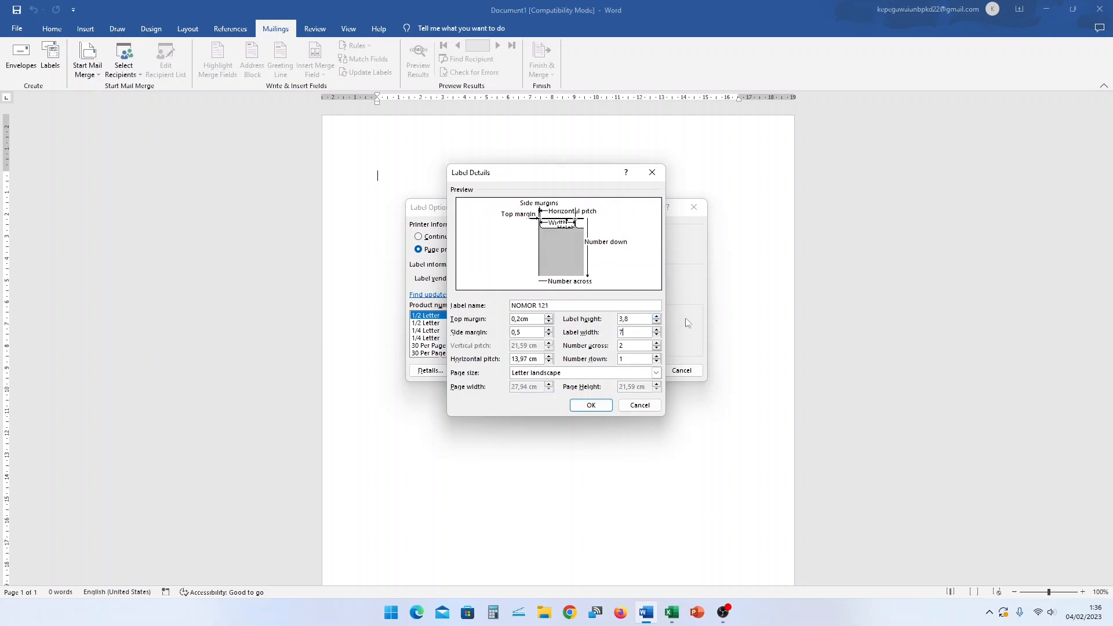
{"action": "type", "text": ",7"}
{"action": "key", "text": "Tab"}
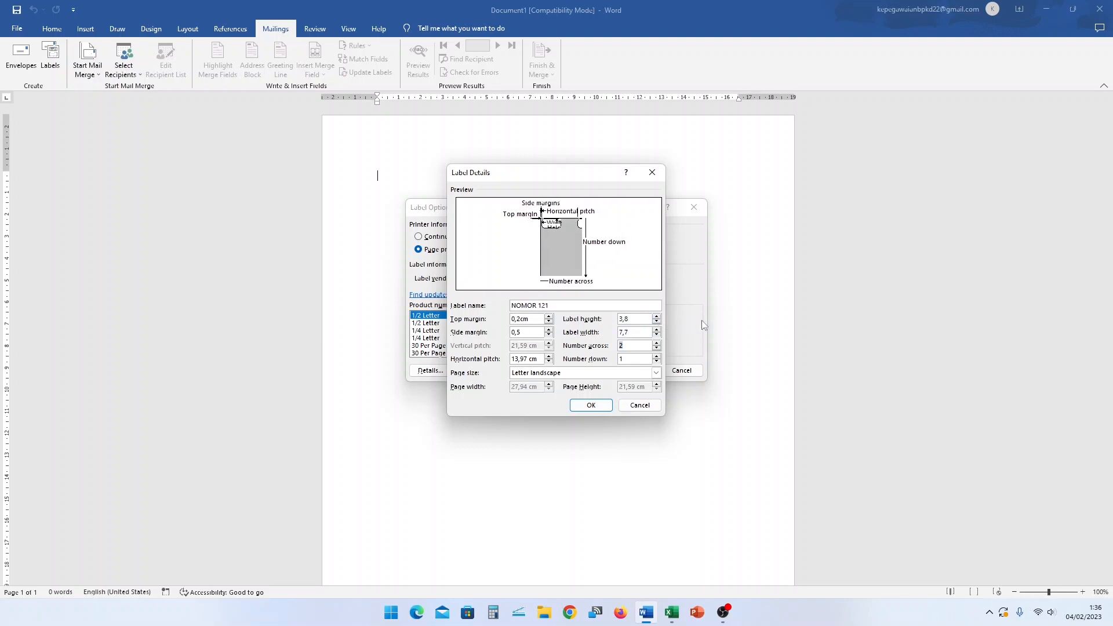
Set the number of labels down to 5, with a vertical pitch of 4,1 cm and a horizontal pitch of 8 cm
{"action": "key", "text": "Tab"}
{"action": "type", "text": "5"}
{"action": "key", "text": "Tab"}
{"action": "mouse_move", "coordinate": [535, 346]}
{"action": "left_mouse_down"}
{"action": "mouse_move", "coordinate": [512, 346]}
{"action": "mouse_move", "coordinate": [529, 346]}
{"action": "left_mouse_up"}
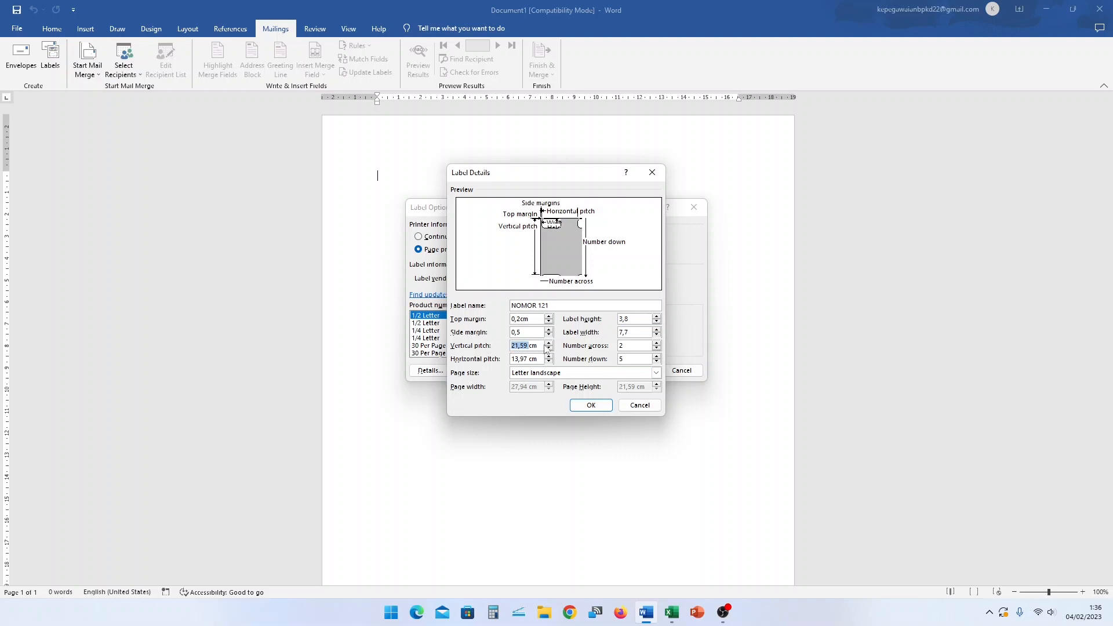
{"action": "type", "text": "4,1"}
{"action": "key", "text": "Tab"}
{"action": "type", "text": "8"}
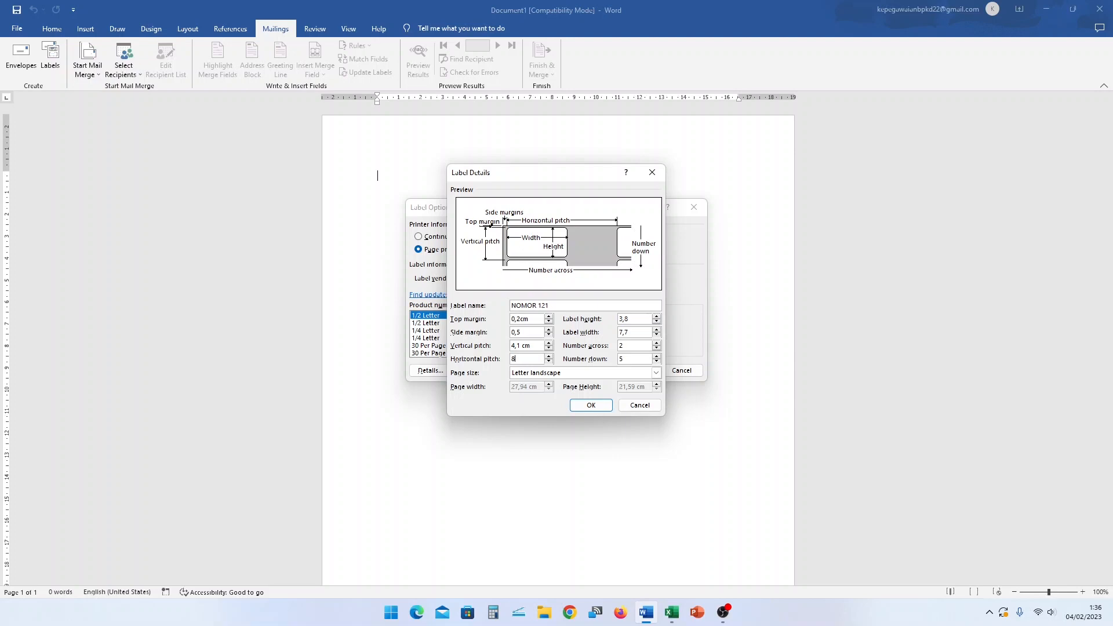
Set a custom page size 16,2 cm wide and 20,5 cm high, and confirm the new label
{"action": "left_click", "coordinate": [600, 374]}
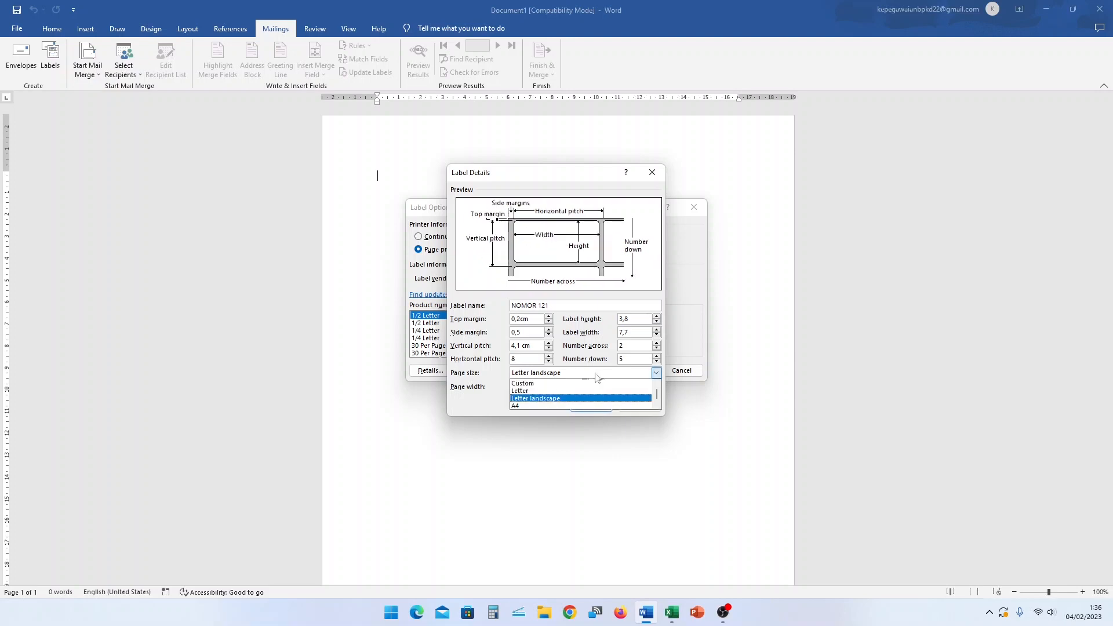
{"action": "left_click", "coordinate": [532, 385]}
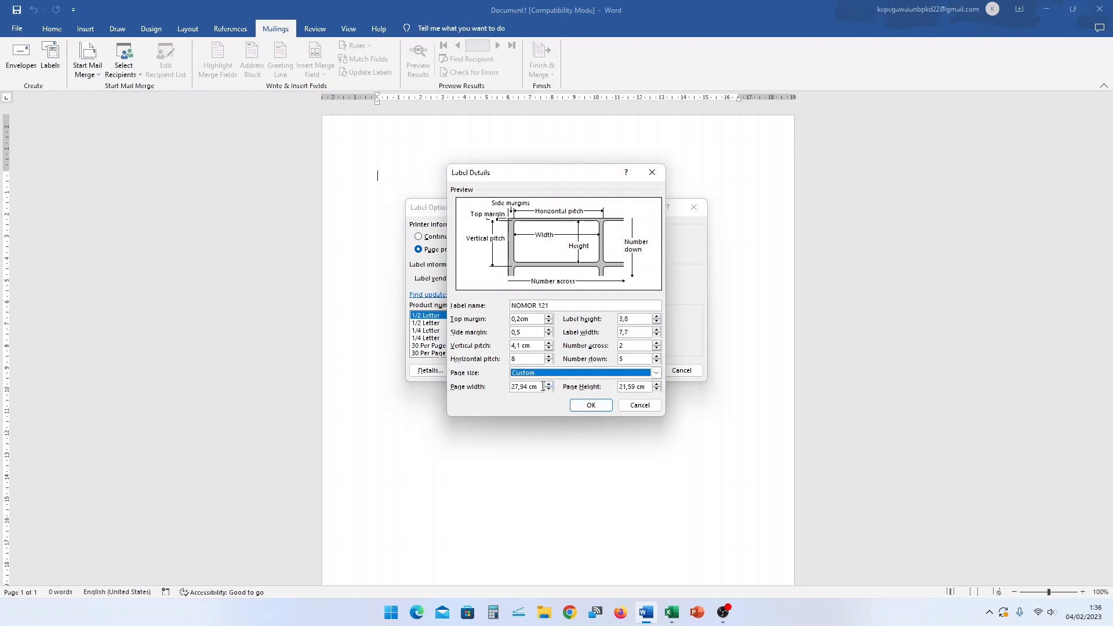
{"action": "left_click_drag", "start_coordinate": [538, 387], "coordinate": [510, 387]}
{"action": "type", "text": "16.2"}
{"action": "key", "text": "Tab"}
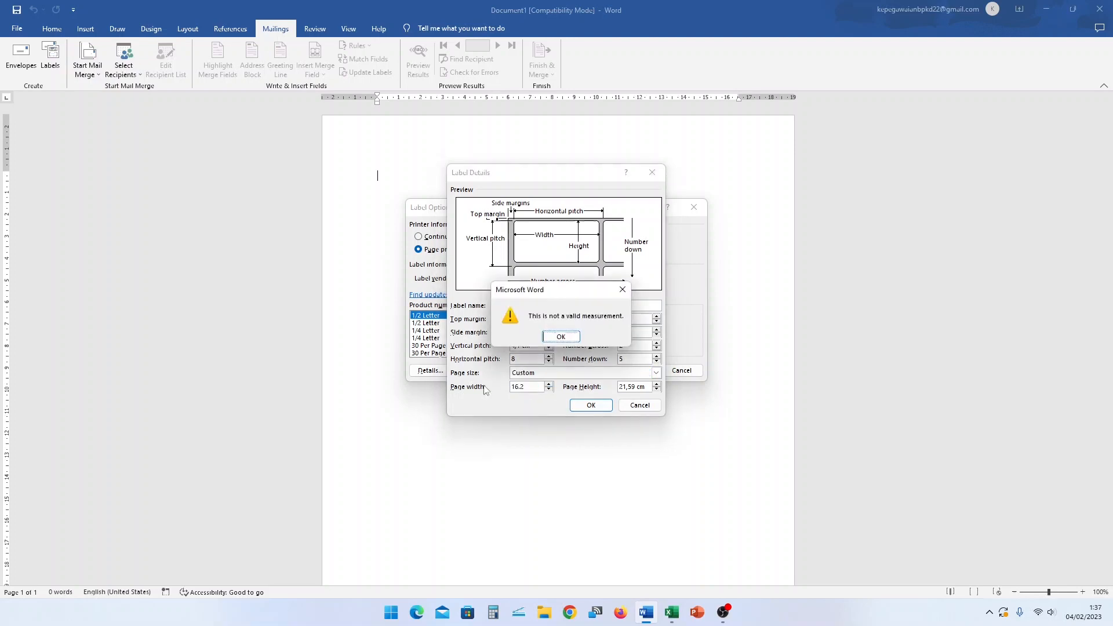
{"action": "key", "text": "Return"}
{"action": "type", "text": "1"}
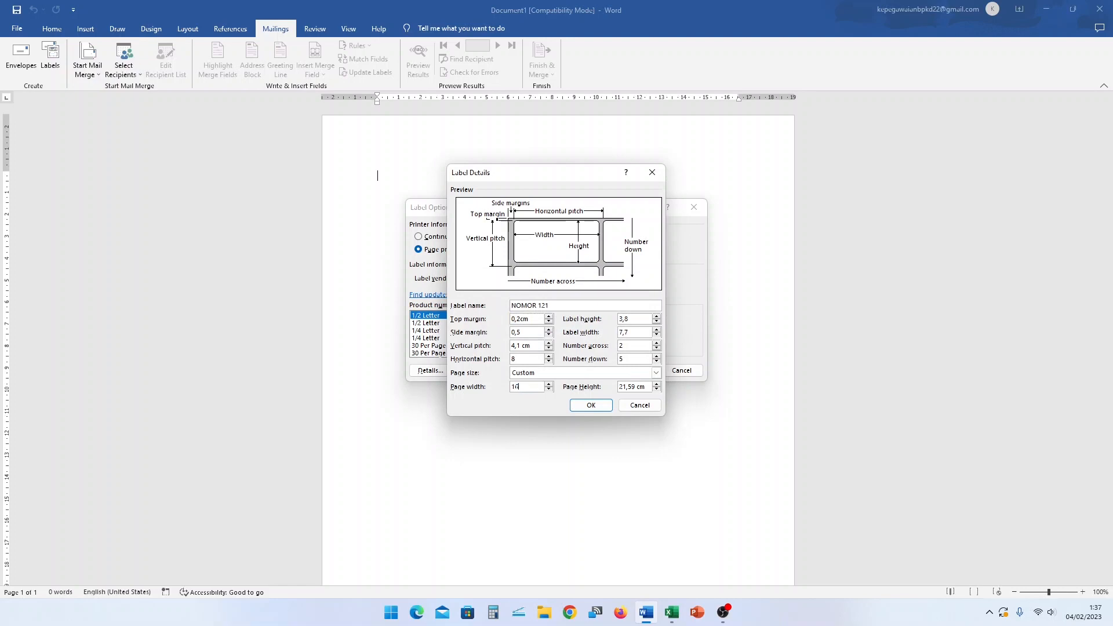
{"action": "key", "text": "Tab"}
{"action": "type", "text": "2"}
{"action": "left_click", "coordinate": [591, 406]}
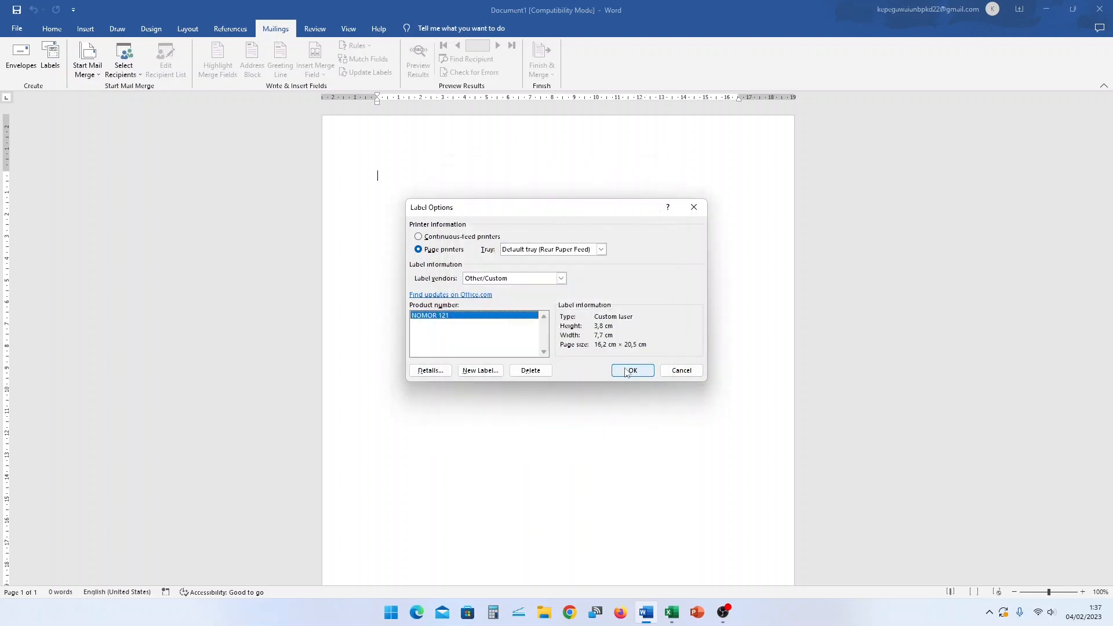
Review the details of the NOMOR 121 label and apply it to the document
{"action": "left_click", "coordinate": [430, 370]}
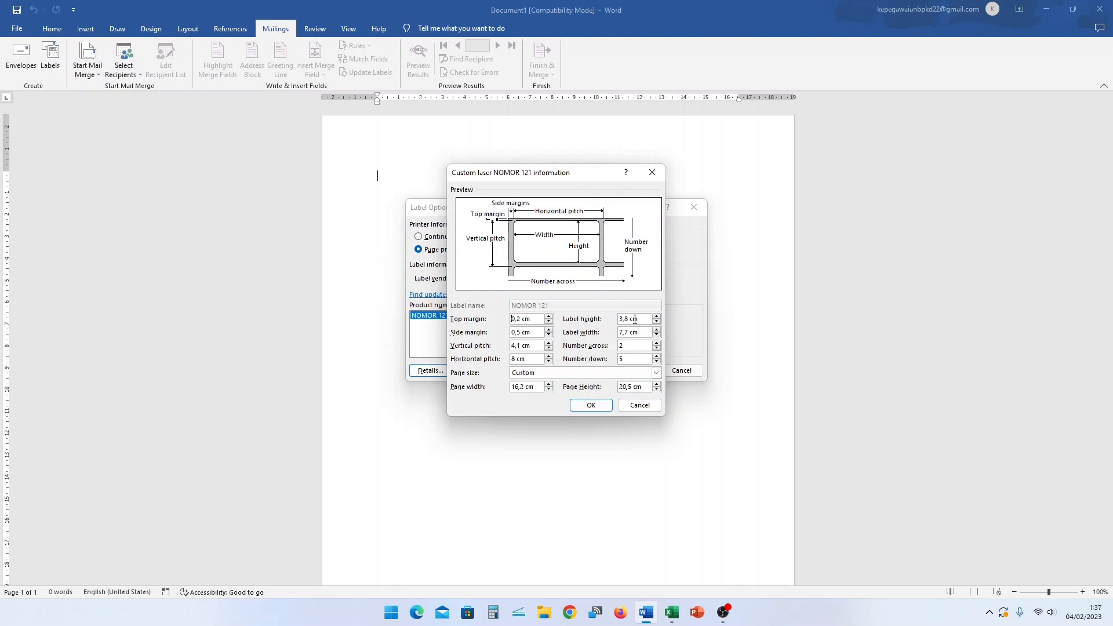
{"action": "left_click", "coordinate": [591, 405]}
{"action": "left_click", "coordinate": [633, 371]}
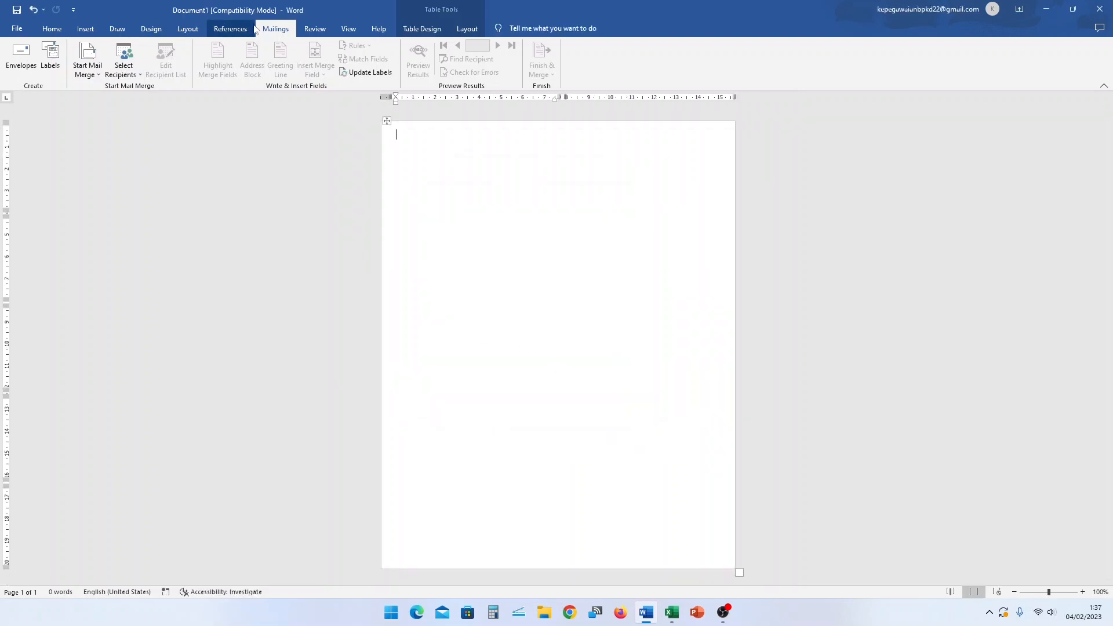
Connect the merge to the existing Daftar Undangan guest list in the Al-Fatih Tutorial pictures folder, using Sheet1$ with column headers
{"action": "left_click", "coordinate": [133, 79]}
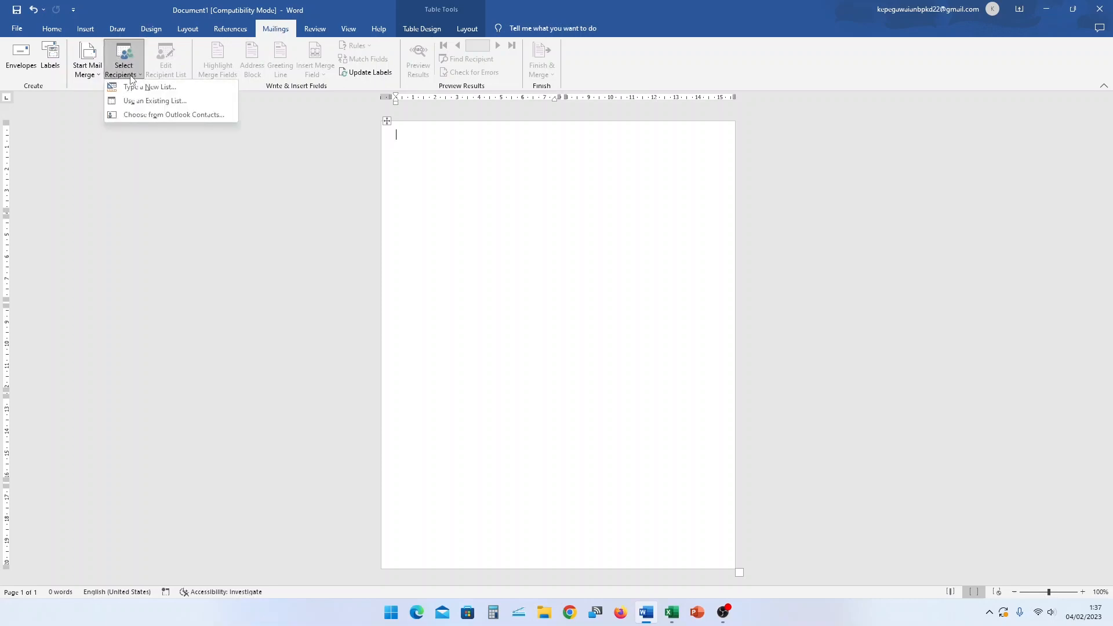
{"action": "left_click", "coordinate": [199, 103]}
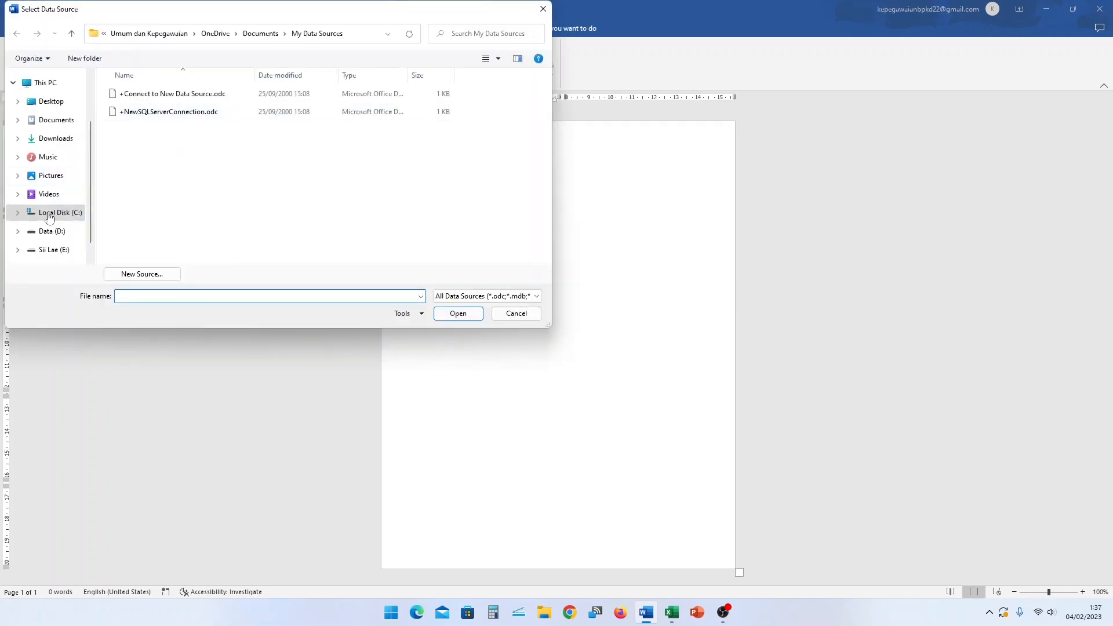
{"action": "left_click", "coordinate": [51, 176]}
{"action": "left_click", "coordinate": [147, 96]}
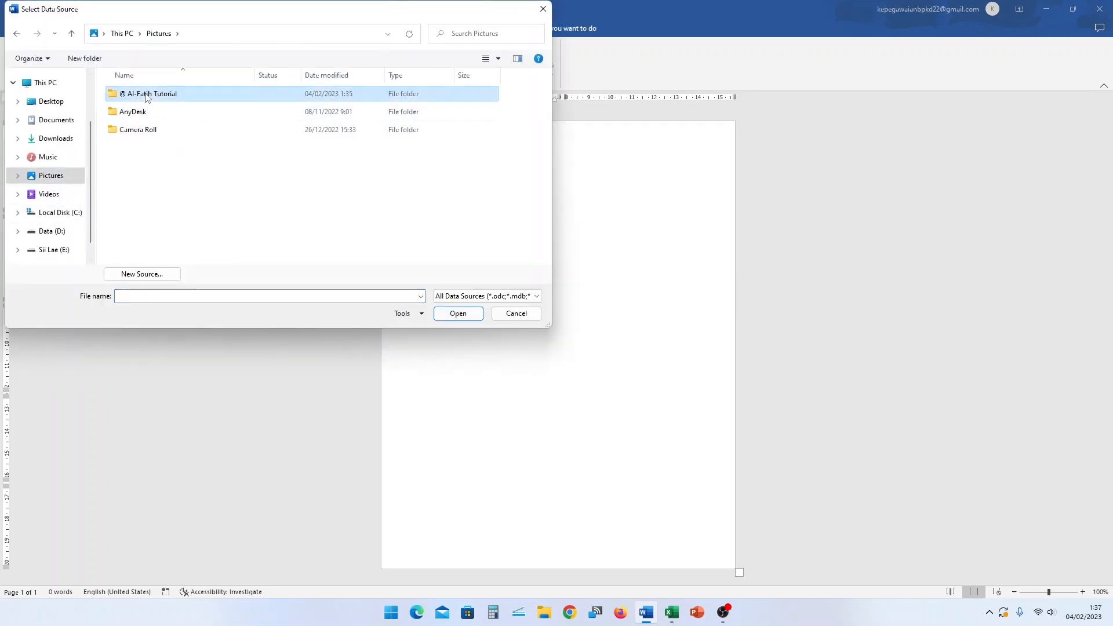
{"action": "double_click", "coordinate": [147, 96]}
{"action": "left_click", "coordinate": [161, 98]}
{"action": "left_click", "coordinate": [458, 313]}
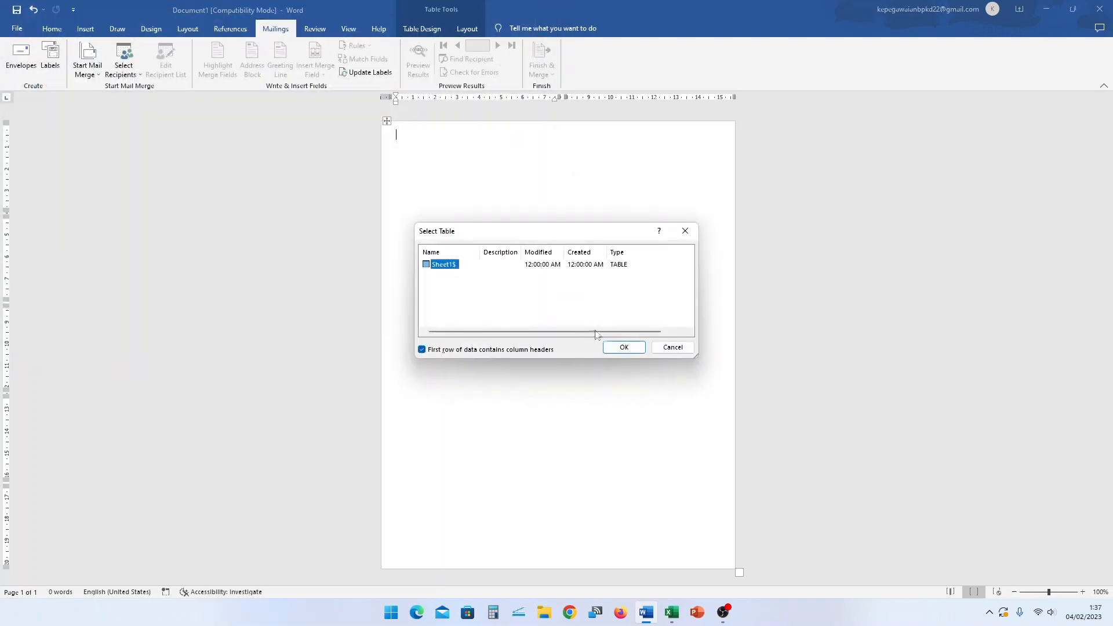
{"action": "left_click", "coordinate": [625, 348]}
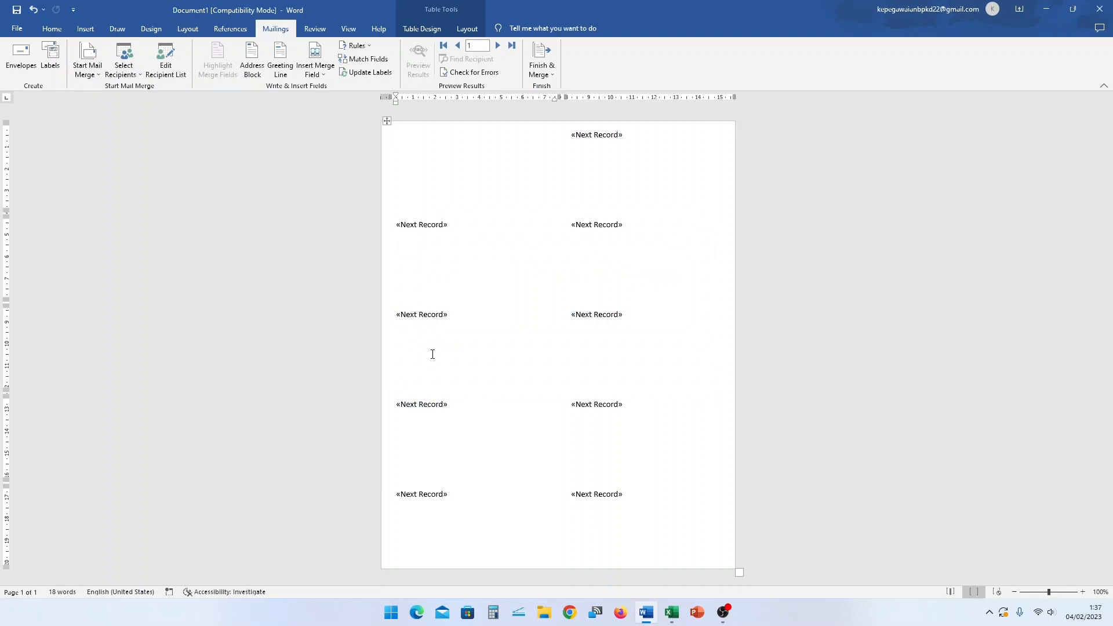
Insert the merge fields NAMA_UNDANGAN, DI and ALAMAT on three separate lines in the first label
{"action": "left_click", "coordinate": [323, 76]}
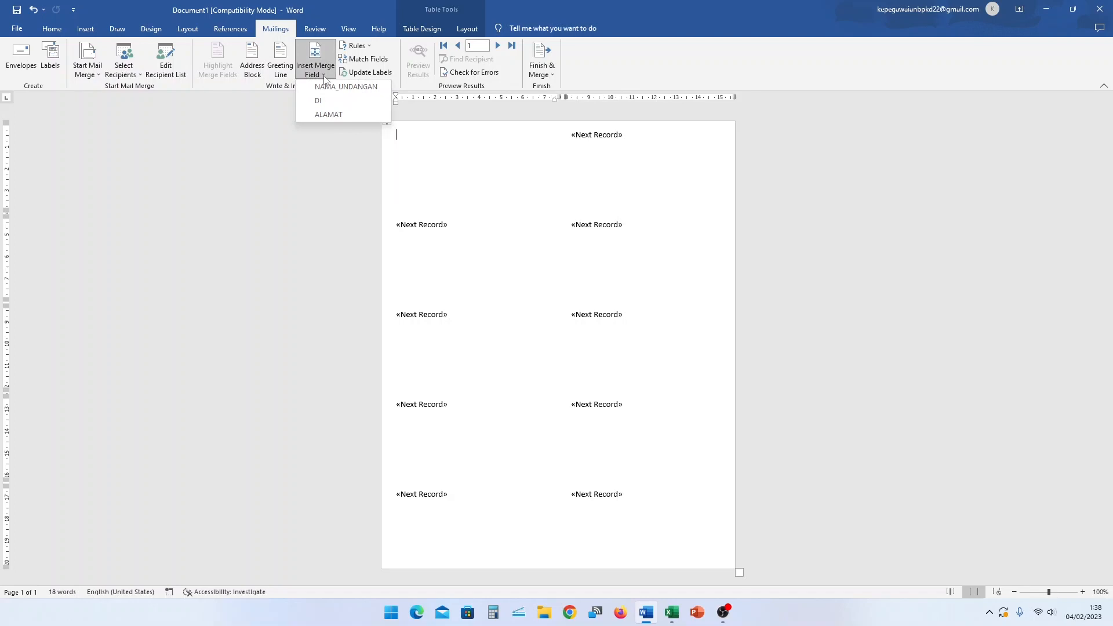
{"action": "left_click", "coordinate": [339, 87]}
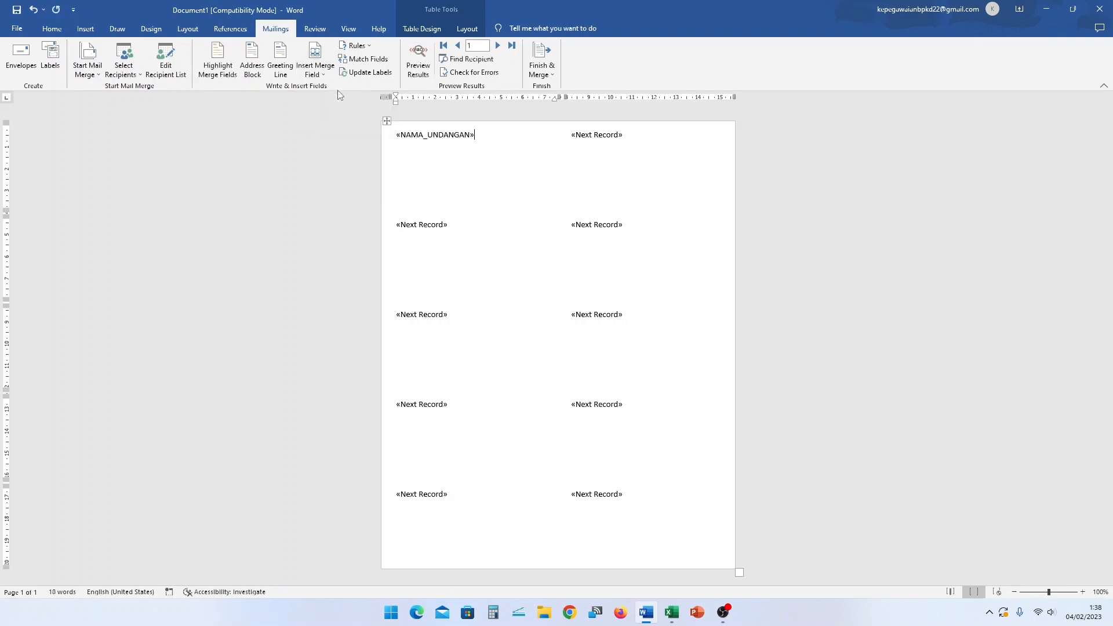
{"action": "key", "text": "Return"}
{"action": "left_click", "coordinate": [323, 76]}
{"action": "left_click", "coordinate": [325, 100]}
{"action": "key", "text": "Return"}
{"action": "left_click", "coordinate": [324, 76]}
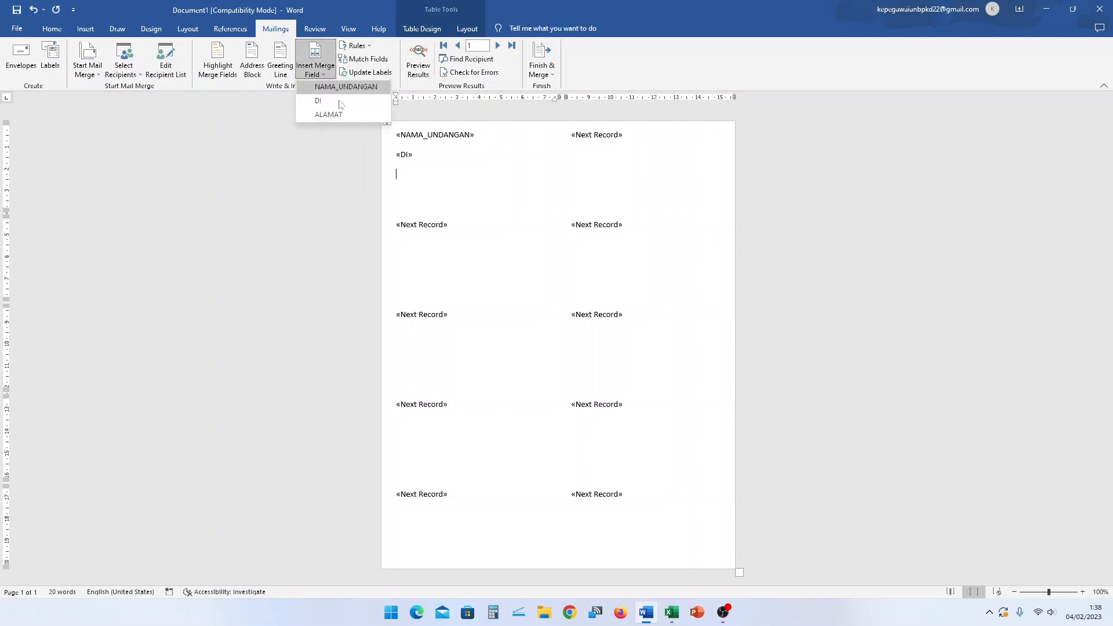
{"action": "left_click", "coordinate": [332, 111]}
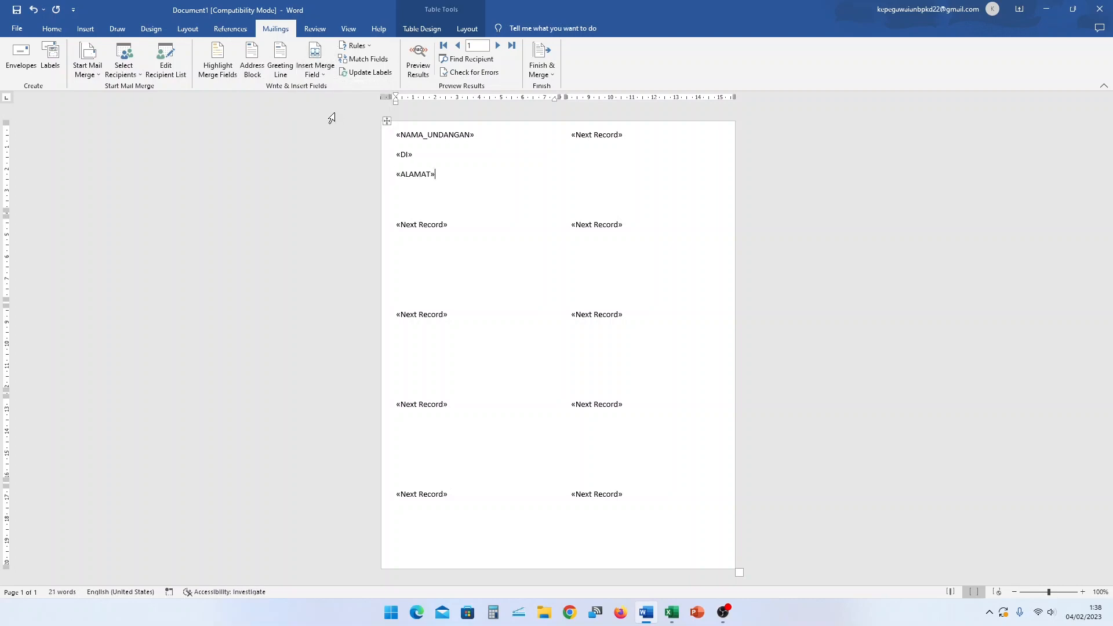
Apply all borders to the whole label table
{"action": "left_click", "coordinate": [386, 121]}
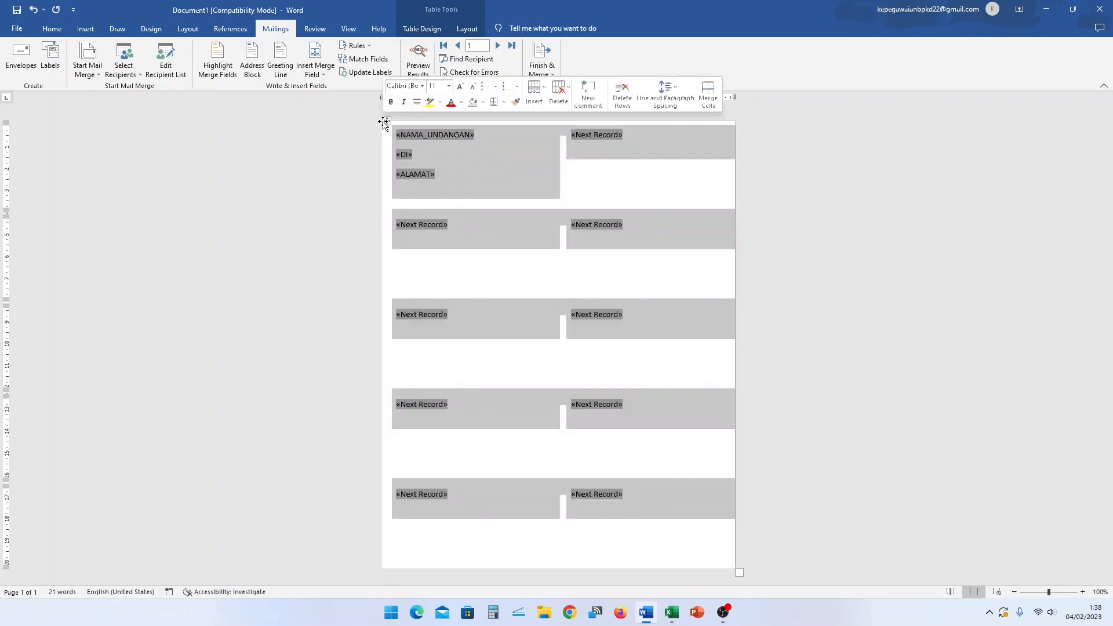
{"action": "left_click", "coordinate": [52, 29]}
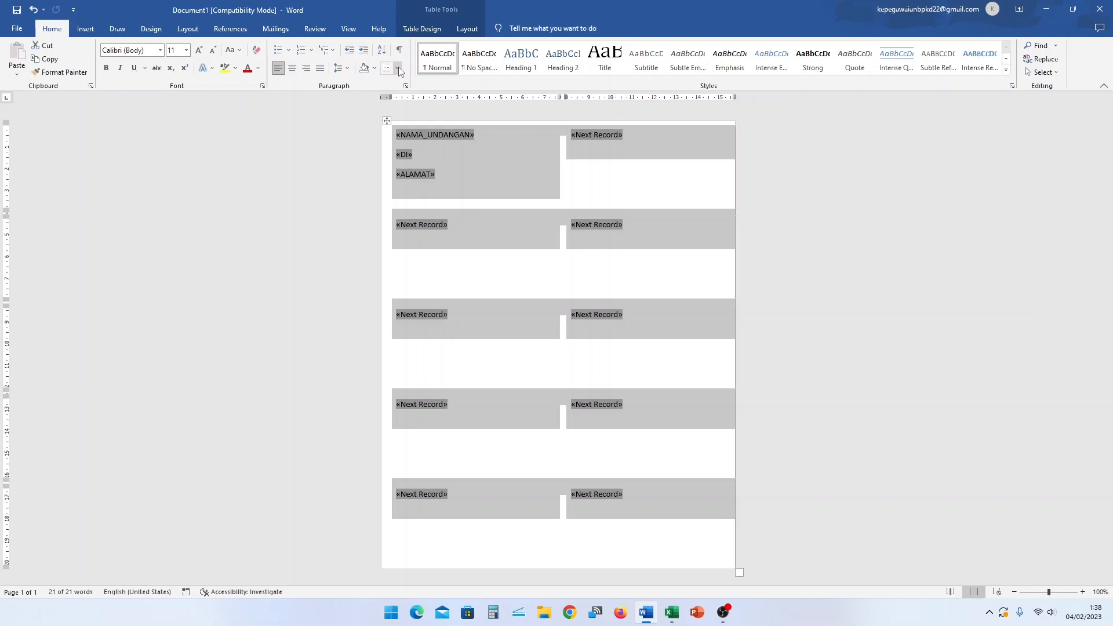
{"action": "left_click", "coordinate": [398, 67]}
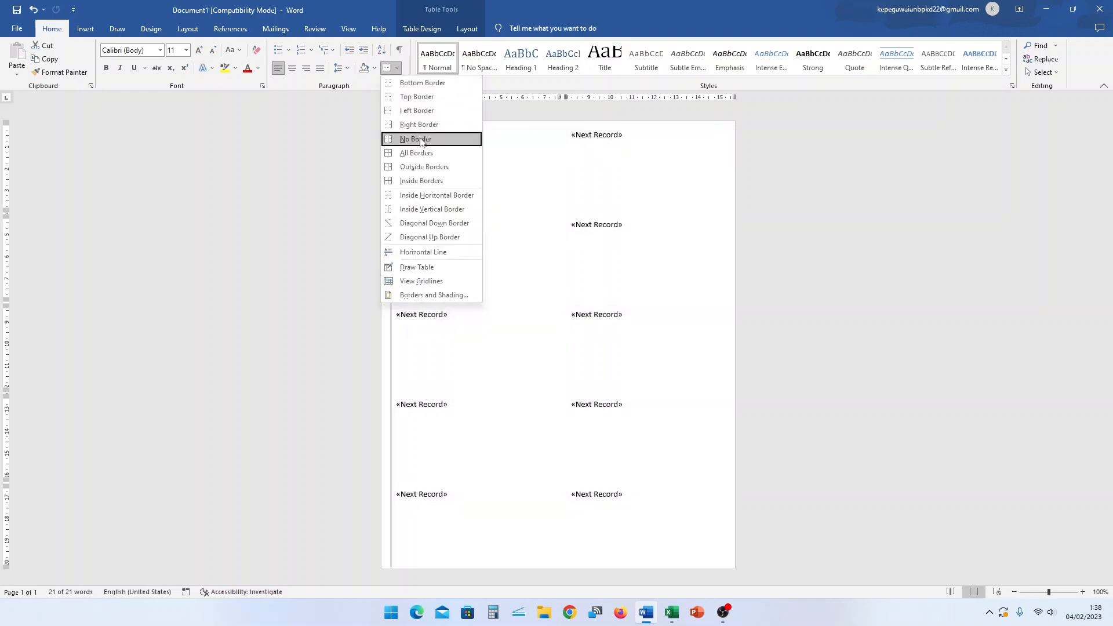
{"action": "left_click", "coordinate": [416, 153]}
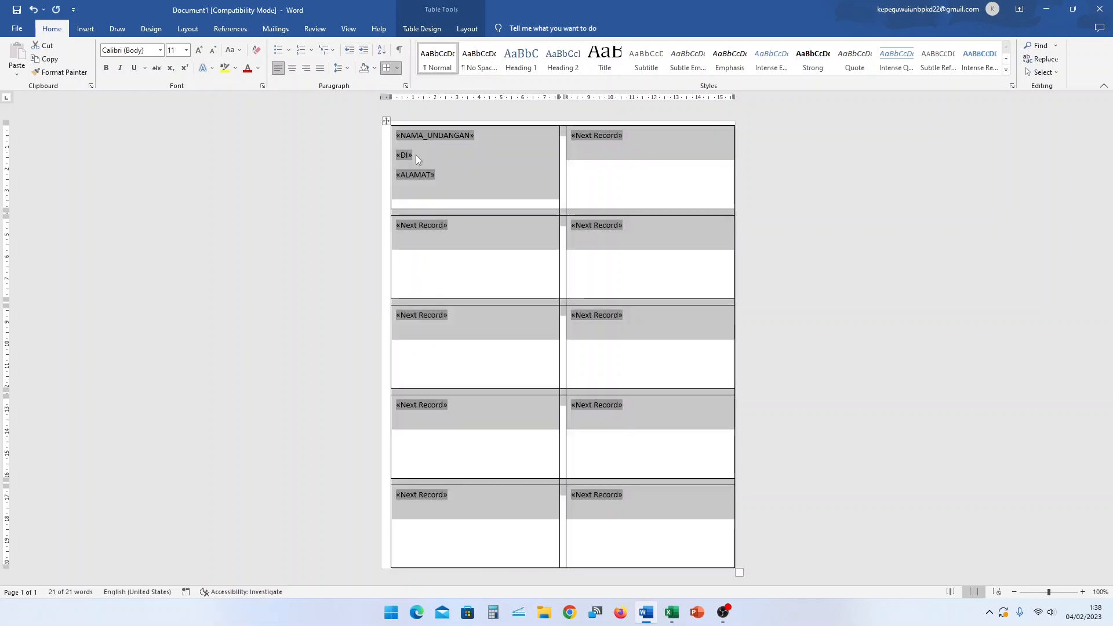
{"action": "left_click", "coordinate": [801, 176]}
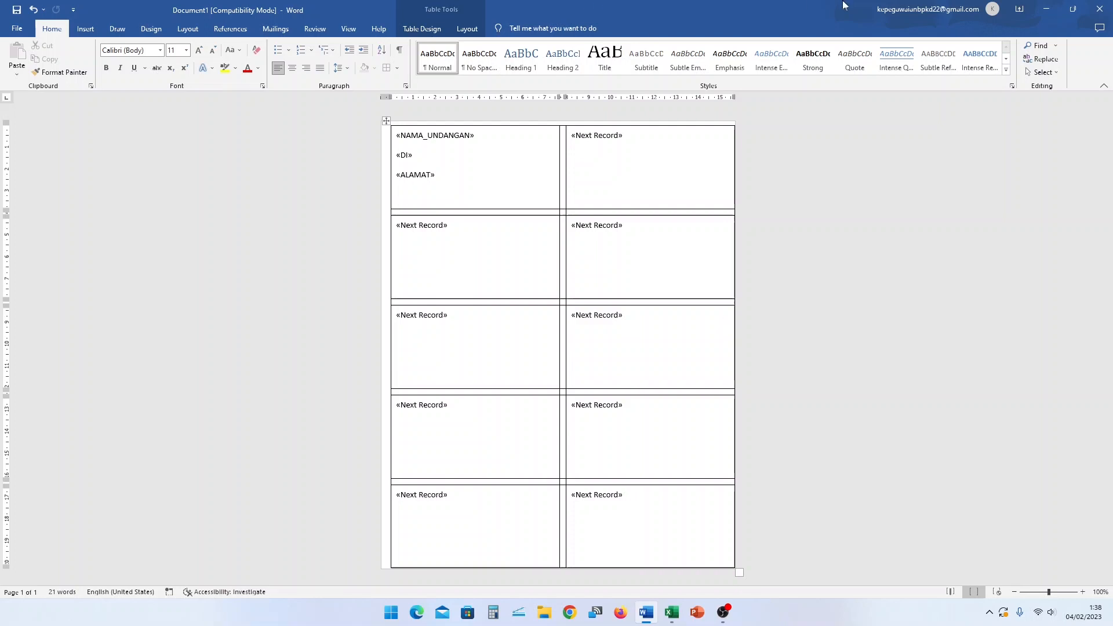
Try to add a blank line above the NAMA_UNDANGAN field in the first label, and undo each attempt
{"action": "left_click_drag", "start_coordinate": [396, 134], "coordinate": [449, 145]}
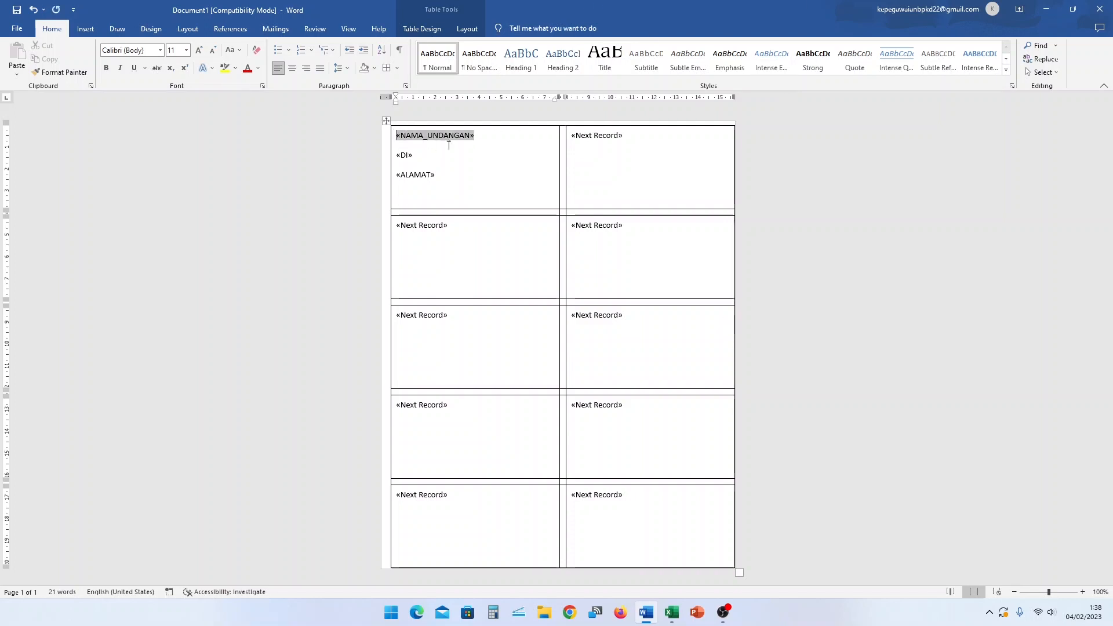
{"action": "key", "text": "Return"}
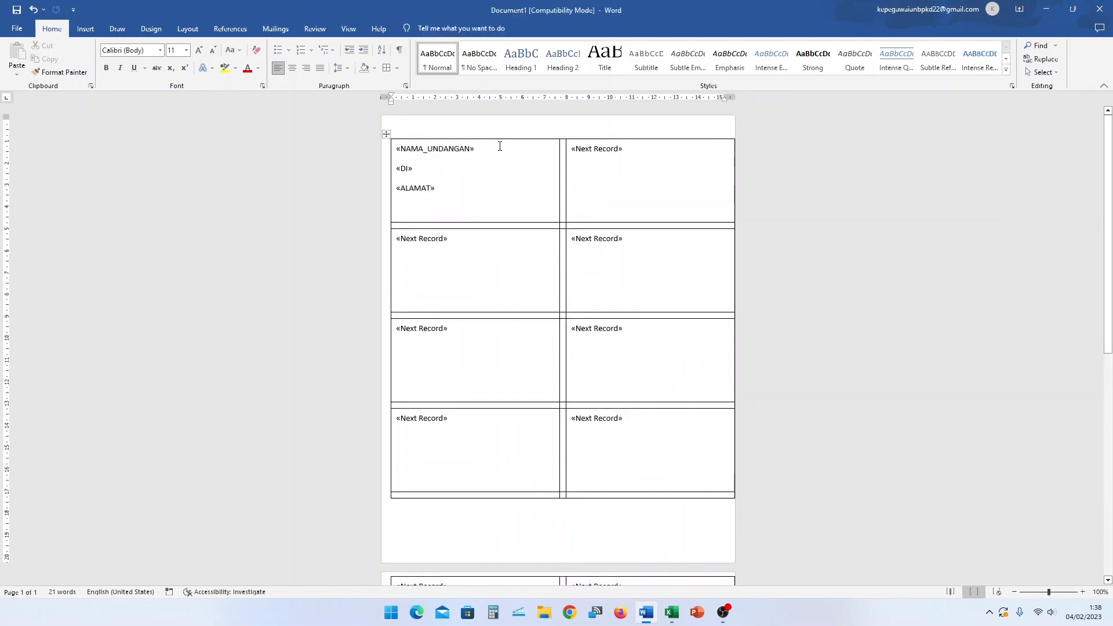
{"action": "key", "text": "ctrl+z"}
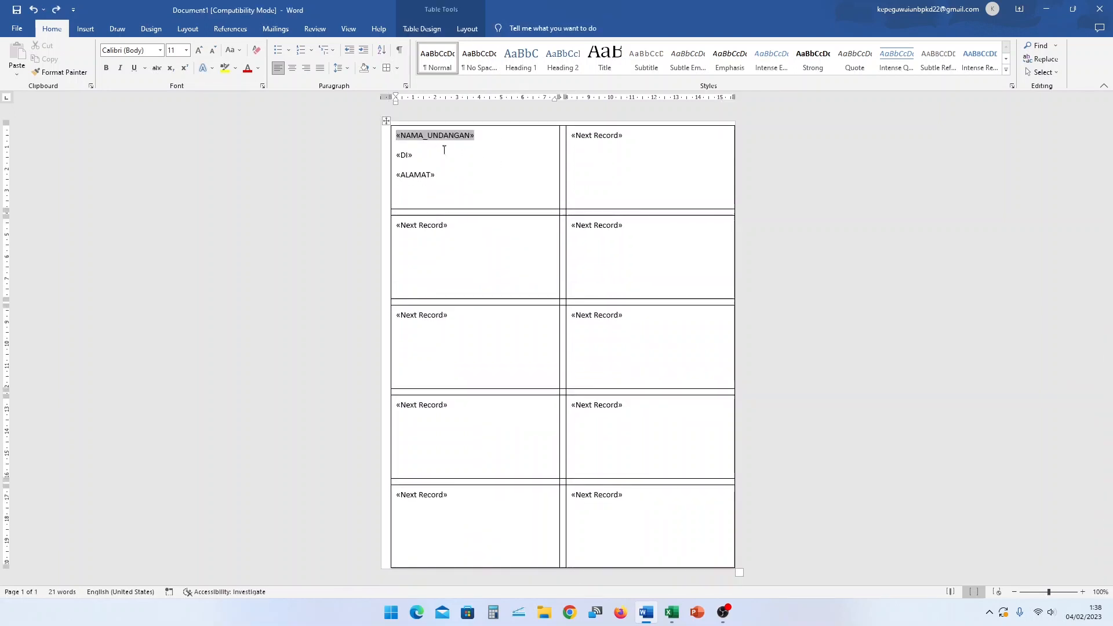
{"action": "key", "text": "Down"}
{"action": "key", "text": "Up"}
{"action": "key", "text": "Return"}
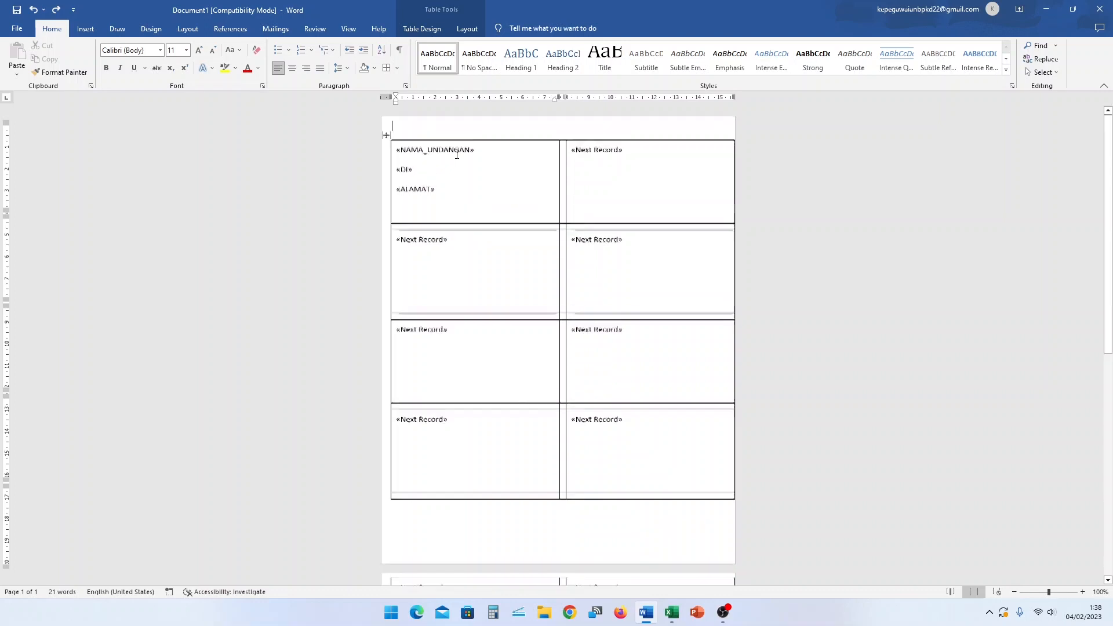
{"action": "key", "text": "ctrl+z"}
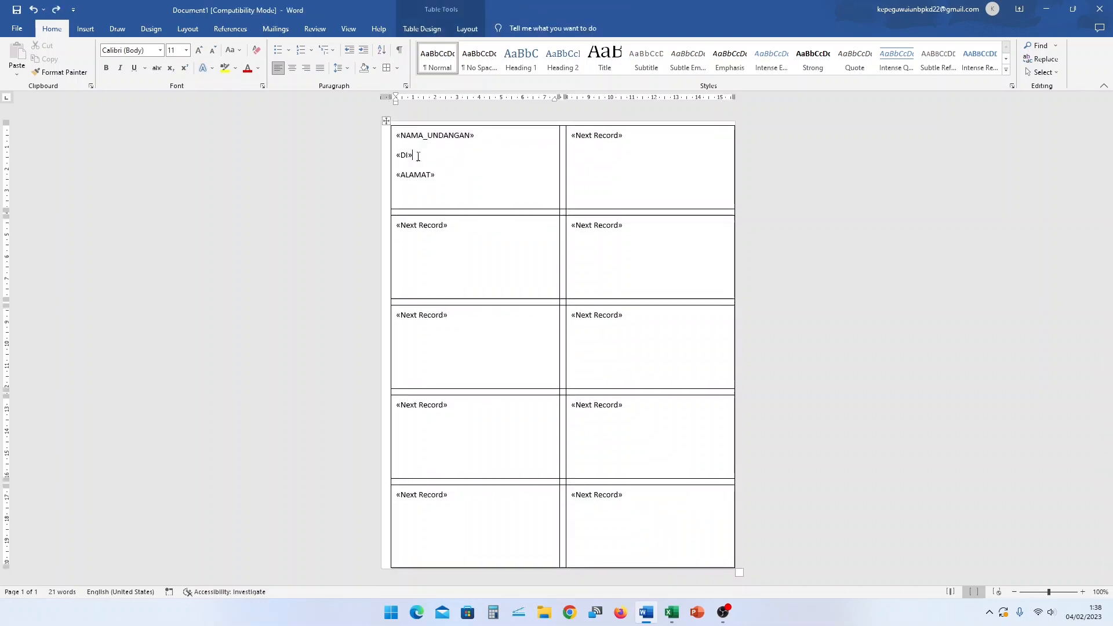
Center the three merge fields horizontally in the first label
{"action": "left_click_drag", "start_coordinate": [396, 133], "coordinate": [443, 174]}
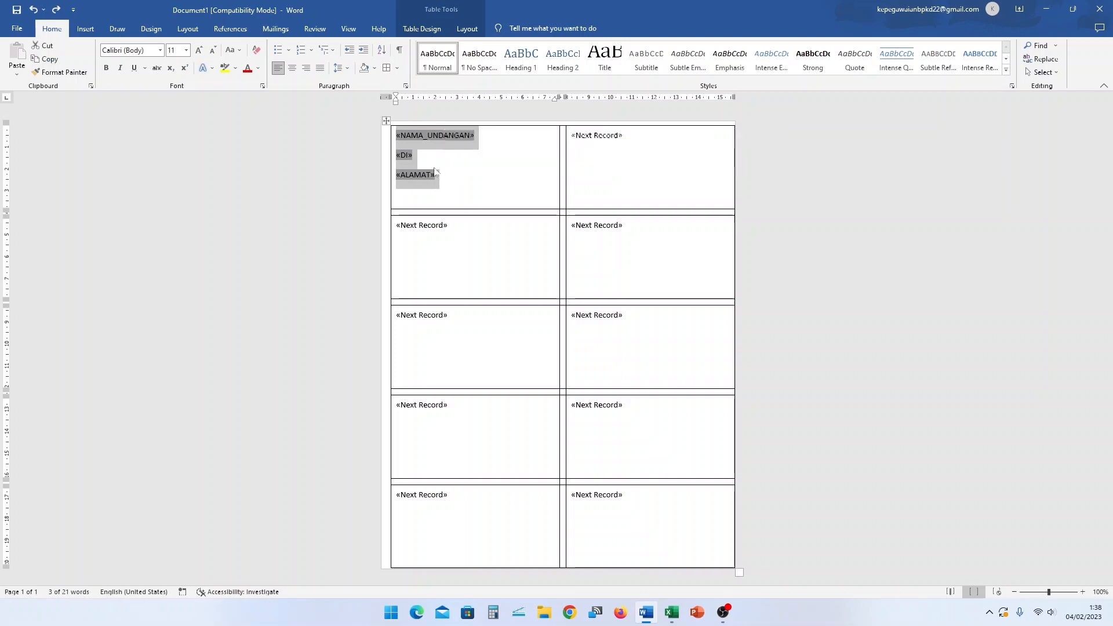
{"action": "key", "text": "ctrl+e"}
{"action": "left_click", "coordinate": [522, 169]}
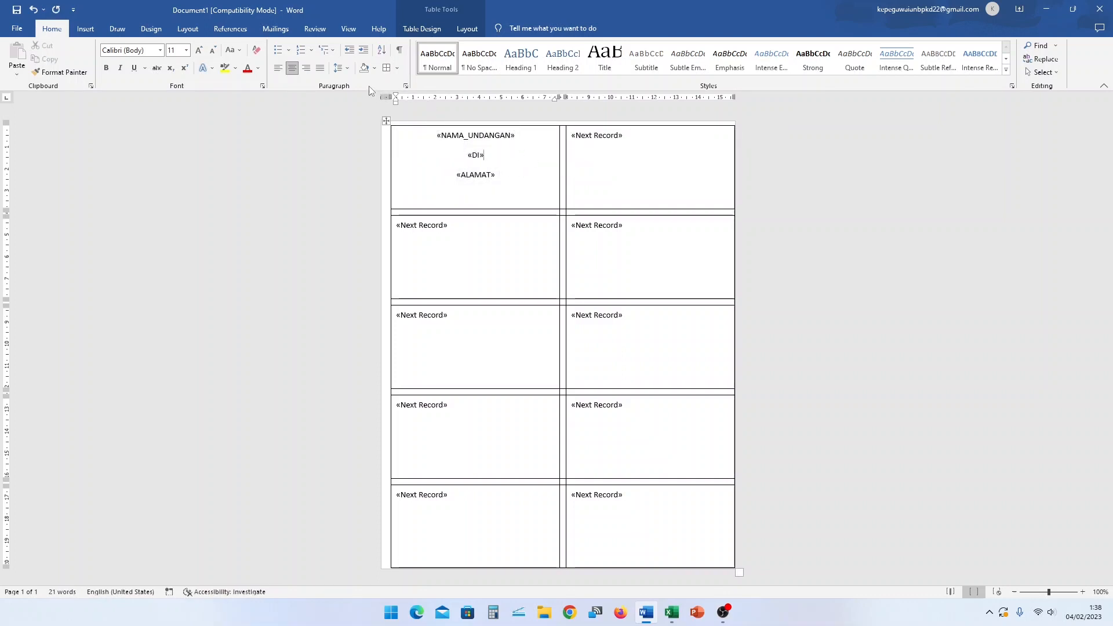
Set the line spacing of the three merge fields in the first label to 1,5
{"action": "left_click", "coordinate": [276, 28]}
{"action": "left_click_drag", "start_coordinate": [444, 138], "coordinate": [503, 180]}
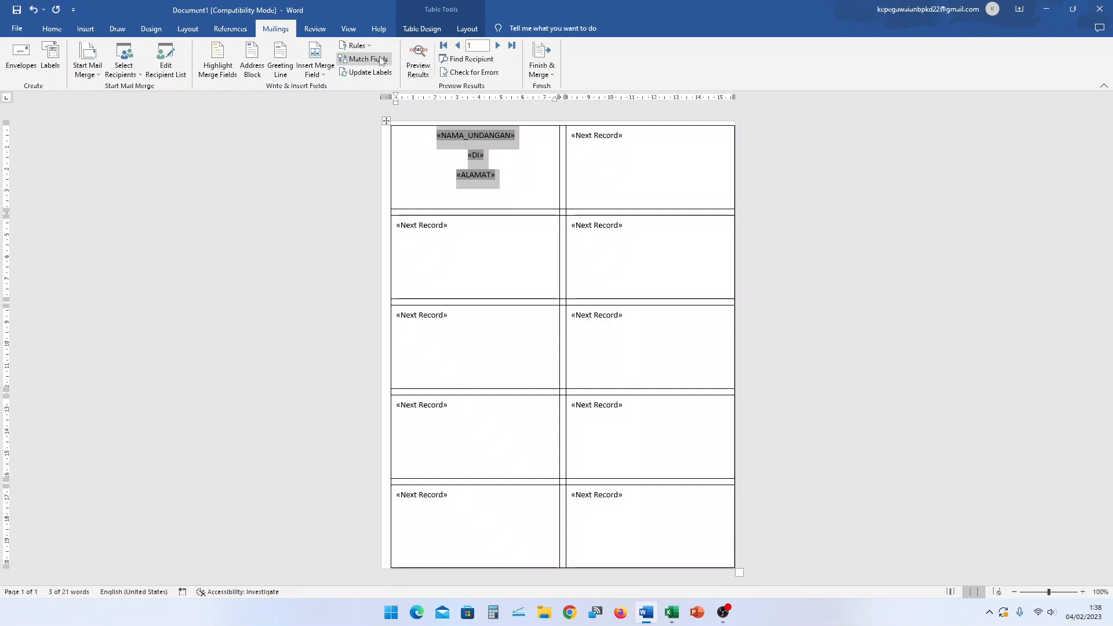
{"action": "left_click", "coordinate": [58, 30]}
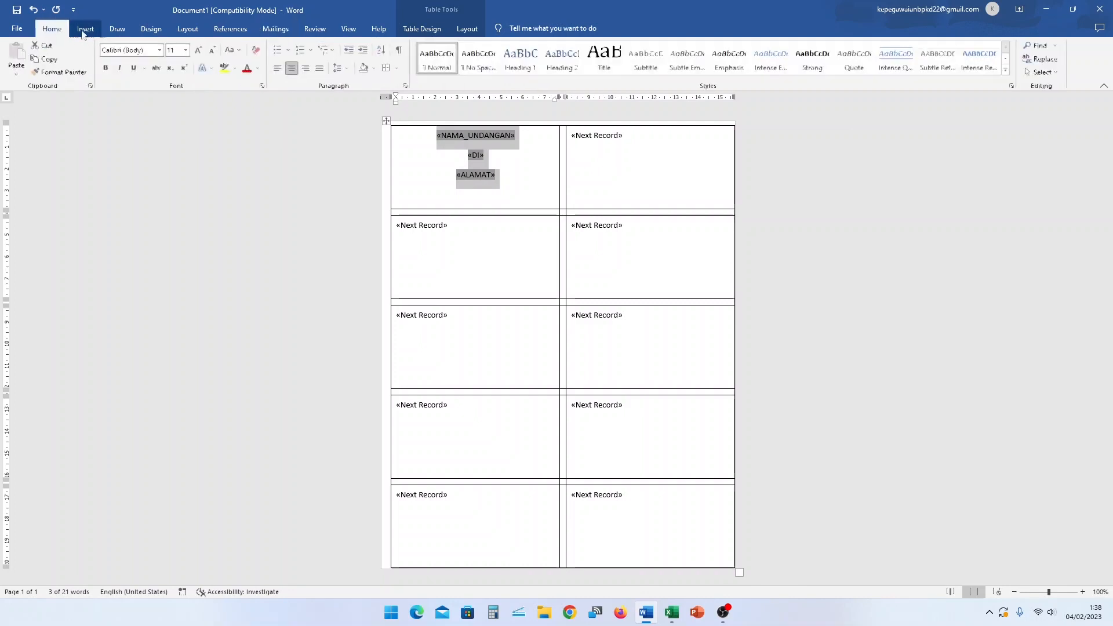
{"action": "left_click", "coordinate": [339, 68]}
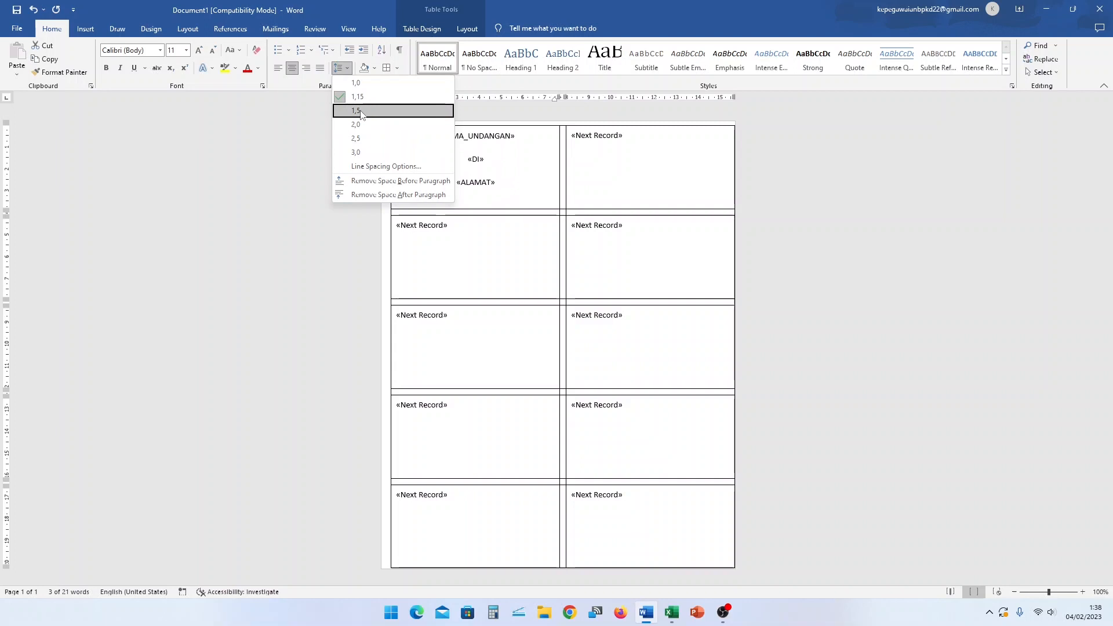
{"action": "left_click", "coordinate": [360, 111]}
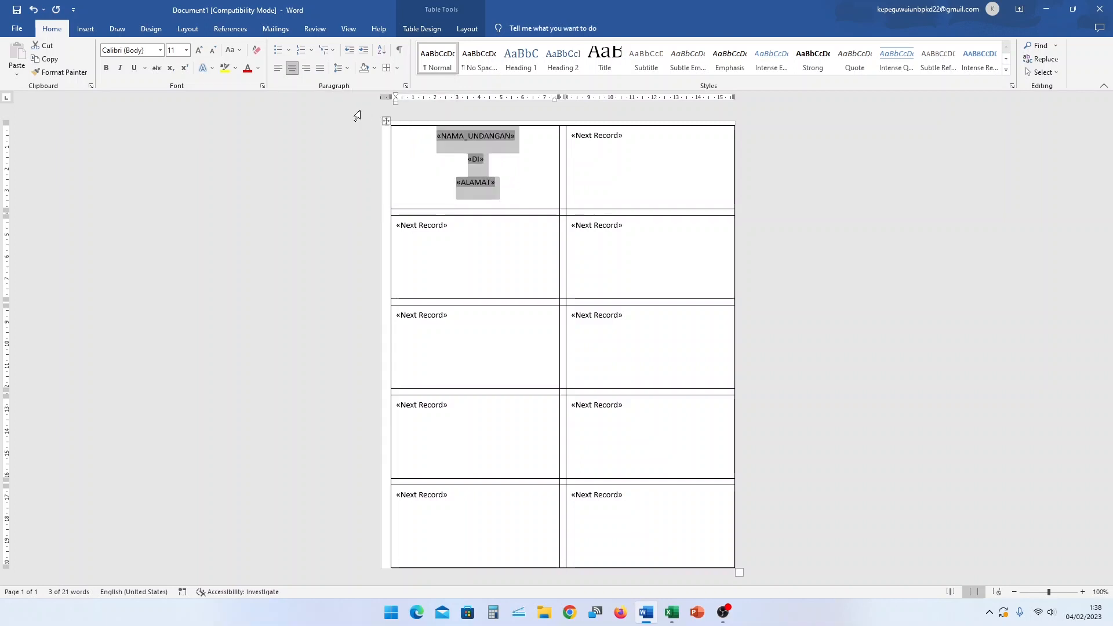
{"action": "left_click", "coordinate": [541, 166]}
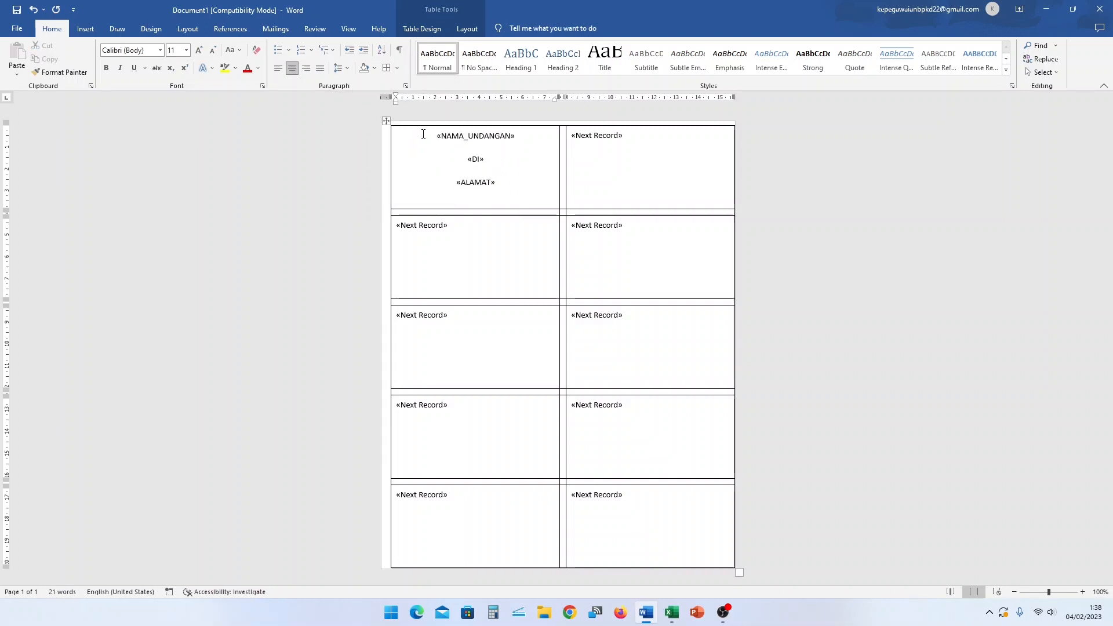
Copy the first label's fields to all labels and preview the merged results up to record 11
{"action": "left_click", "coordinate": [276, 30]}
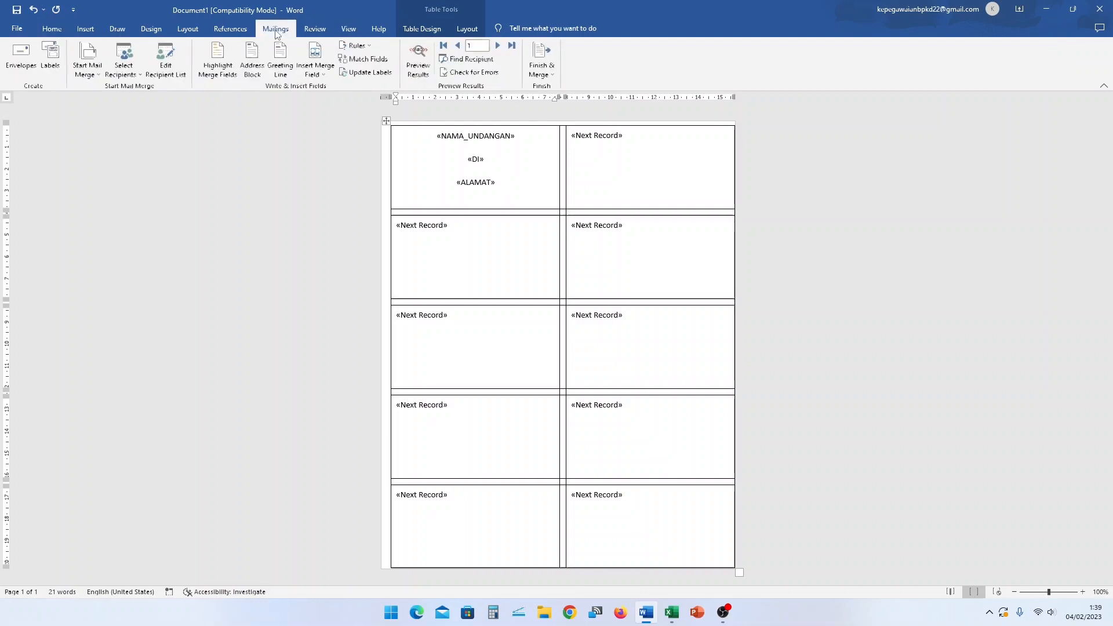
{"action": "left_click", "coordinate": [361, 73]}
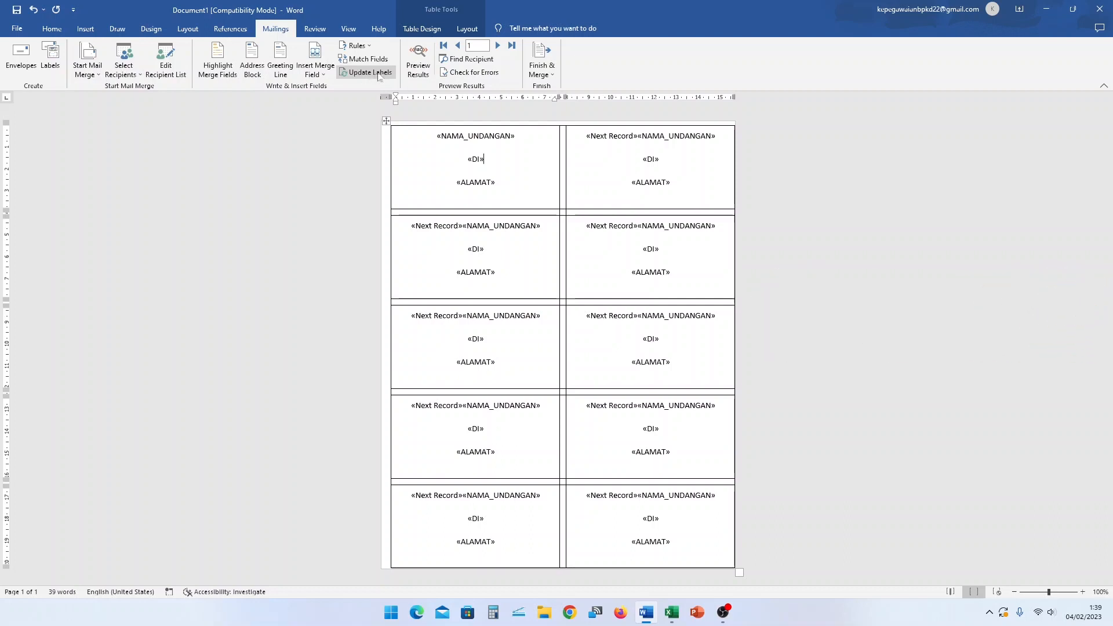
{"action": "left_click", "coordinate": [422, 65]}
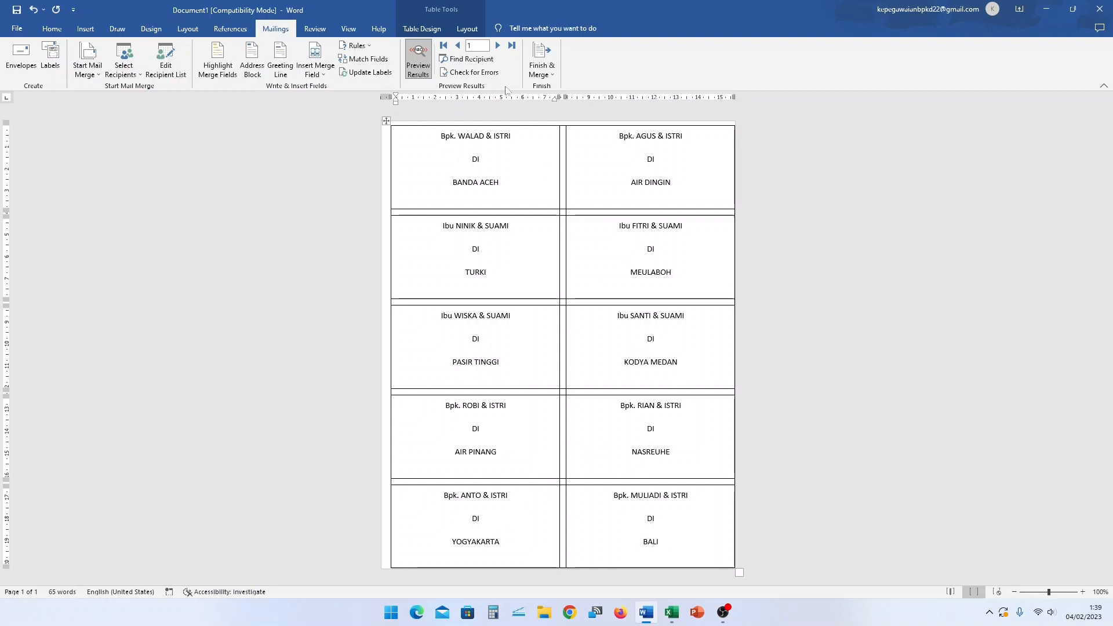
{"action": "key", "text": "Return"}
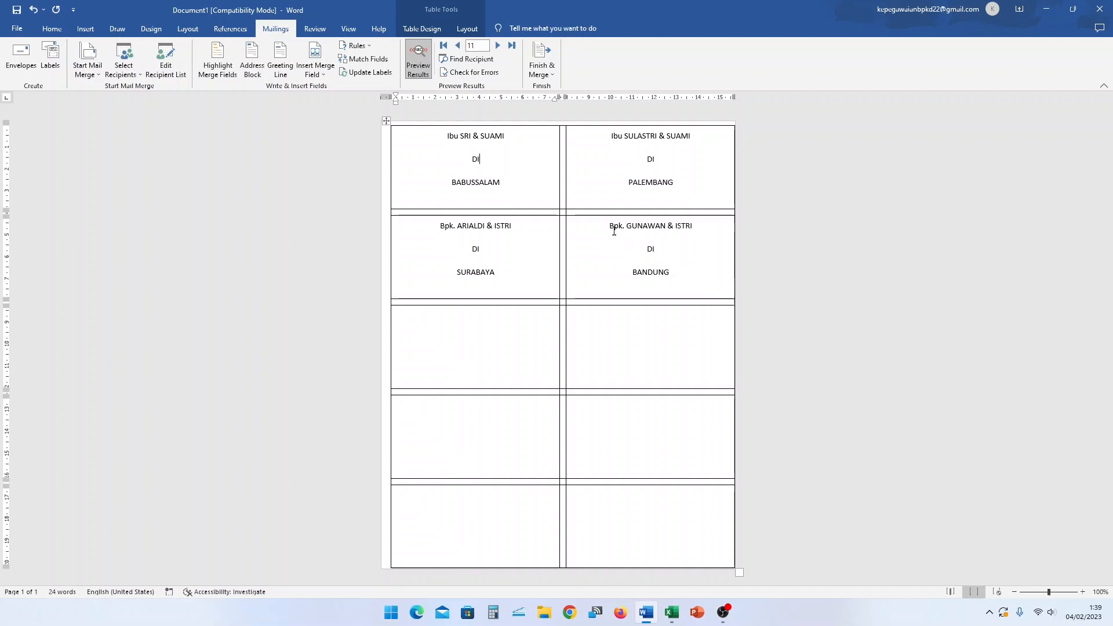
Remove the borders from the first label's cell
{"action": "left_click", "coordinate": [52, 29]}
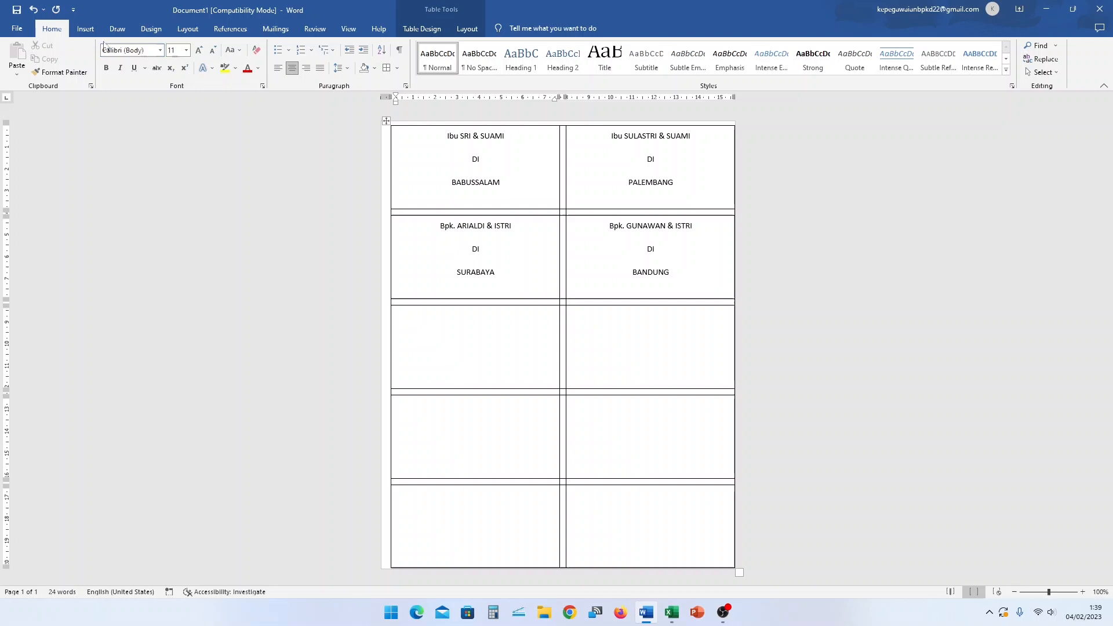
{"action": "left_click", "coordinate": [398, 68]}
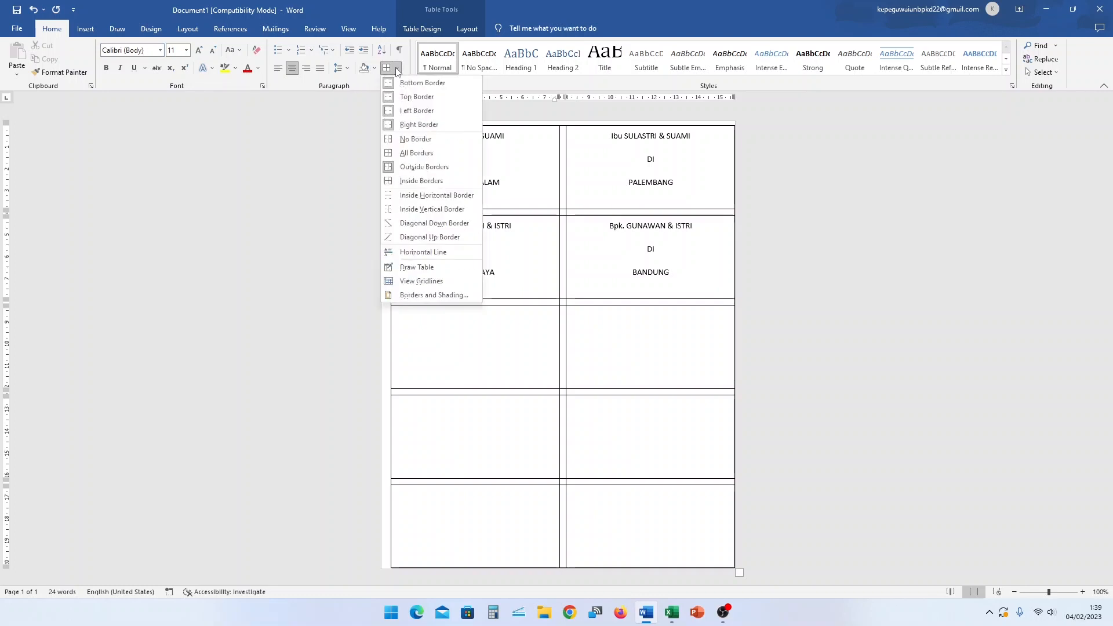
{"action": "left_click", "coordinate": [413, 139]}
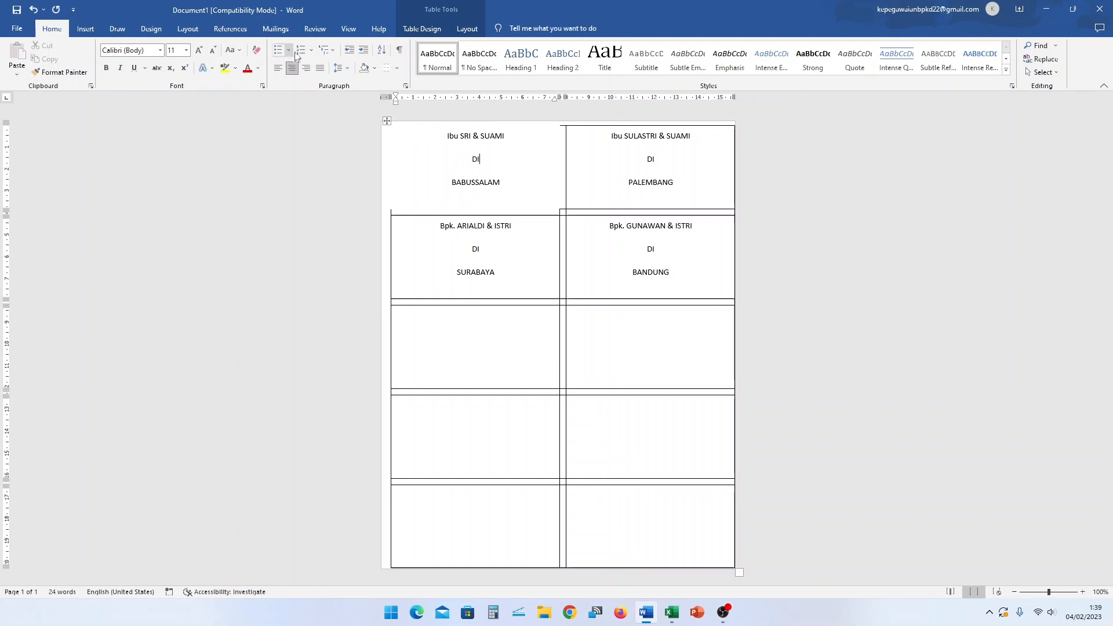
Undo the border removal on the first label and set the merge preview to record 1
{"action": "key", "text": "ctrl+z"}
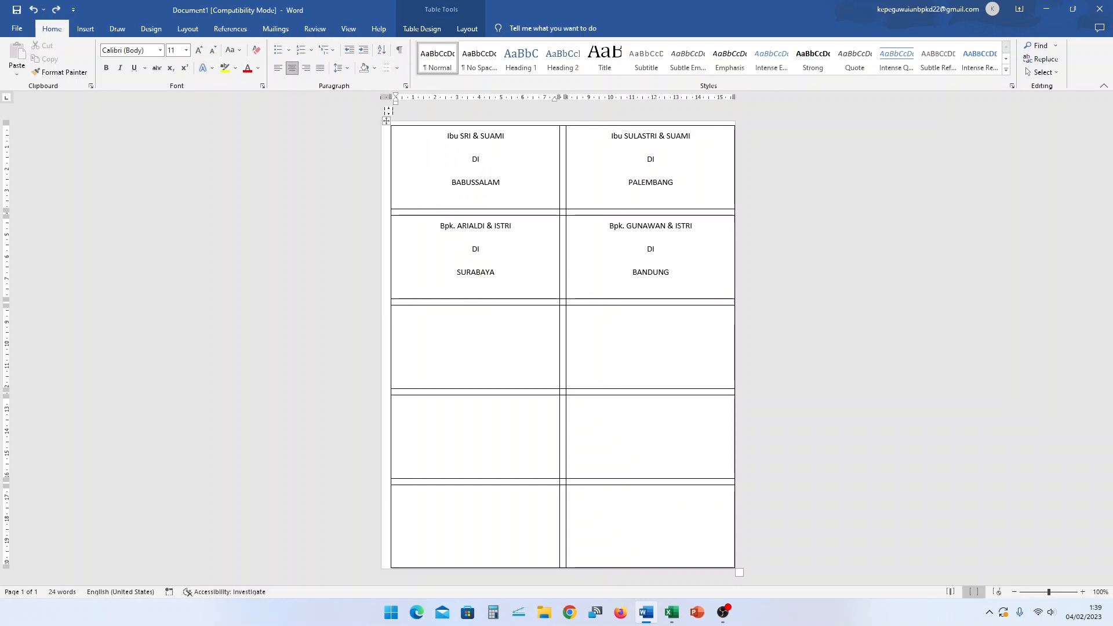
{"action": "left_click", "coordinate": [480, 158]}
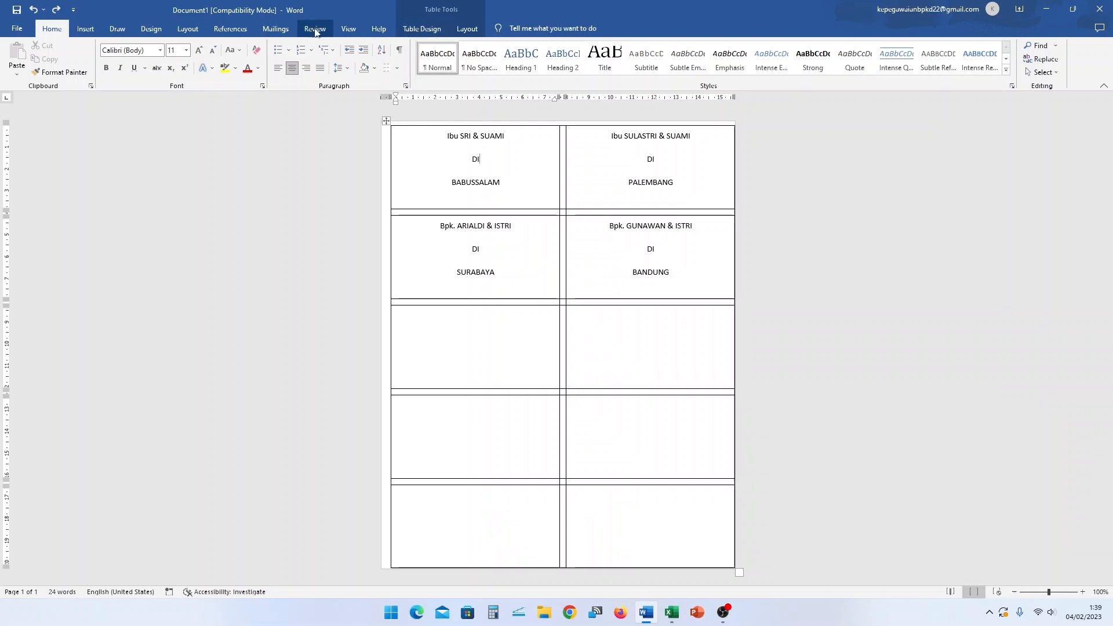
{"action": "left_click", "coordinate": [278, 29]}
{"action": "left_click", "coordinate": [418, 58]}
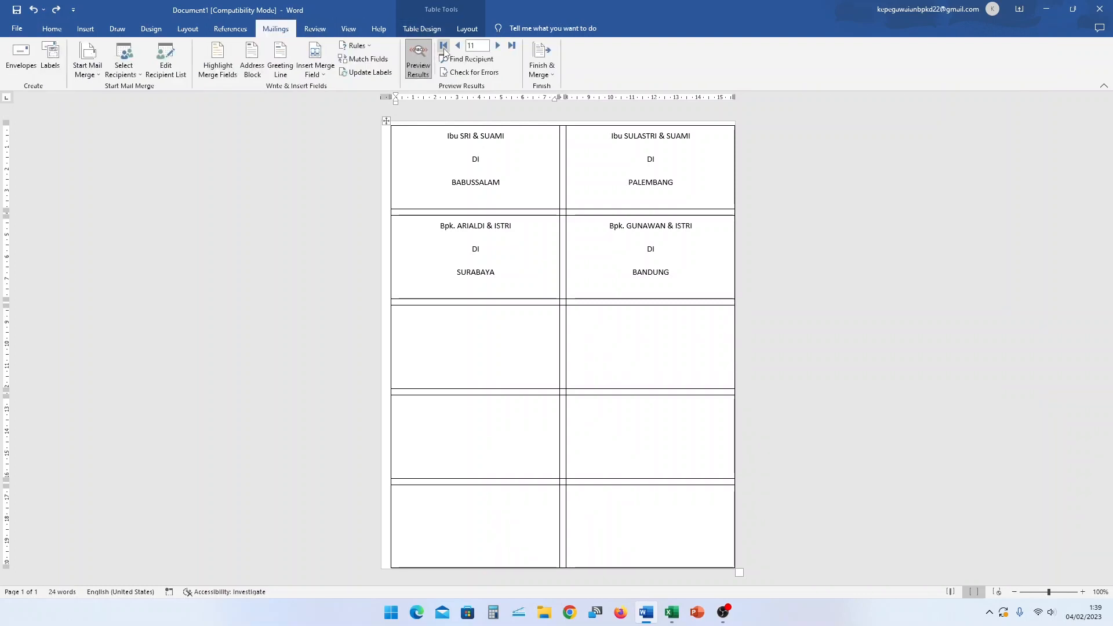
{"action": "left_click", "coordinate": [485, 45]}
{"action": "type", "text": "1"}
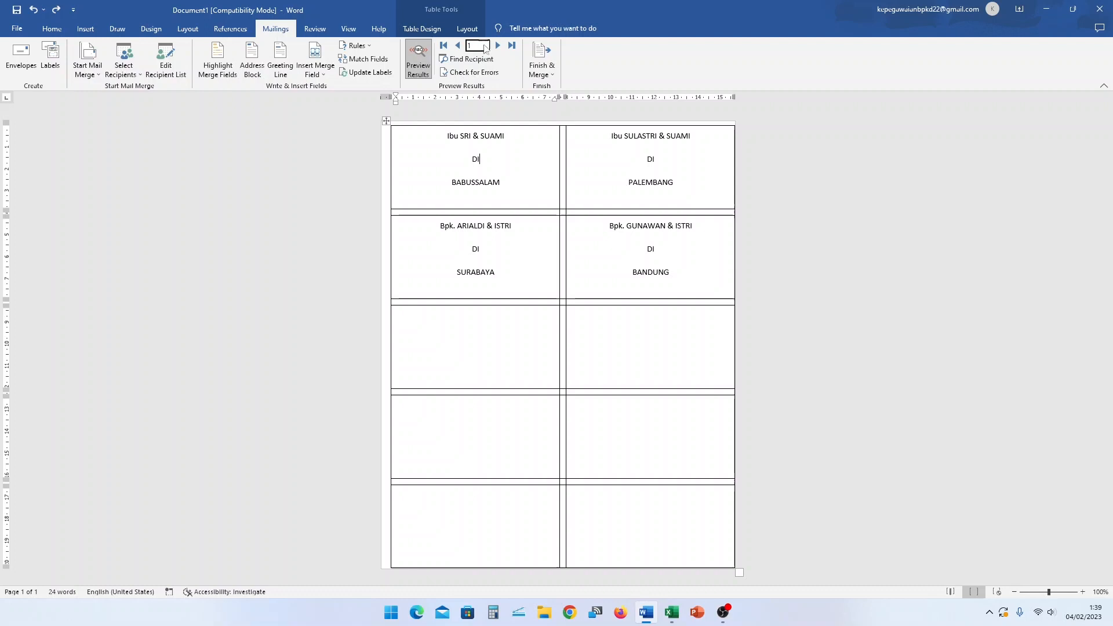
{"action": "key", "text": "Return"}
Remove all borders from the entire label table
{"action": "key", "text": "ctrl+a"}
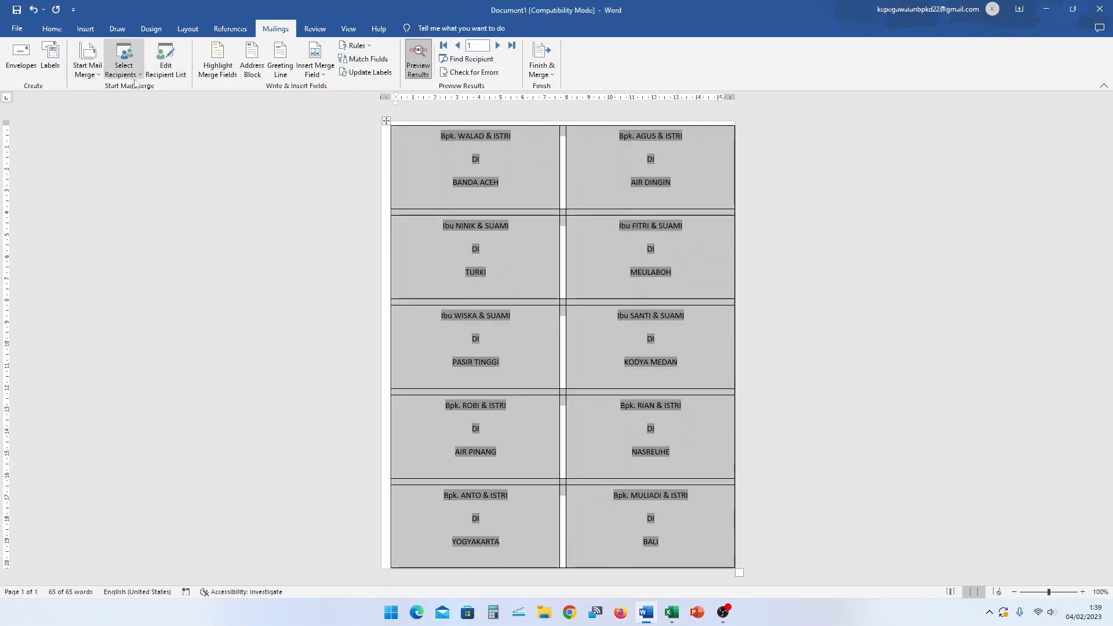
{"action": "left_click", "coordinate": [53, 27]}
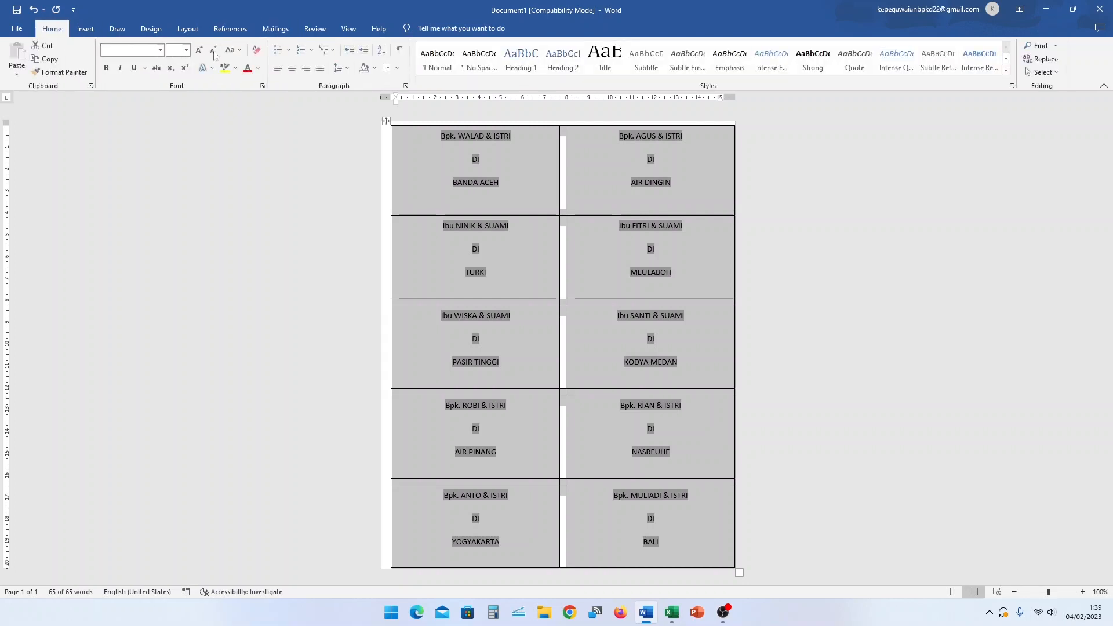
{"action": "left_click", "coordinate": [399, 68]}
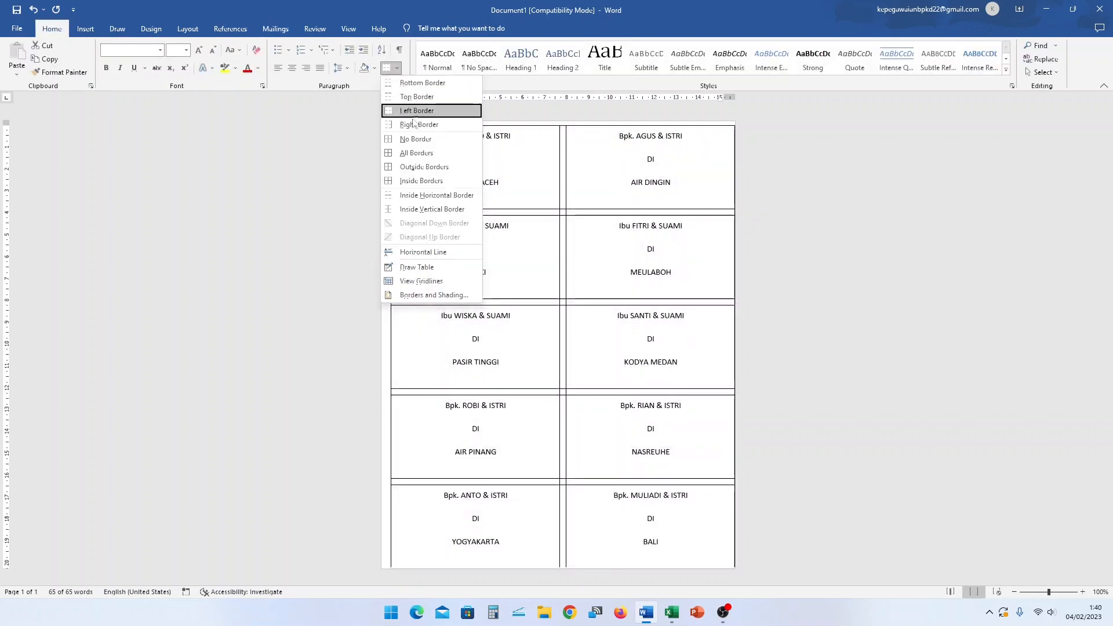
{"action": "left_click", "coordinate": [416, 139]}
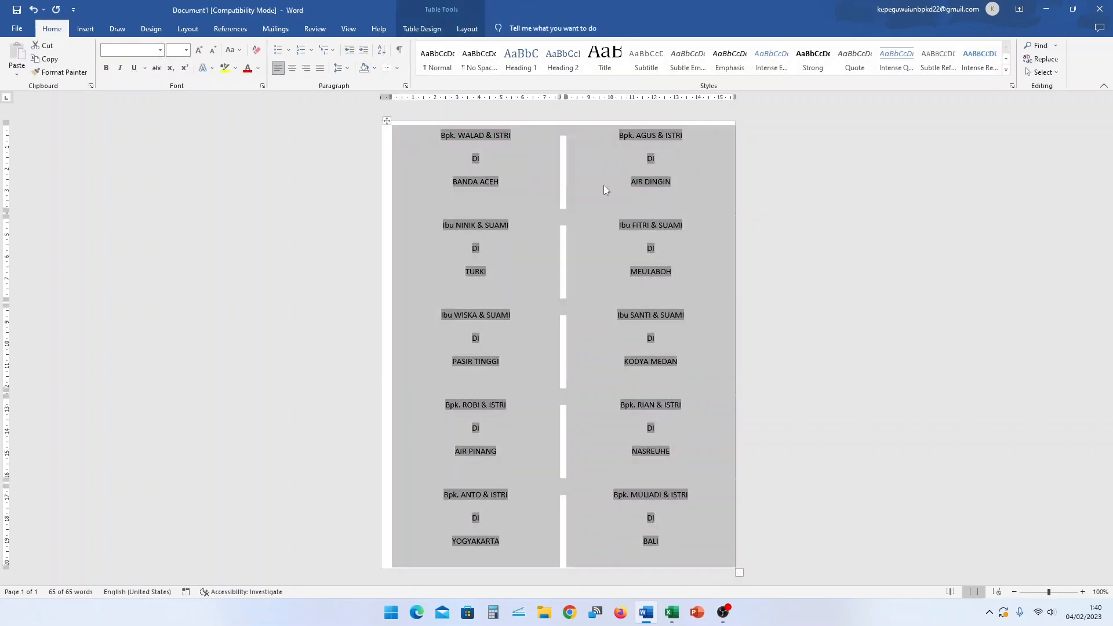
{"action": "left_click", "coordinate": [826, 232]}
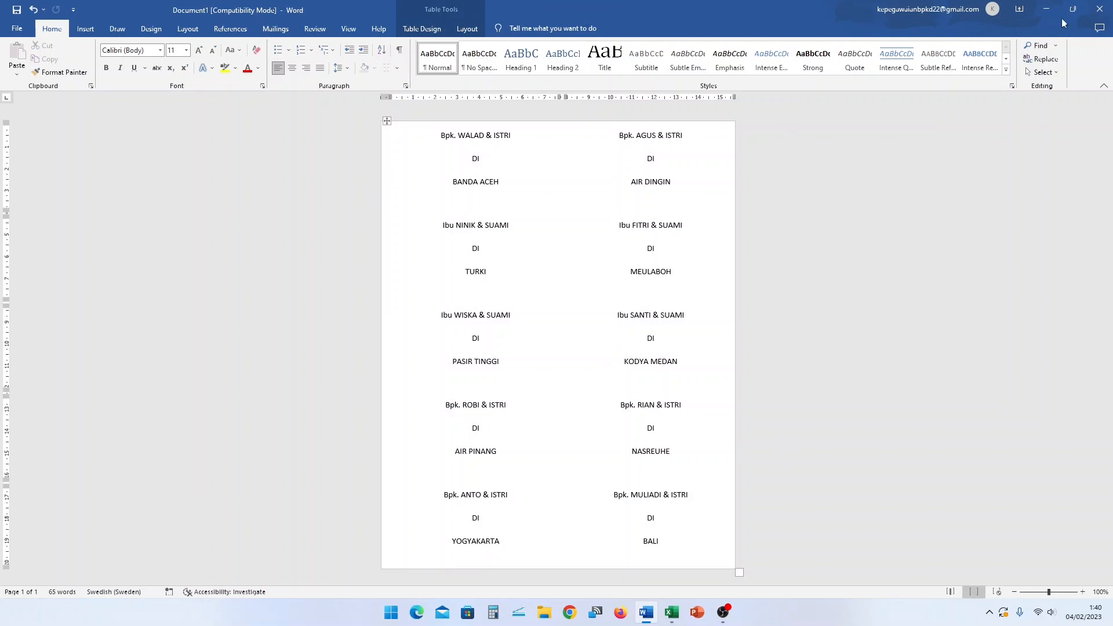
Change the font of the first label's three lines to Book Antiqua
{"action": "mouse_move", "coordinate": [1073, 9]}
{"action": "mouse_move", "coordinate": [674, 623]}
{"action": "left_click_drag", "start_coordinate": [442, 139], "coordinate": [508, 184]}
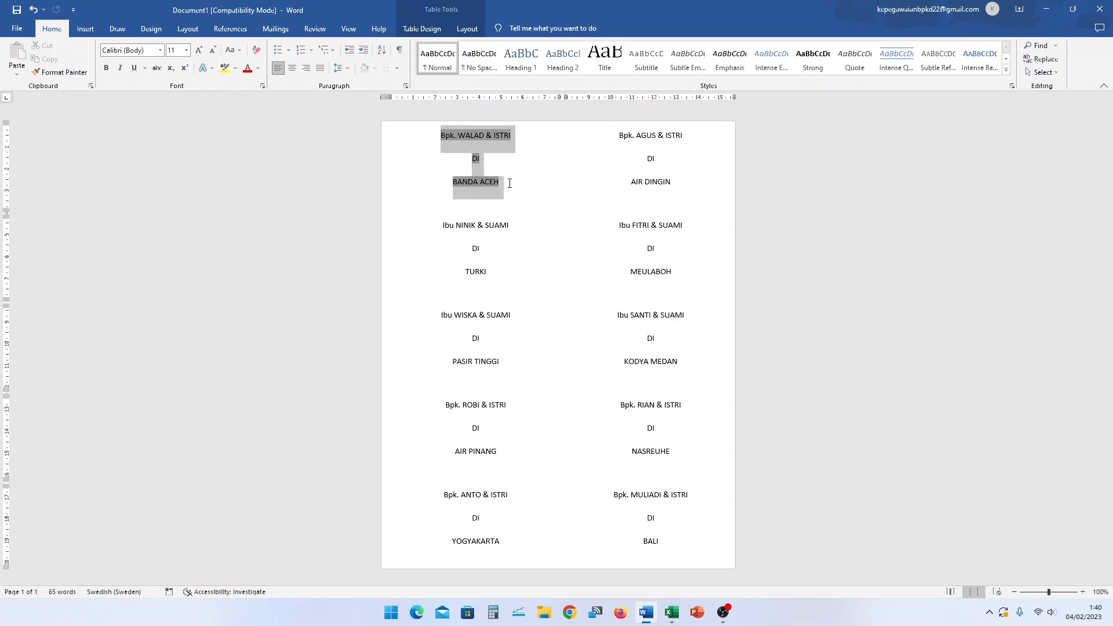
{"action": "left_click", "coordinate": [160, 51]}
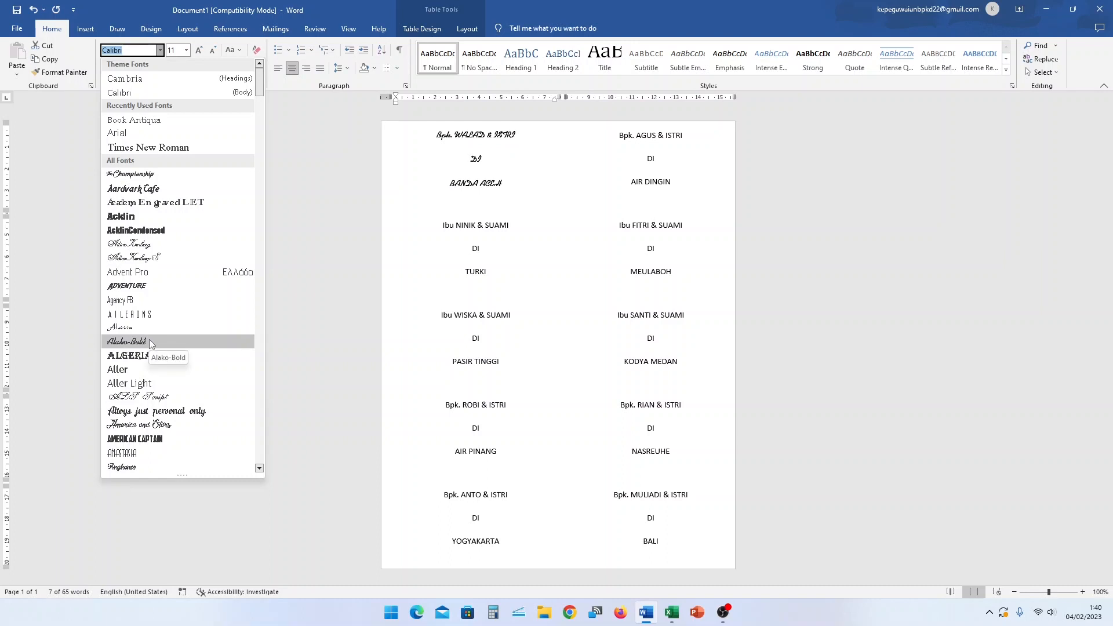
{"action": "left_click", "coordinate": [260, 469]}
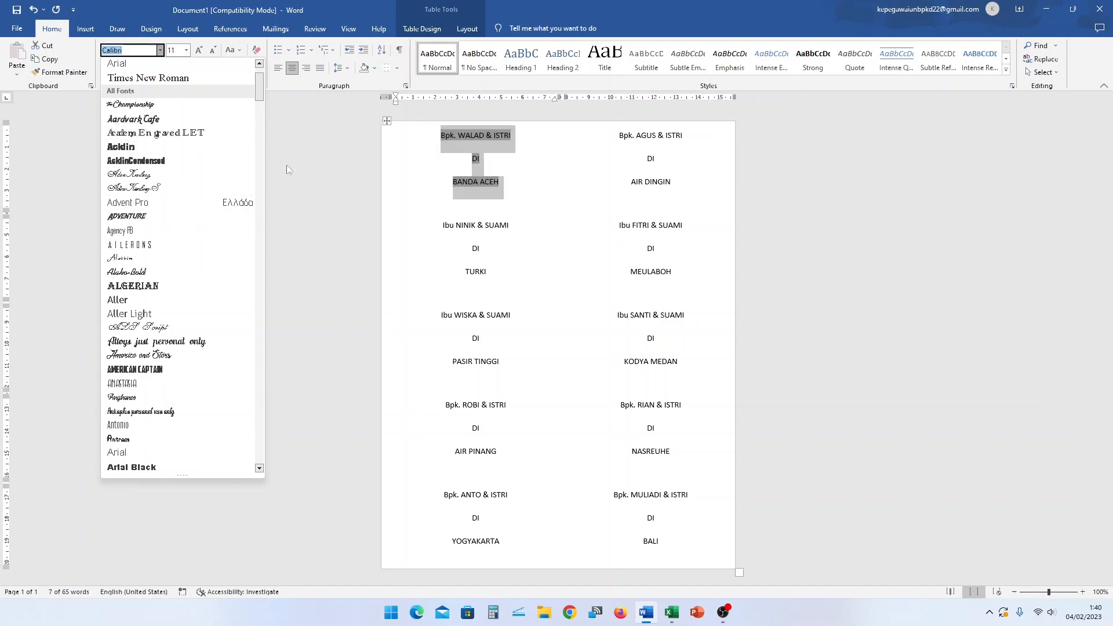
{"action": "left_click_drag", "start_coordinate": [260, 84], "coordinate": [246, 116]}
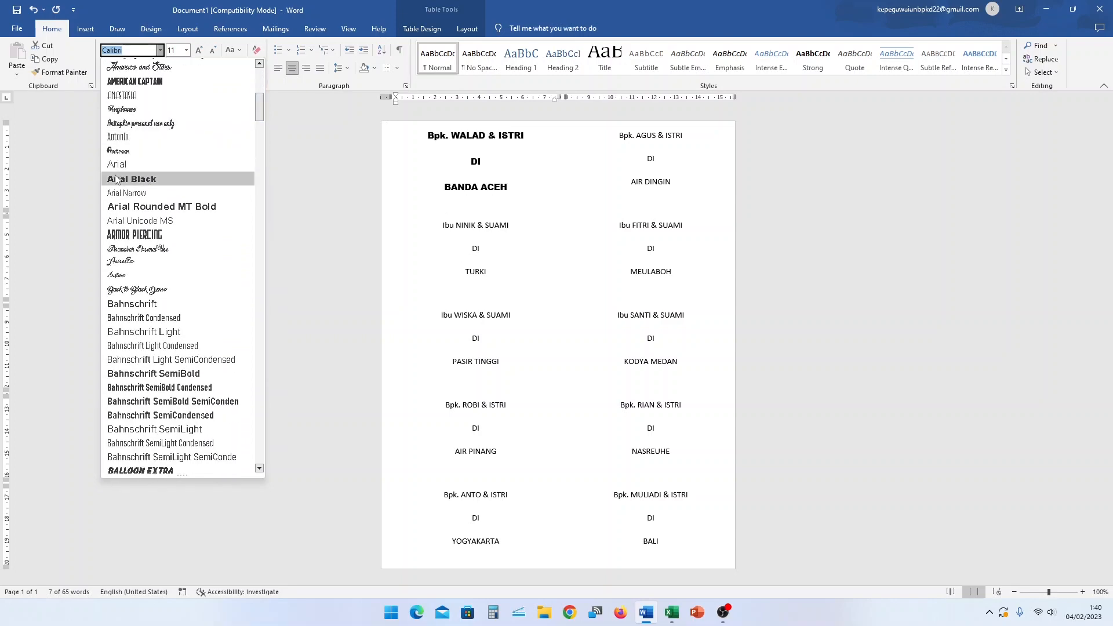
{"action": "type", "text": "Book Antiqua"}
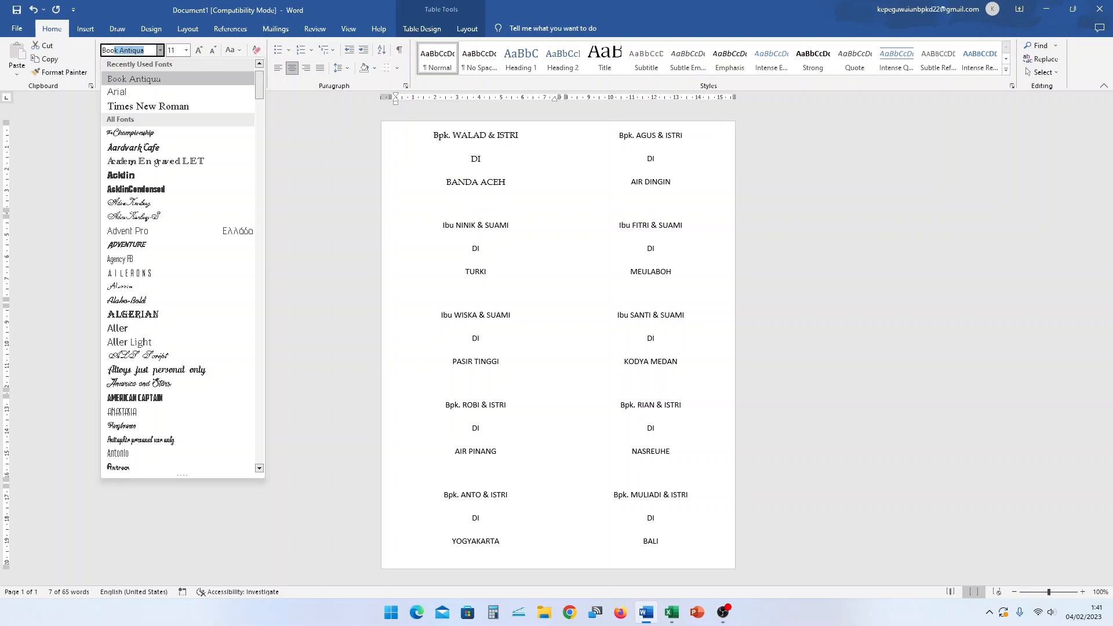
{"action": "key", "text": "Return"}
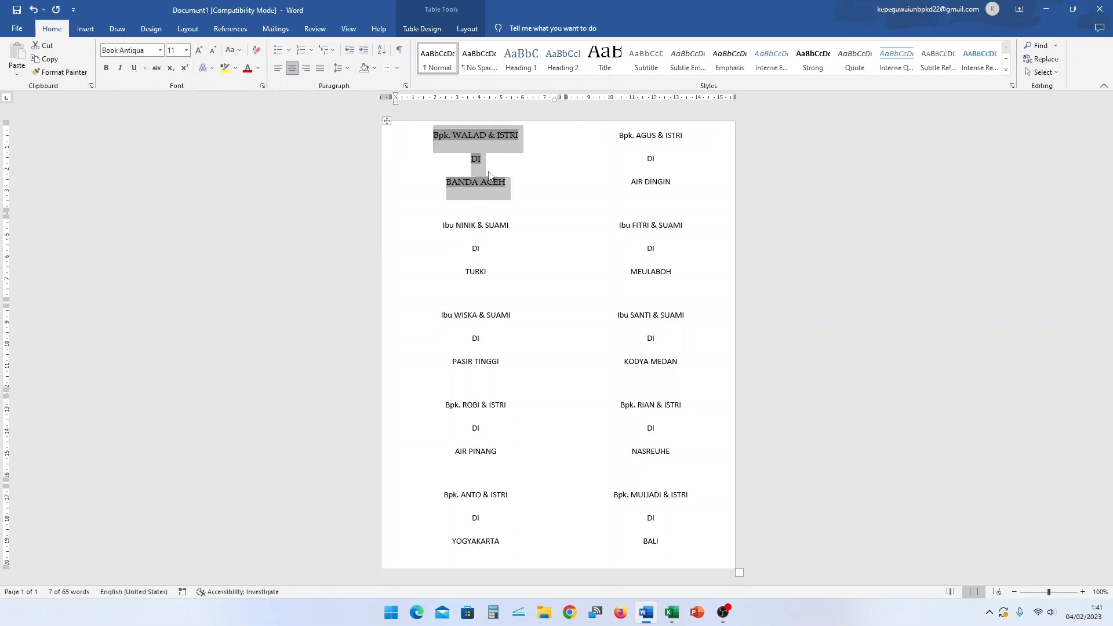
{"action": "left_click", "coordinate": [505, 161]}
Update all labels to match the first label, then check them as merge fields and as previewed results
{"action": "left_click", "coordinate": [276, 28]}
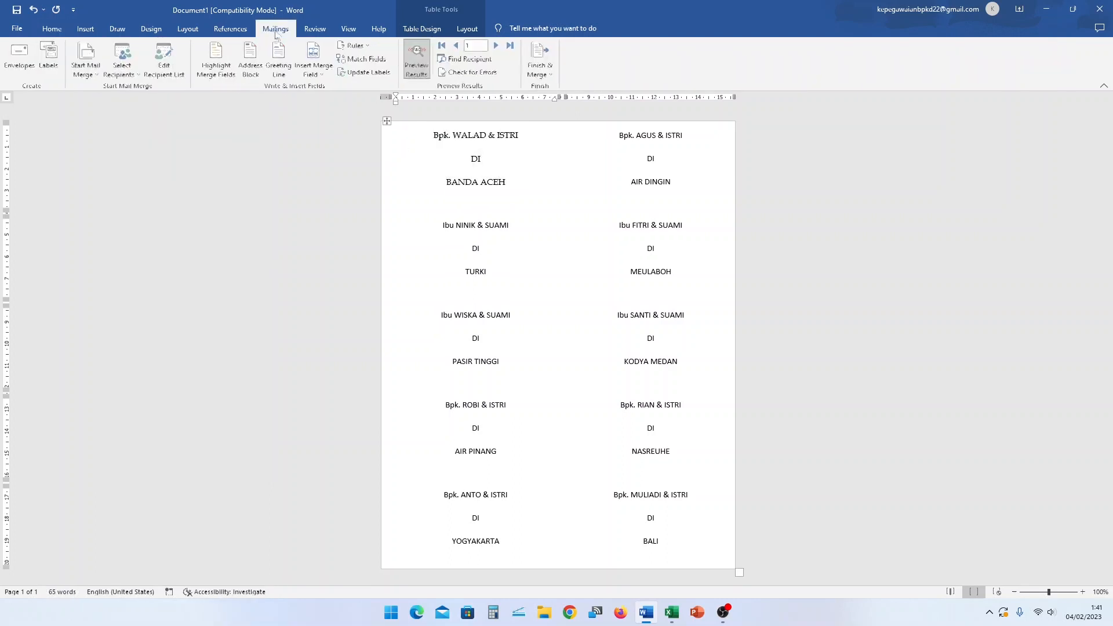
{"action": "left_click", "coordinate": [361, 73]}
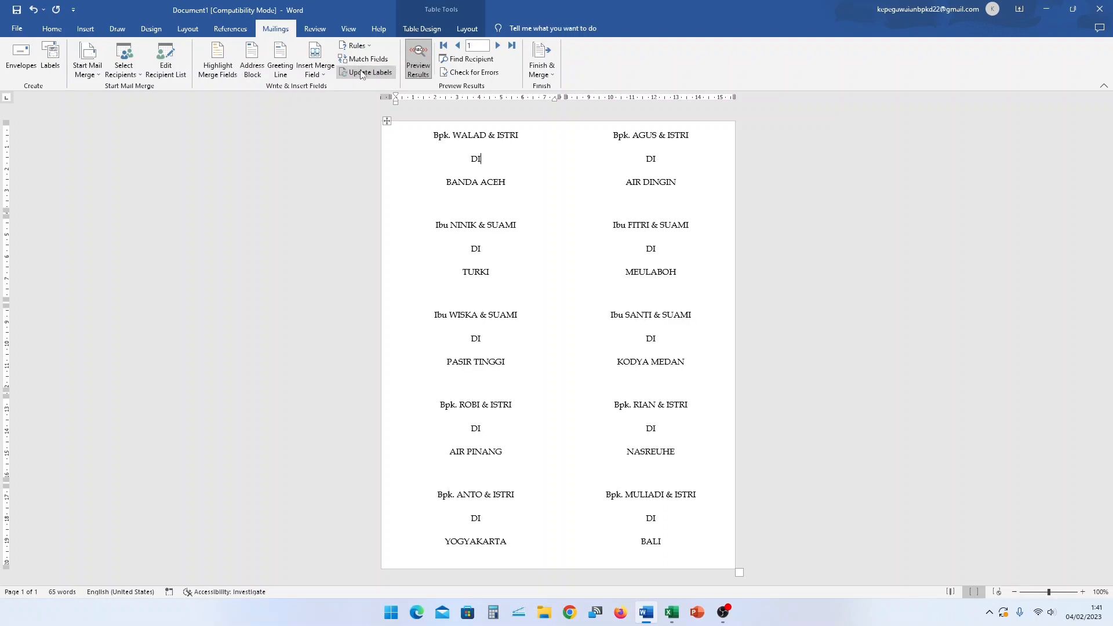
{"action": "left_click", "coordinate": [425, 63]}
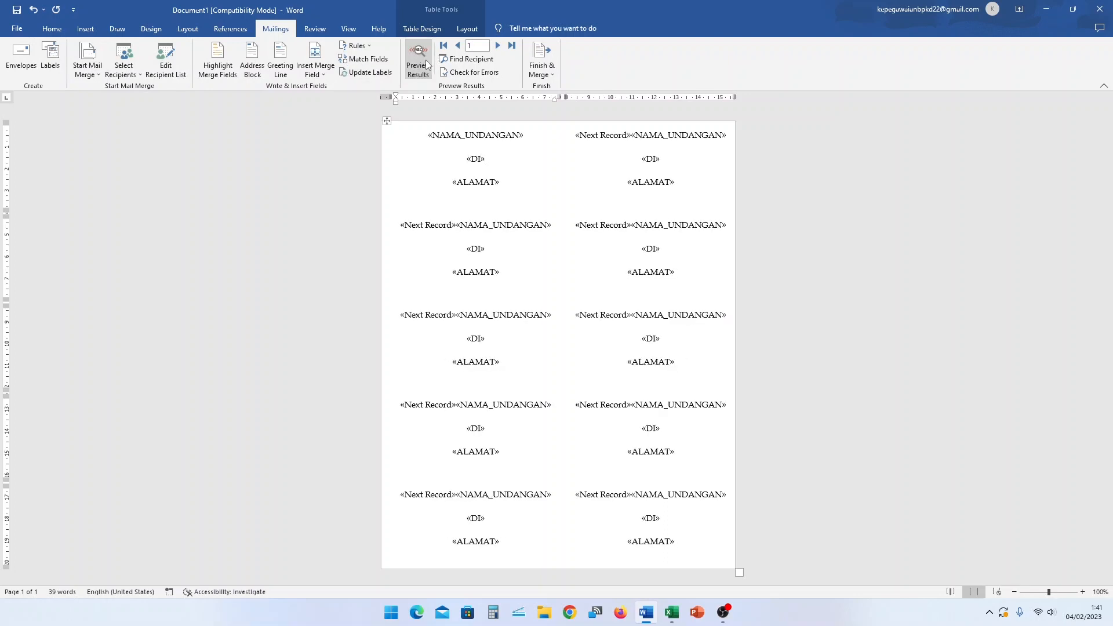
{"action": "left_click", "coordinate": [428, 64]}
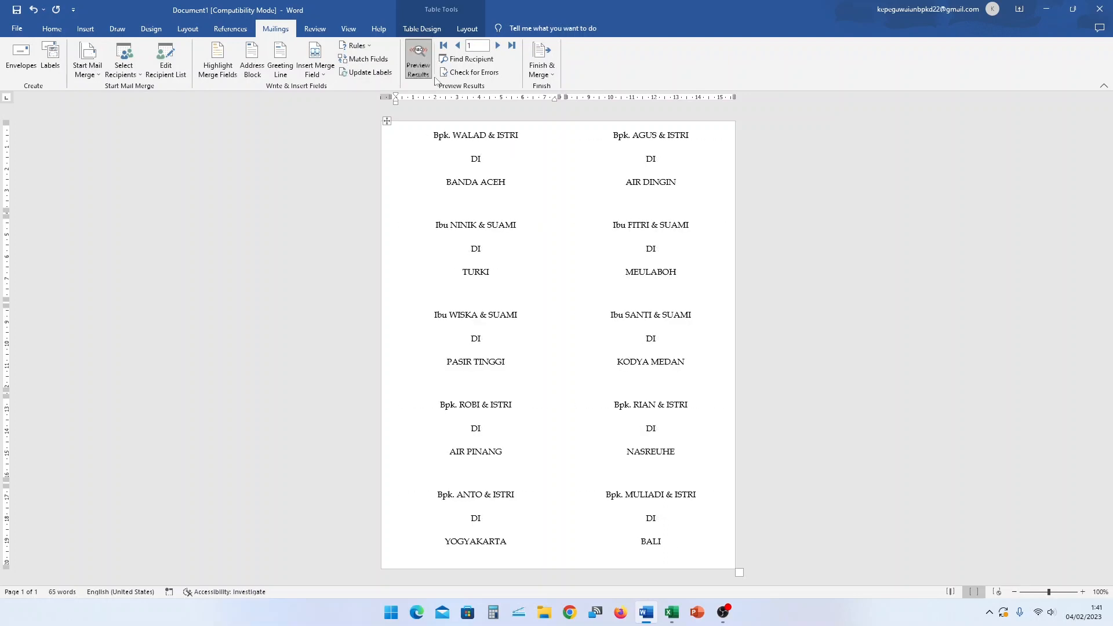